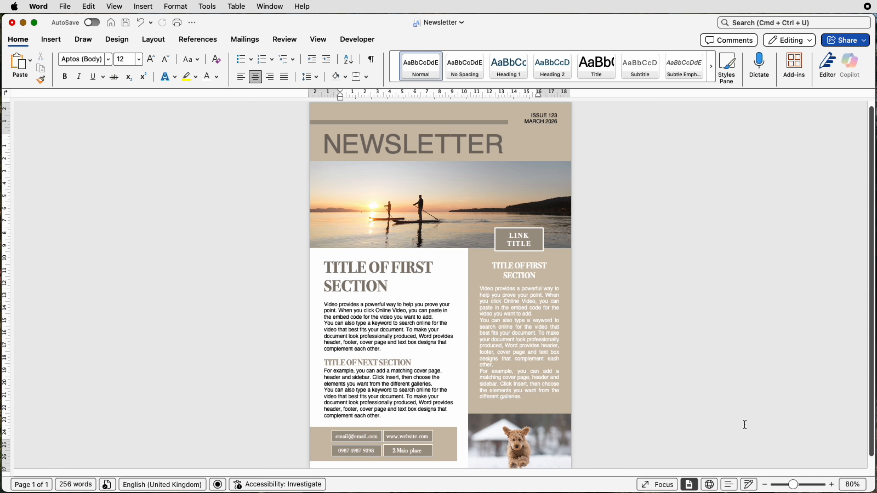
# - Create a blank document and insert the stock image of two paddleboarders at sunset, searching for "activities"
pyautogui.press('super+n')
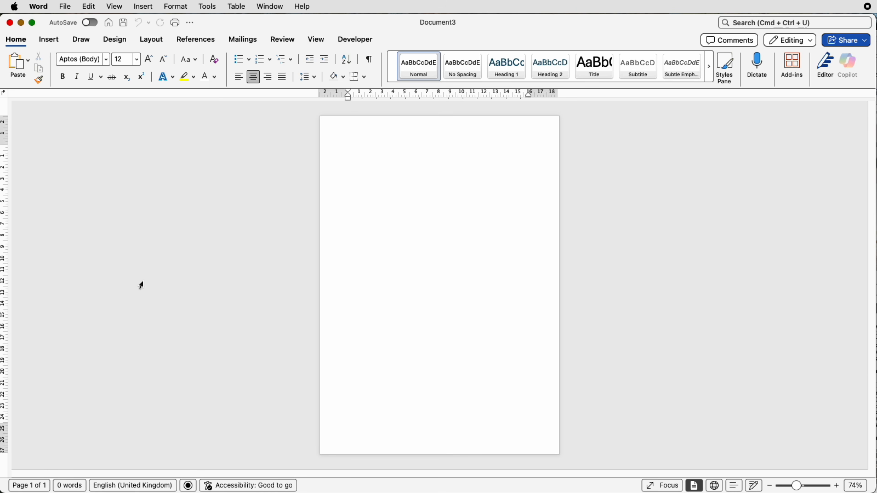
pyautogui.click(49, 40)
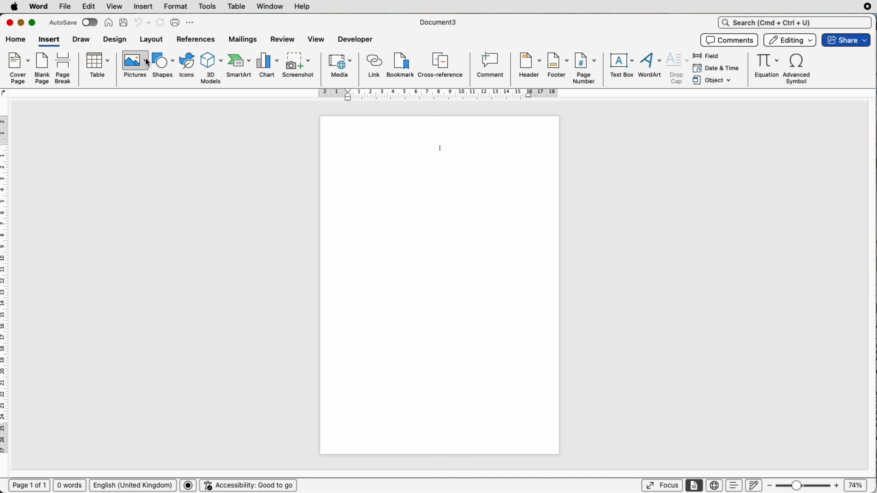
pyautogui.click(146, 59)
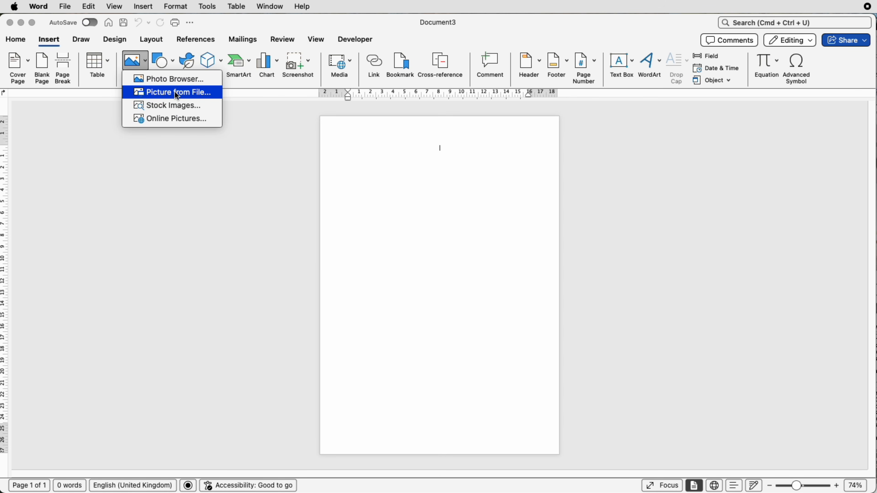
pyautogui.click(175, 108)
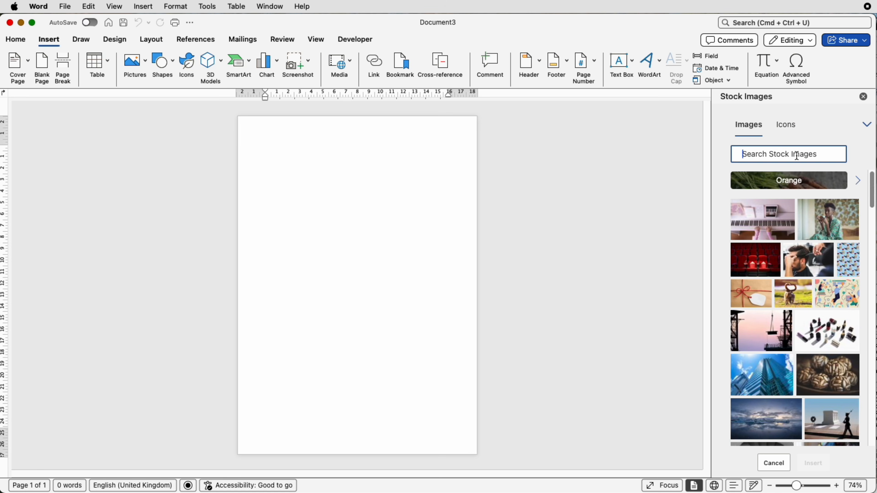
pyautogui.write('activitie')
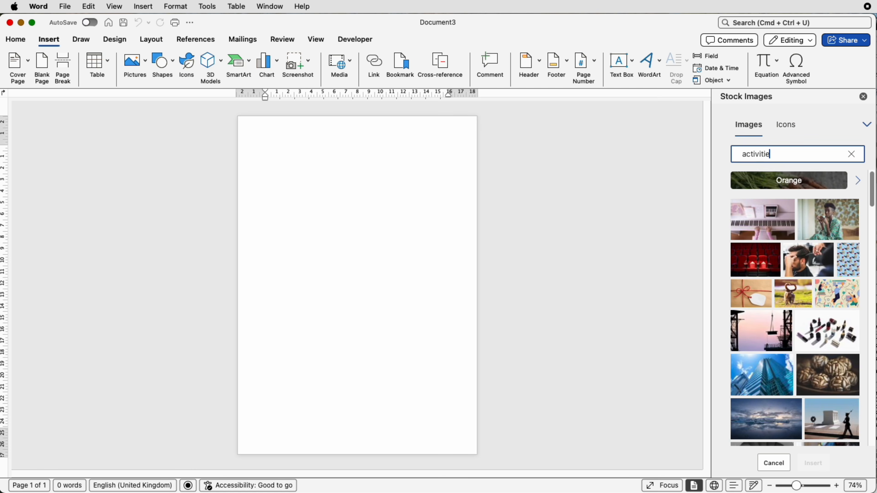
pyautogui.write('s')
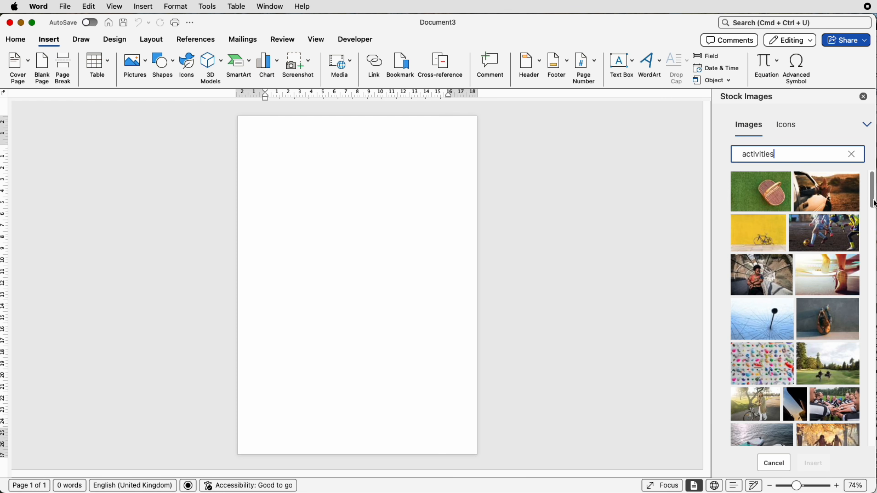
pyautogui.moveTo(874, 204); pyautogui.dragTo(872, 356)
pyautogui.click(799, 336)
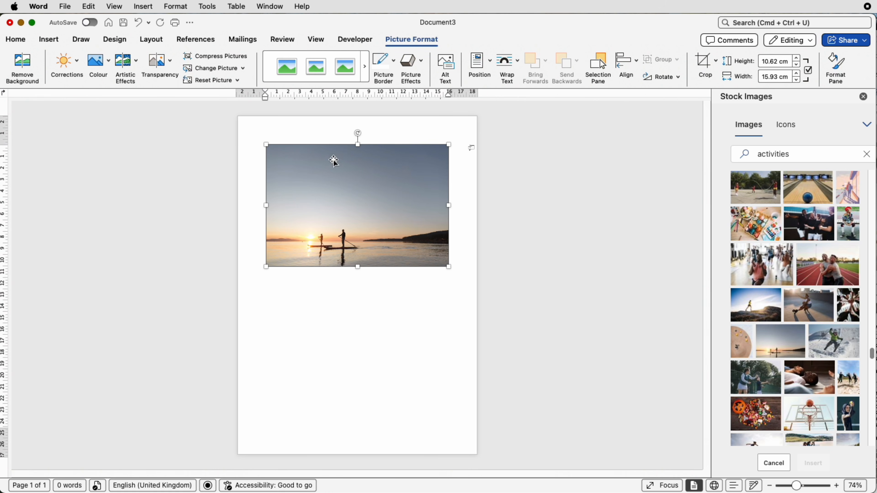
# - Set the picture's text wrapping to In Front of Text, align it with the page's left edge and enlarge it to about 20.99 cm wide
pyautogui.click(512, 60)
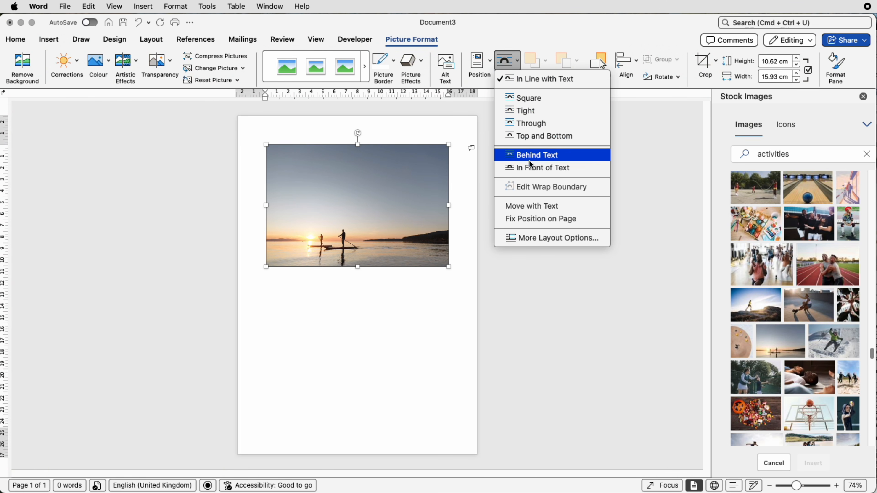
pyautogui.click(529, 170)
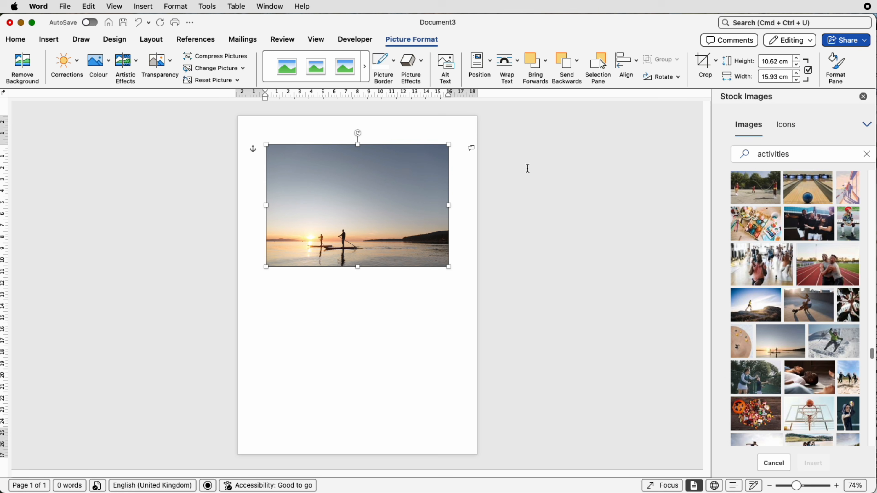
pyautogui.moveTo(385, 194); pyautogui.dragTo(358, 175)
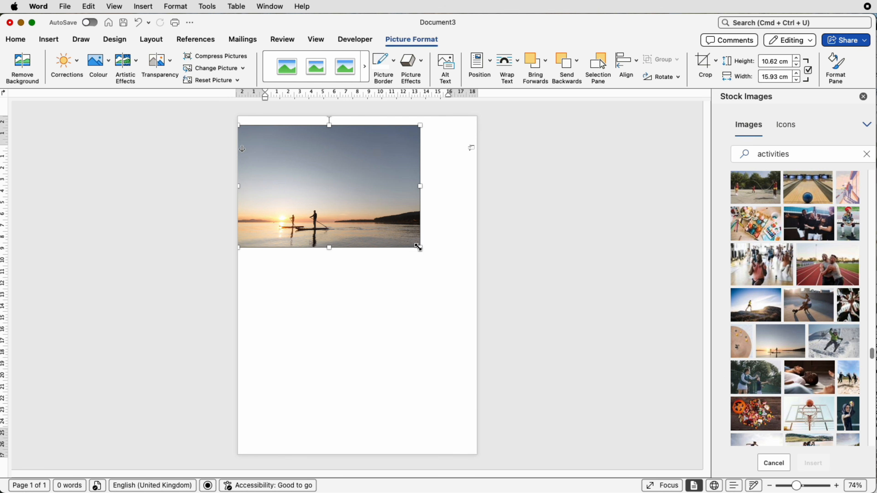
pyautogui.moveTo(419, 247); pyautogui.dragTo(476, 287)
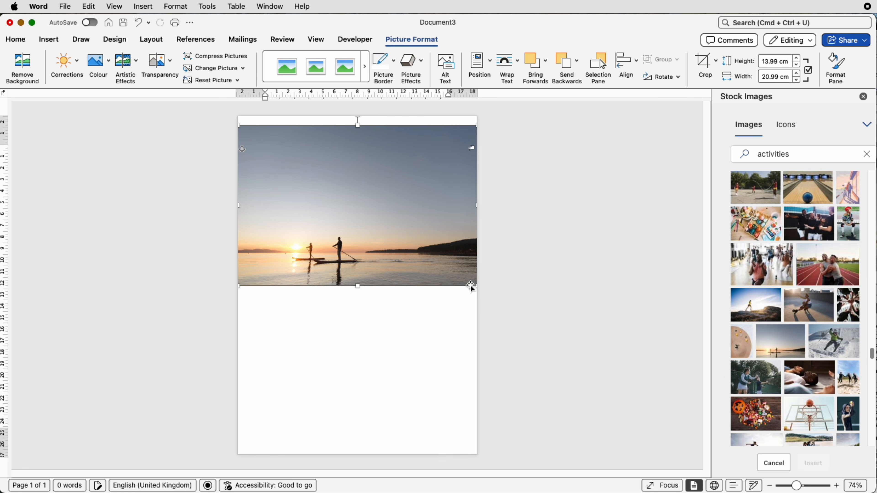
# - Crop the sky off the picture's top to a height of about 7.04 cm and move the picture up, leaving header space above
pyautogui.click(706, 61)
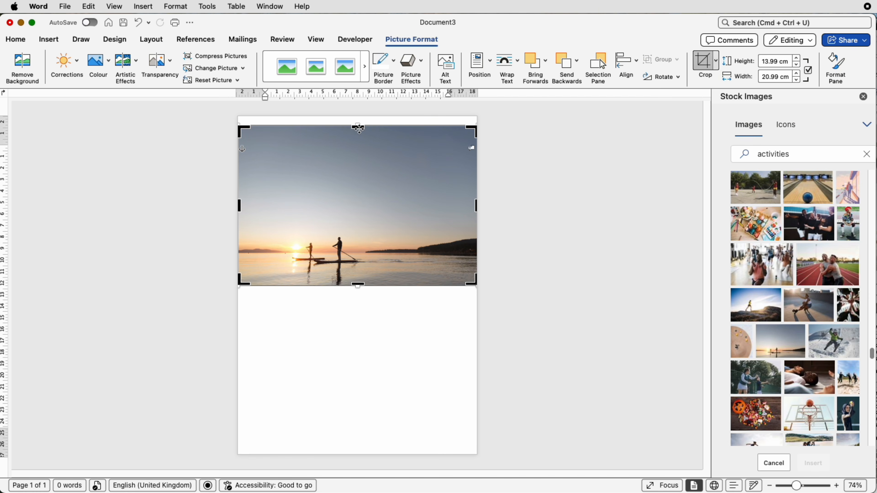
pyautogui.moveTo(358, 126); pyautogui.dragTo(356, 204)
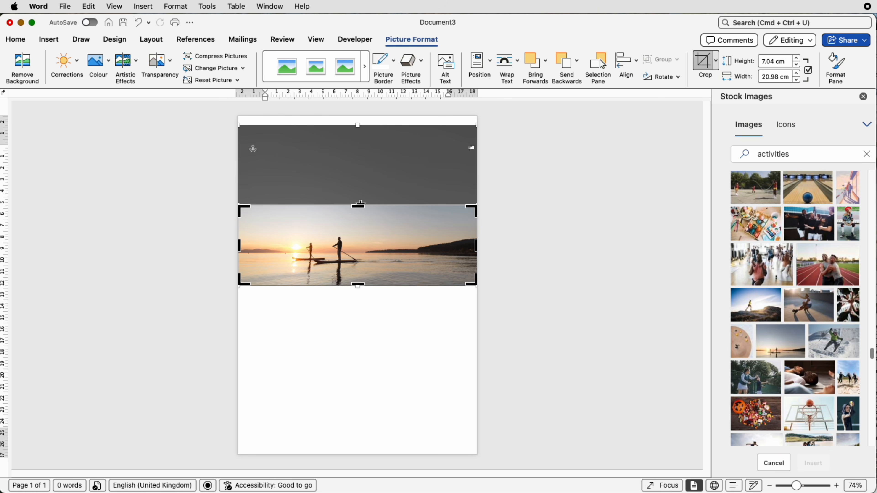
pyautogui.press('Return')
pyautogui.moveTo(361, 237); pyautogui.dragTo(360, 200)
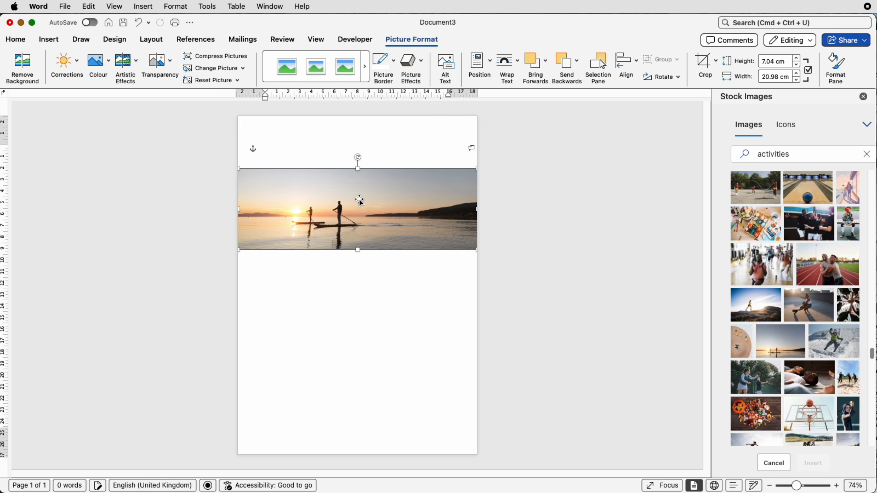
pyautogui.click(418, 307)
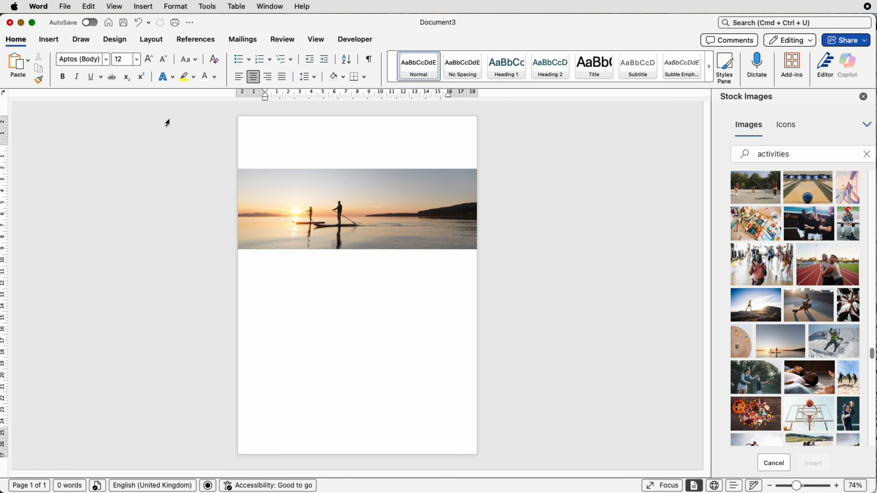
# - Draw a rectangle about 4.6 cm high and 21.03 cm wide filling the header space above the picture
pyautogui.click(48, 39)
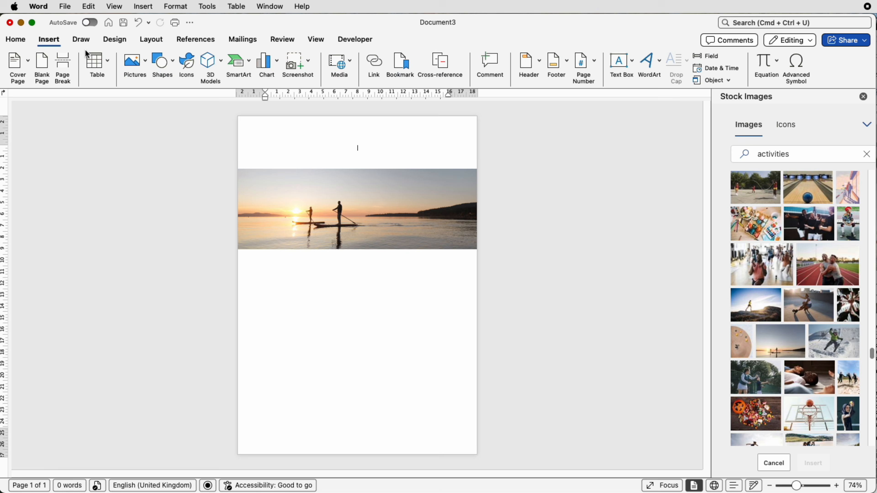
pyautogui.click(161, 67)
pyautogui.click(164, 192)
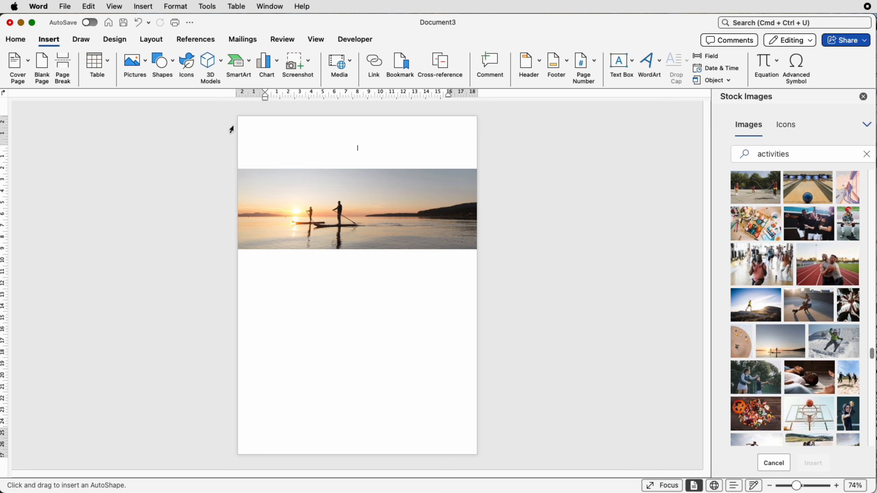
pyautogui.moveTo(246, 121); pyautogui.dragTo(484, 169)
pyautogui.moveTo(425, 152); pyautogui.dragTo(417, 148)
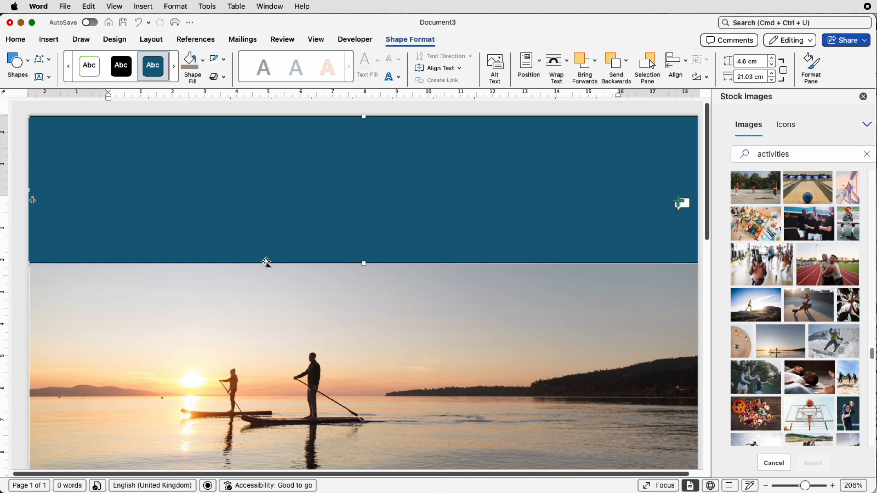
pyautogui.click(268, 285)
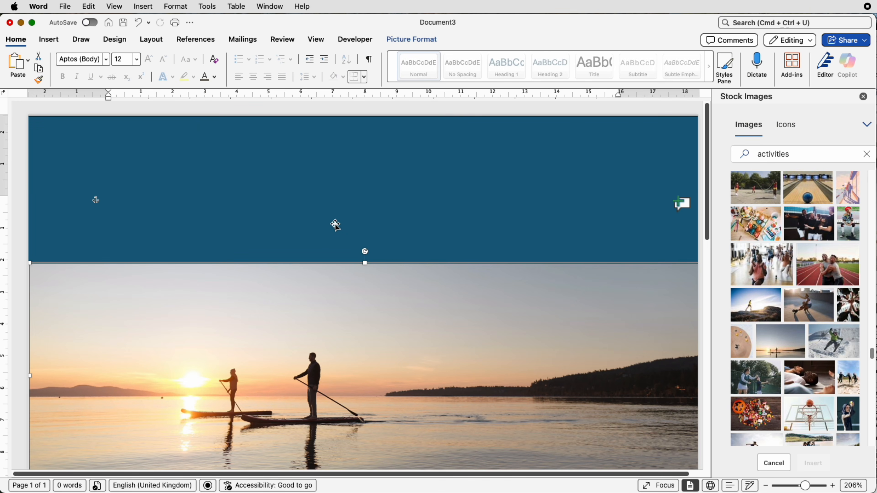
pyautogui.click(1, 203)
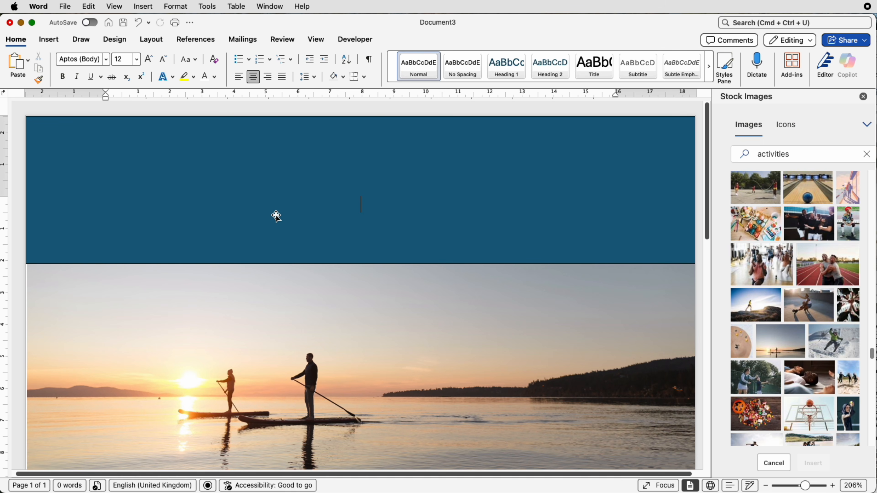
# - Remove the outline of the header rectangle
pyautogui.click(285, 204)
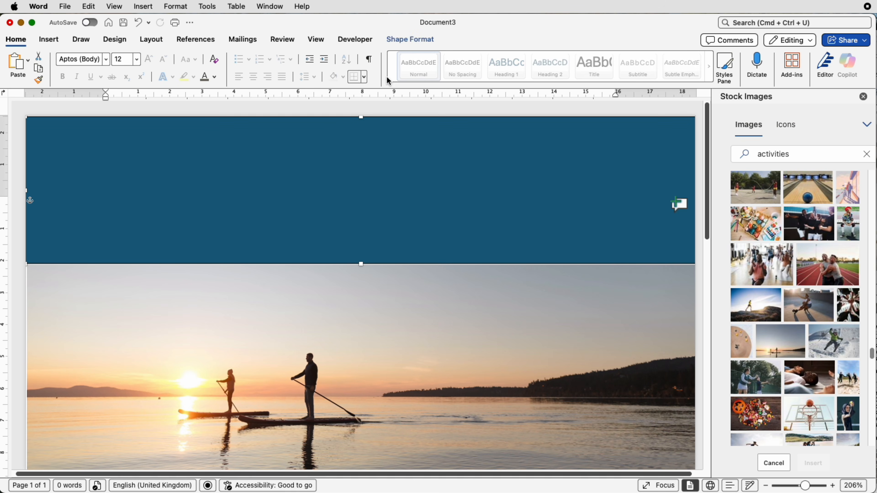
pyautogui.click(407, 42)
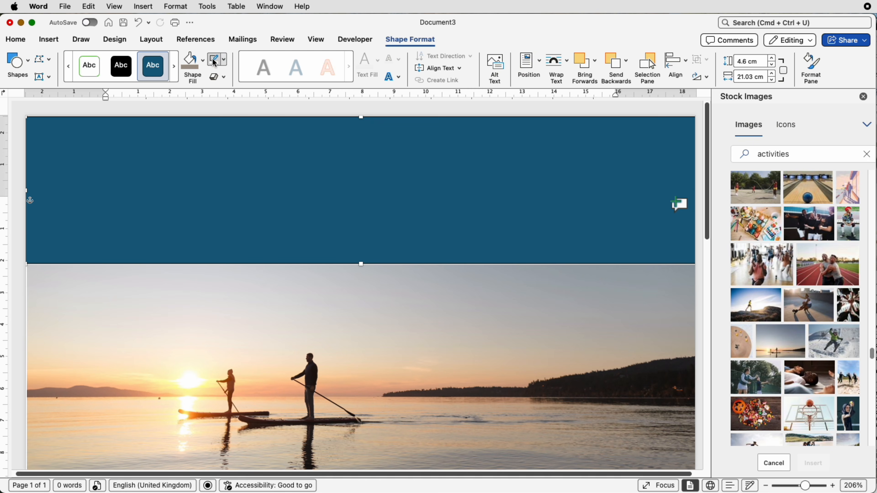
pyautogui.click(225, 63)
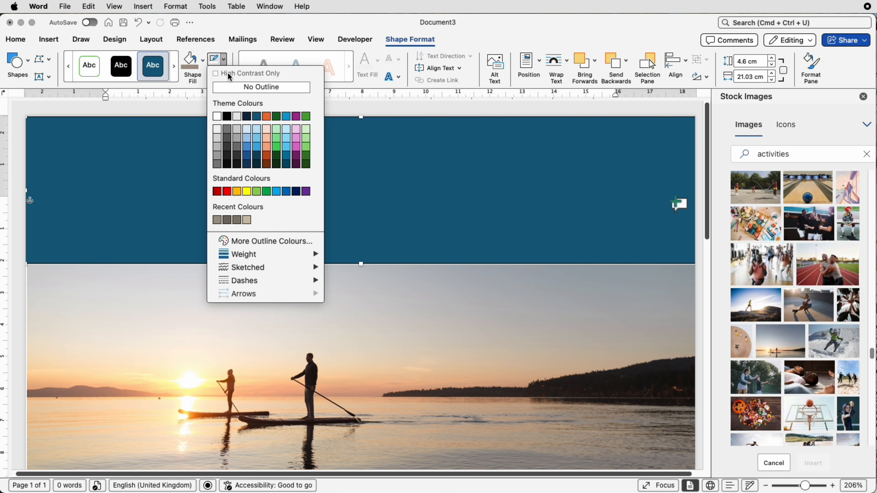
pyautogui.click(232, 90)
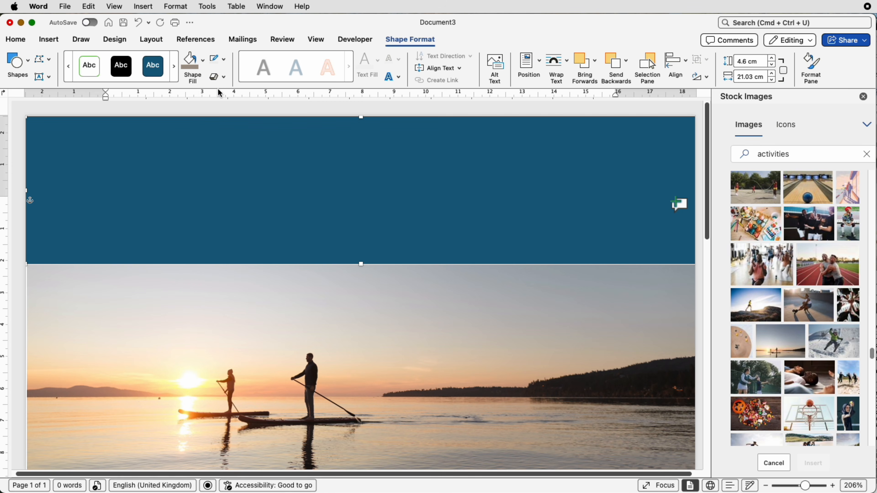
pyautogui.click(203, 66)
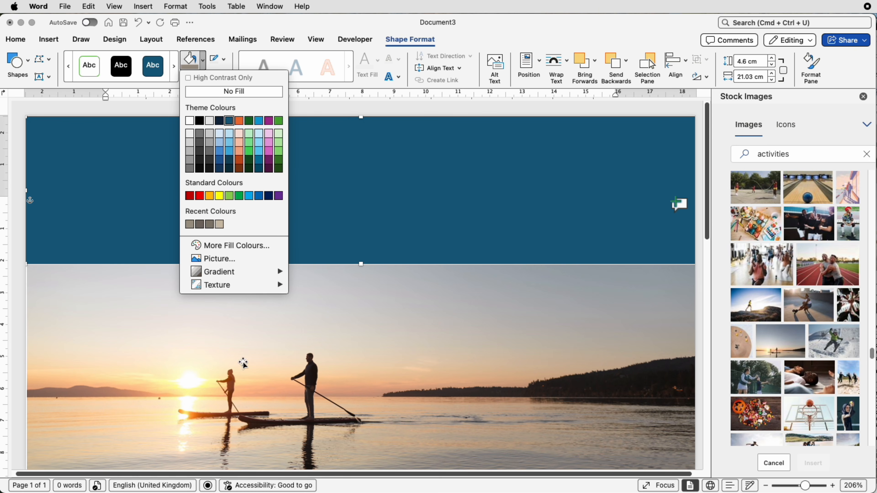
pyautogui.click(225, 246)
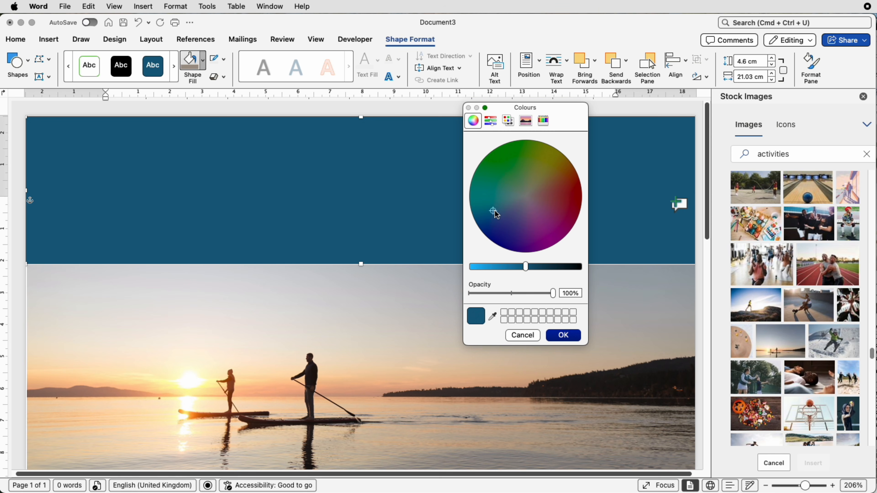
pyautogui.moveTo(496, 213); pyautogui.dragTo(543, 189)
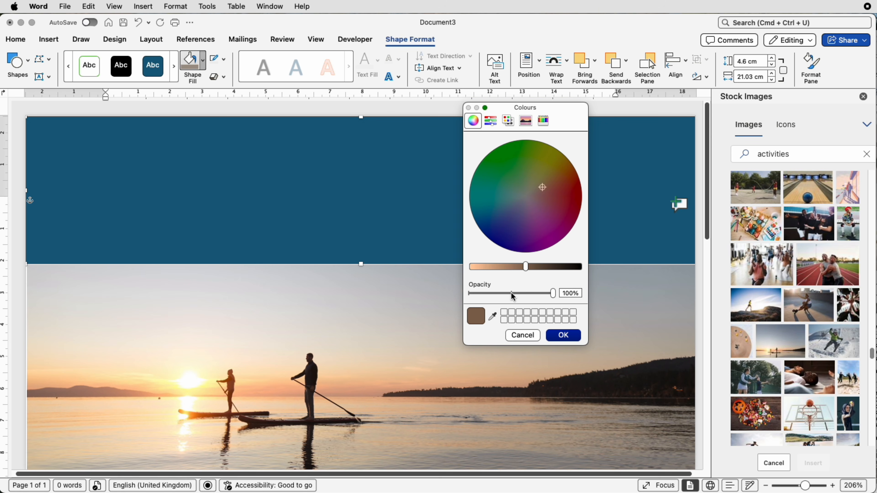
pyautogui.moveTo(526, 272); pyautogui.dragTo(496, 271)
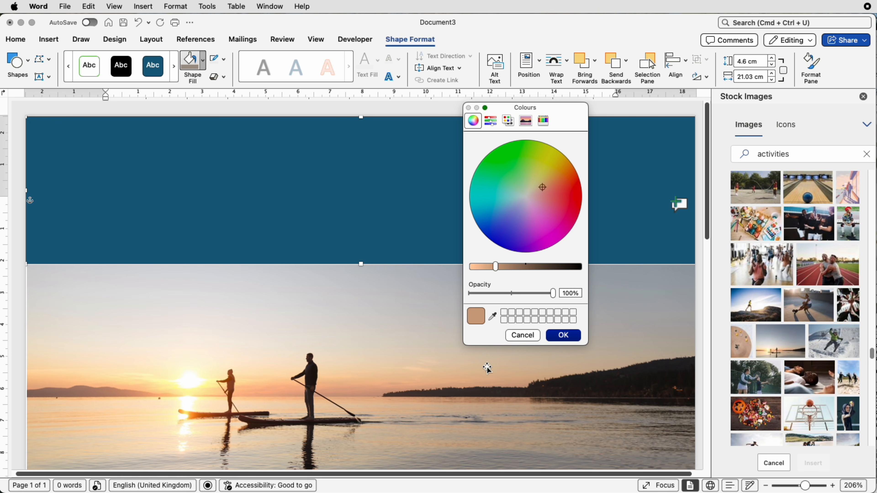
pyautogui.click(493, 315)
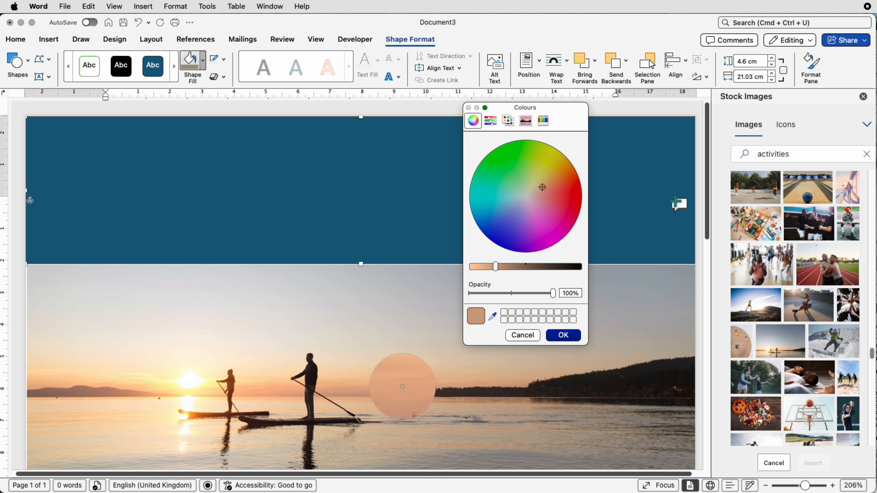
pyautogui.click(404, 384)
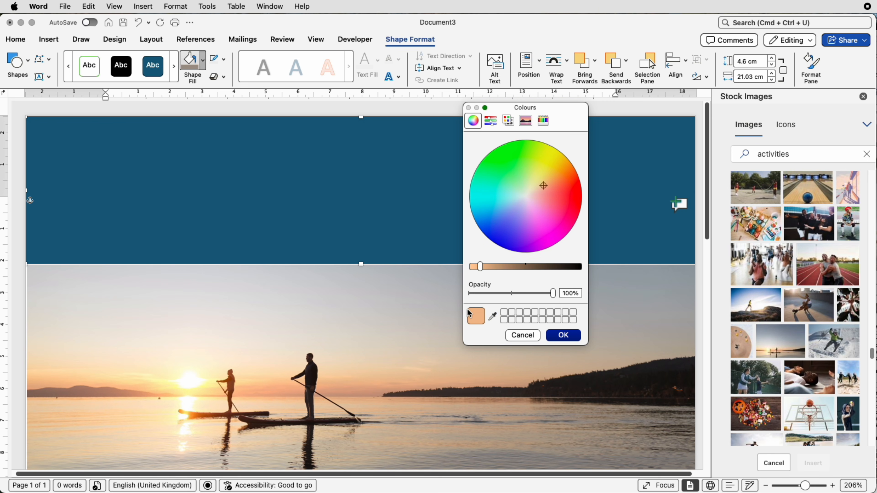
pyautogui.click(524, 336)
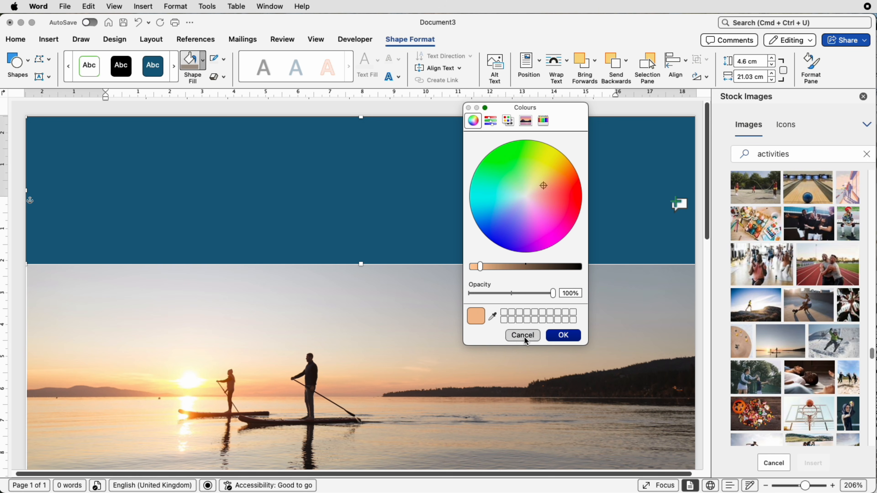
# - Fill the header rectangle with the light tan recent colour and nudge the picture left to line up with the page edge
pyautogui.click(203, 70)
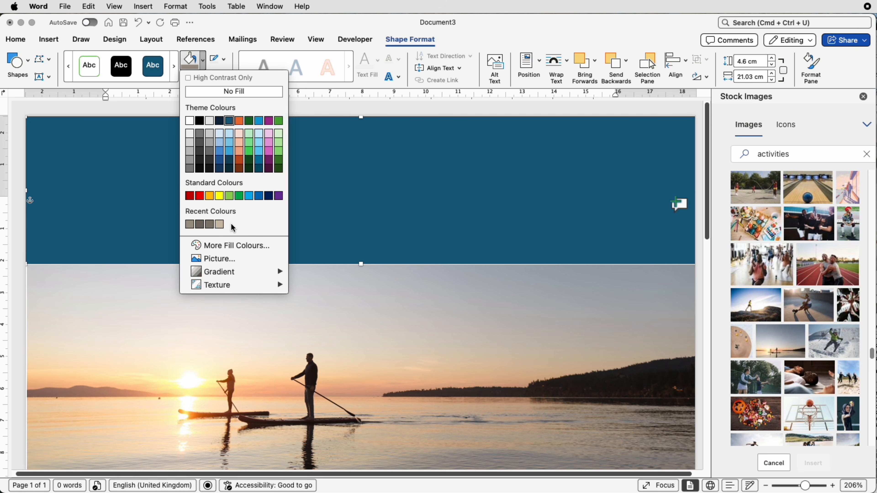
pyautogui.click(220, 225)
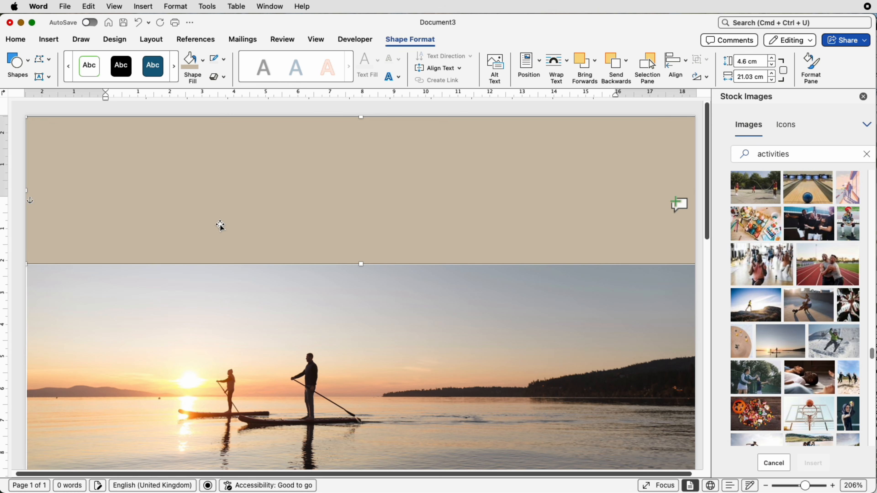
pyautogui.click(307, 311)
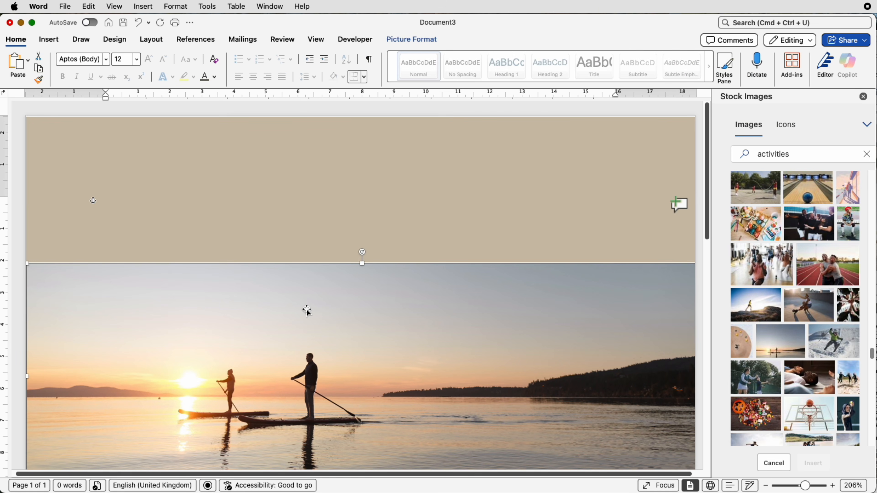
pyautogui.press('Left')
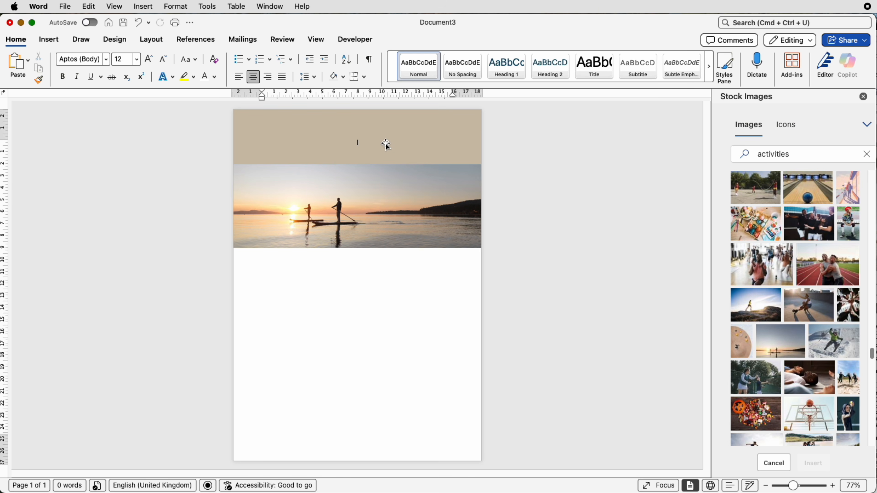
# - Duplicate the tan header rectangle twice, placing one copy below the picture and the other near the page bottom
pyautogui.click(386, 144)
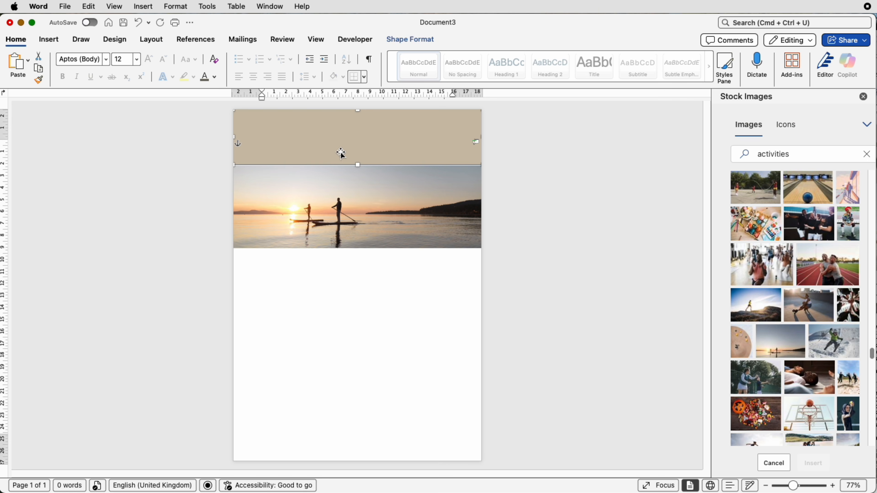
pyautogui.click(350, 276)
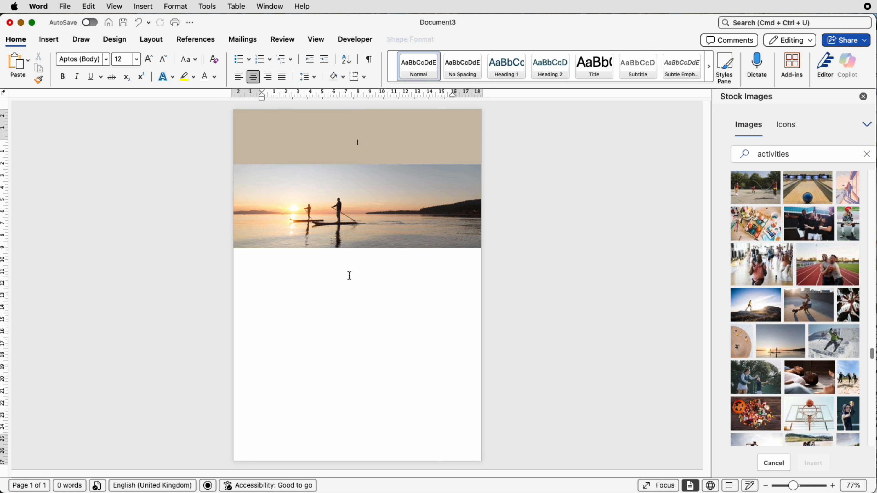
pyautogui.moveTo(363, 128); pyautogui.dragTo(362, 293)
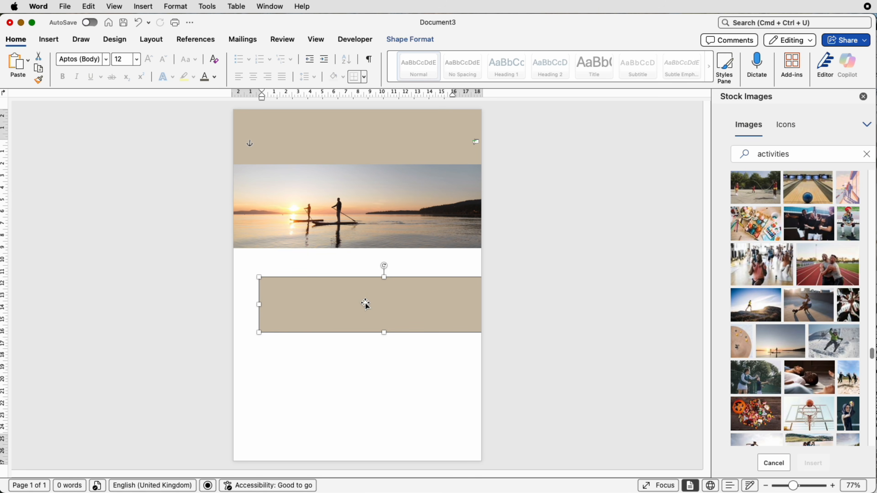
pyautogui.moveTo(366, 303); pyautogui.dragTo(350, 408)
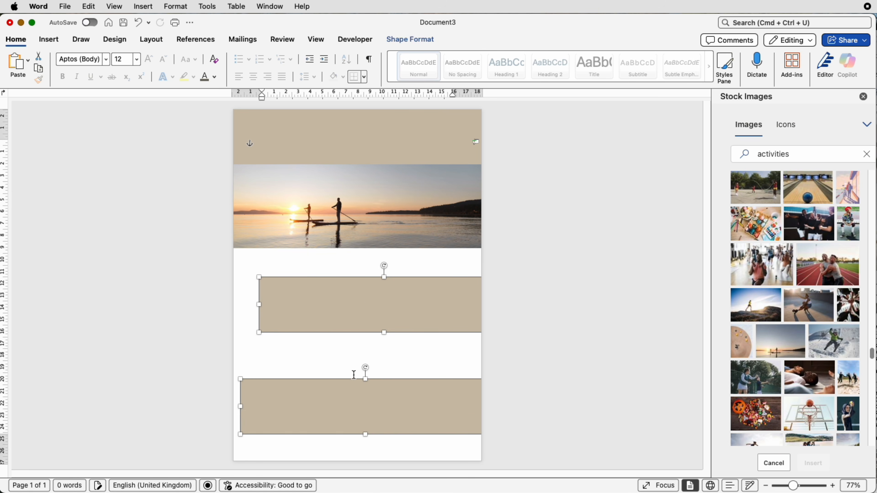
# - Resize the lower rectangle copy into a strip about half the page width, flush with the left page edge near the bottom
pyautogui.moveTo(406, 405); pyautogui.dragTo(332, 404)
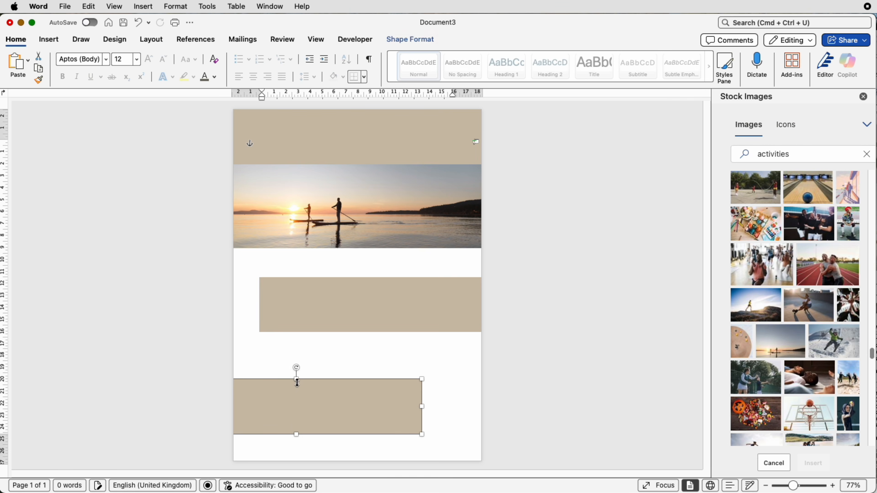
pyautogui.moveTo(296, 379); pyautogui.dragTo(297, 406)
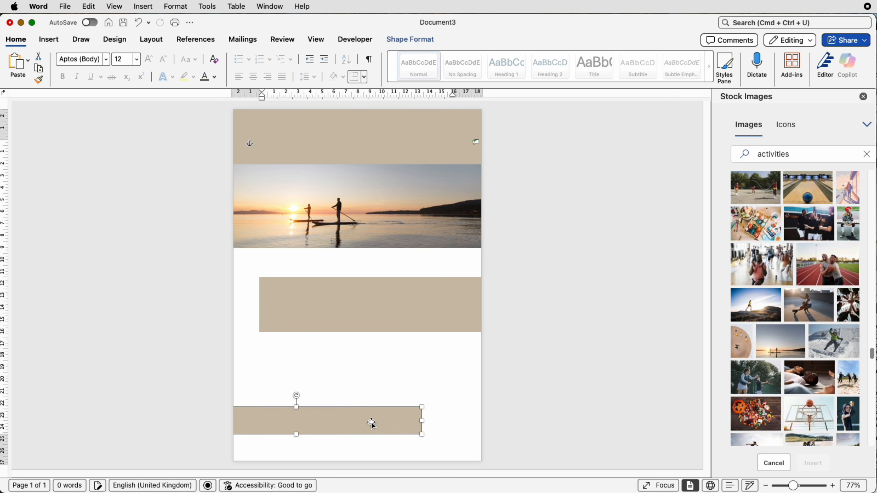
pyautogui.moveTo(372, 423); pyautogui.dragTo(336, 432)
pyautogui.moveTo(262, 417); pyautogui.dragTo(261, 409)
pyautogui.moveTo(334, 436); pyautogui.dragTo(306, 441)
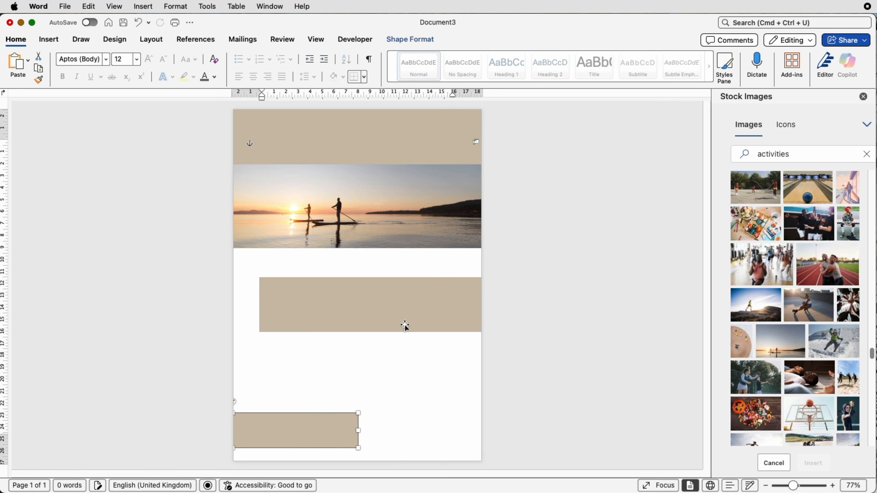
# - Reshape the other copy into a right-hand sidebar about 17.88 cm high and 8.61 cm wide, from the picture down to the page bottom
pyautogui.click(378, 329)
pyautogui.moveTo(260, 305); pyautogui.dragTo(384, 308)
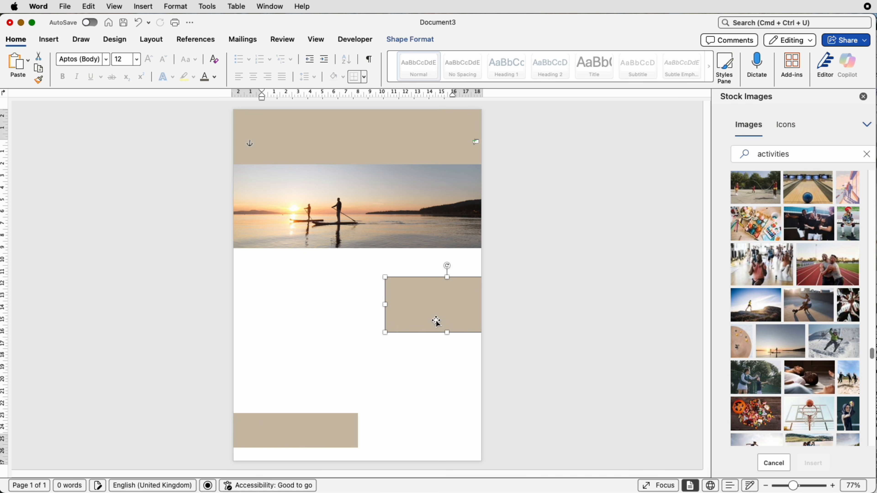
pyautogui.moveTo(439, 333); pyautogui.dragTo(438, 461)
pyautogui.moveTo(429, 335); pyautogui.dragTo(419, 332)
pyautogui.moveTo(418, 332); pyautogui.dragTo(419, 335)
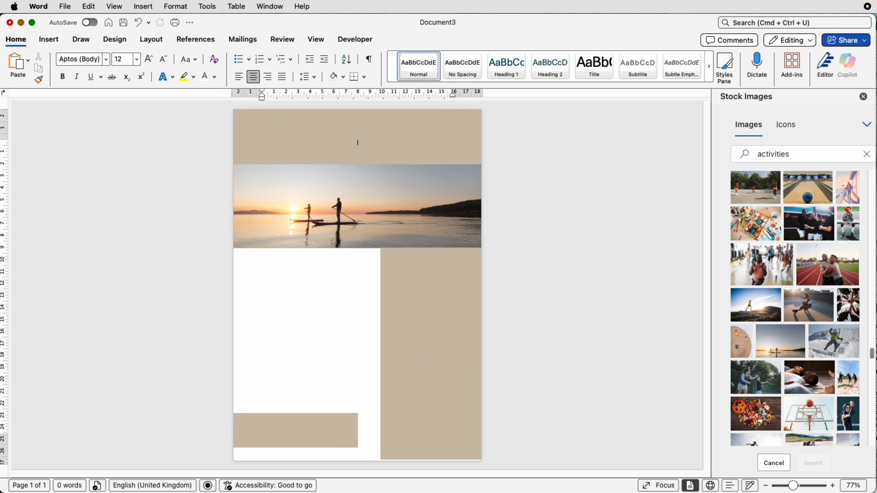
# - Send the sidebar rectangle to the back of the stacking order
pyautogui.moveTo(795, 489); pyautogui.dragTo(804, 487)
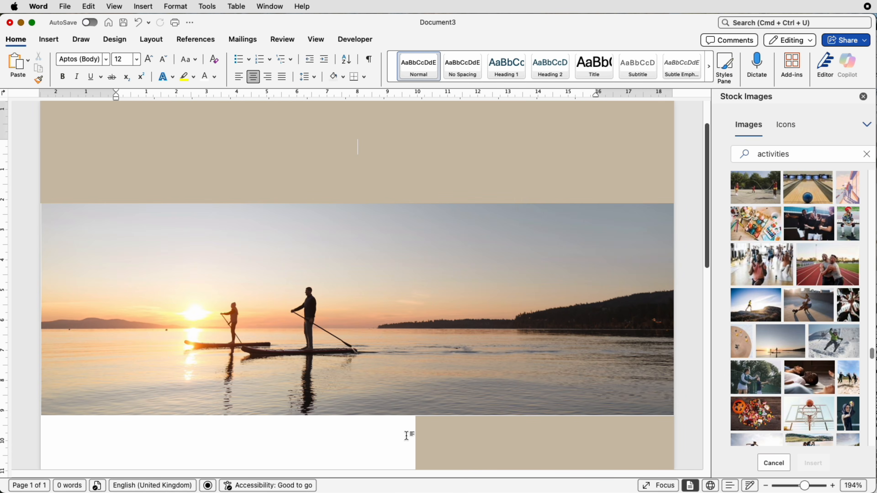
pyautogui.click(480, 437)
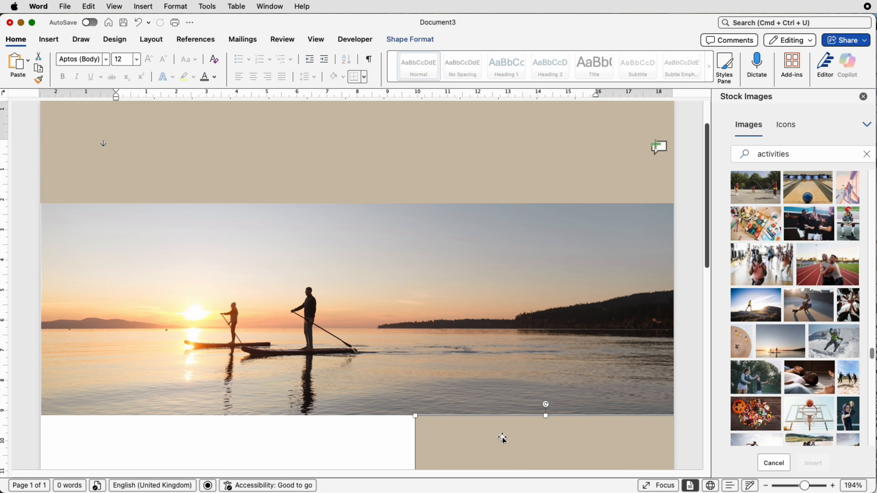
pyautogui.click(428, 42)
pyautogui.click(626, 66)
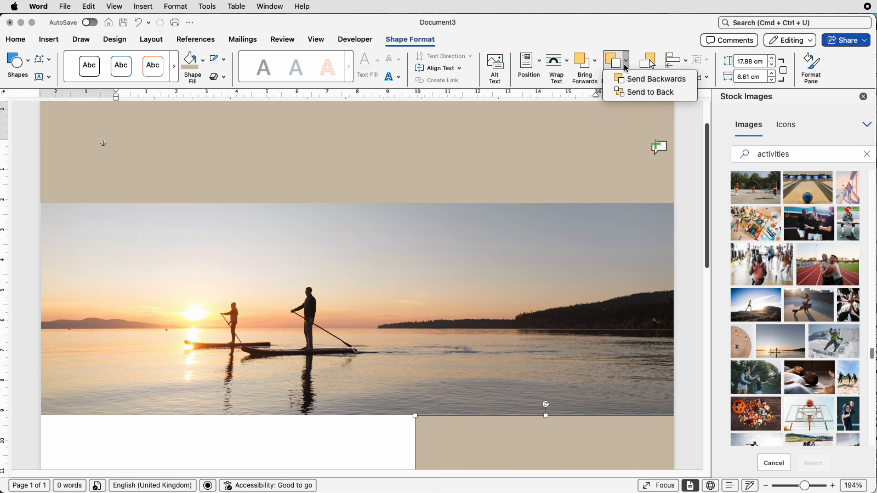
pyautogui.click(627, 96)
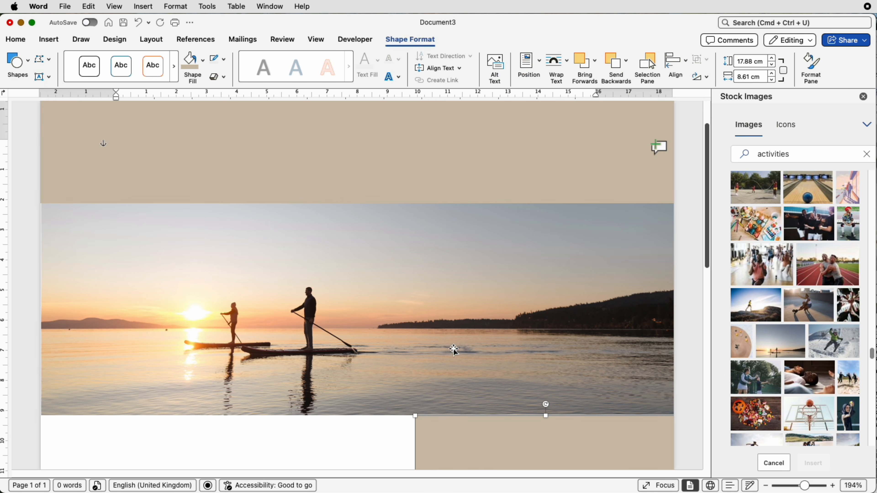
# - Extend the sidebar rectangle's upper edge behind the picture to close the gap between them
pyautogui.click(540, 427)
pyautogui.click(544, 430)
pyautogui.moveTo(545, 417); pyautogui.dragTo(545, 384)
pyautogui.scroll(-10, 414, 443)
pyautogui.click(394, 427)
pyautogui.scroll(10, 398, 427)
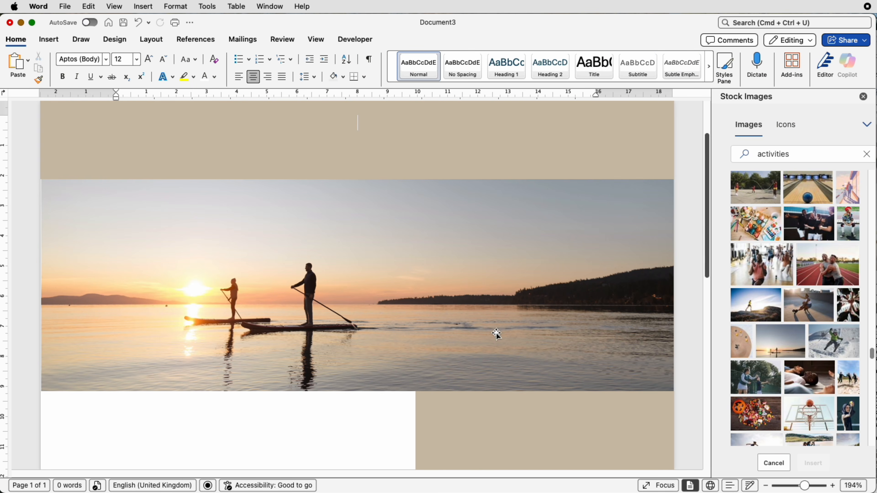
# - Send the header rectangle to the back and stretch its lower edge slightly down behind the picture
pyautogui.click(389, 154)
pyautogui.click(626, 61)
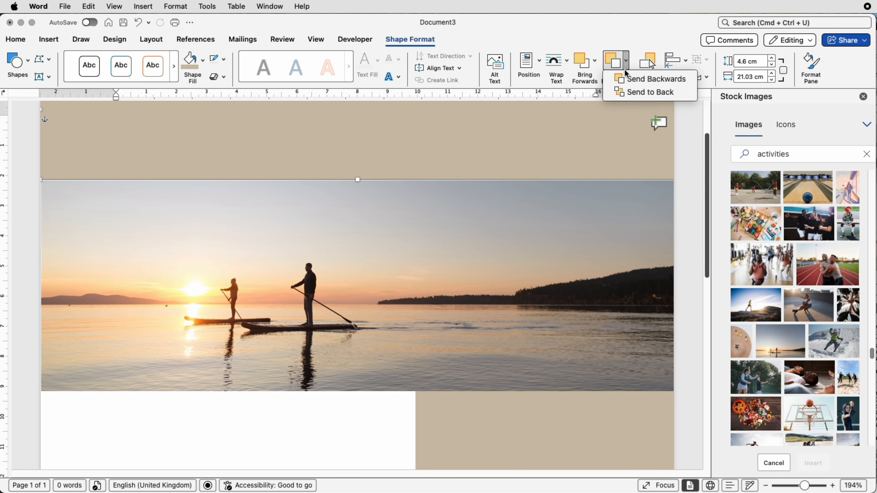
pyautogui.click(626, 91)
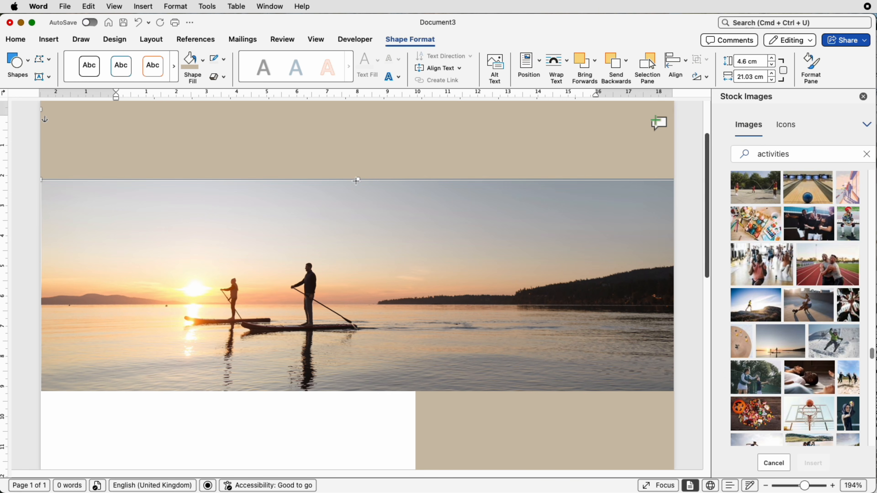
pyautogui.moveTo(356, 181); pyautogui.dragTo(355, 190)
# - Stretch the picture's left side to the page edge at about 21.02 cm wide, and extend the sidebar's lower edge to the page bottom
pyautogui.click(340, 291)
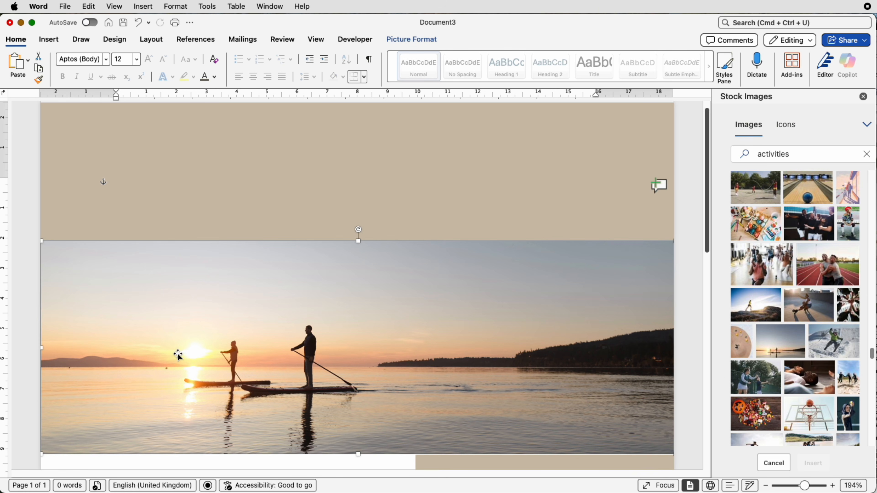
pyautogui.click(42, 348)
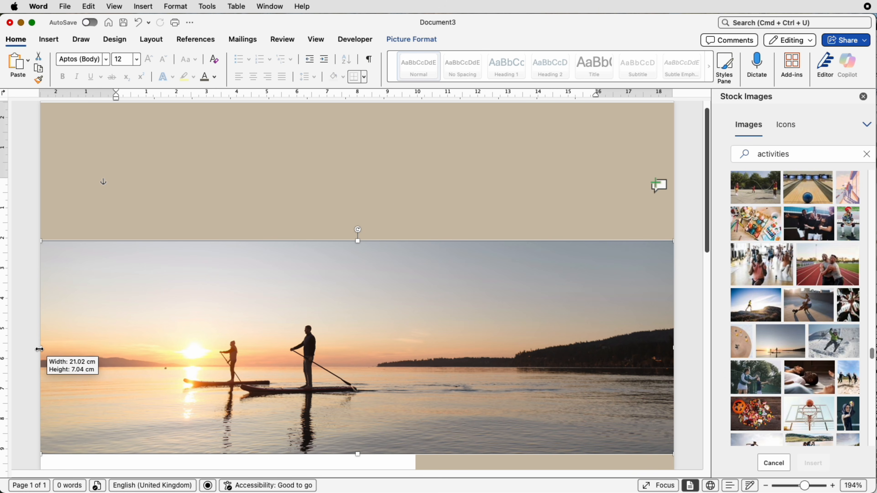
pyautogui.scroll(-4, 188, 357)
pyautogui.scroll(-20, 191, 356)
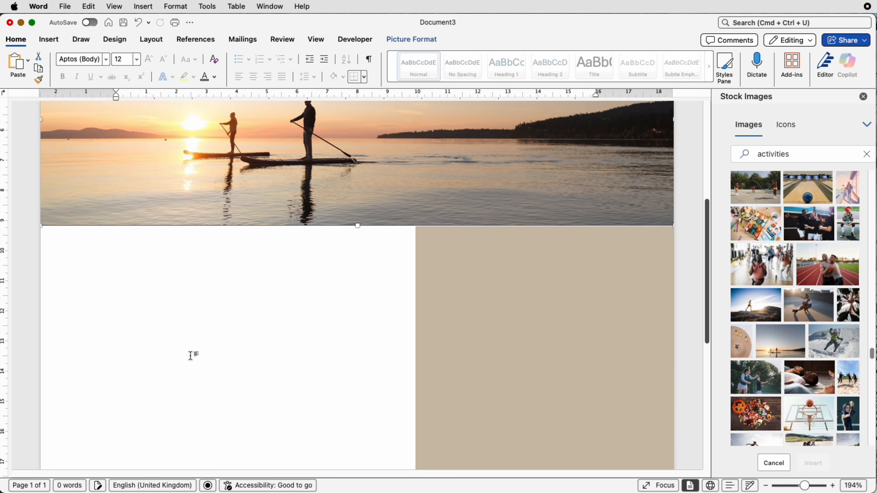
pyautogui.click(567, 436)
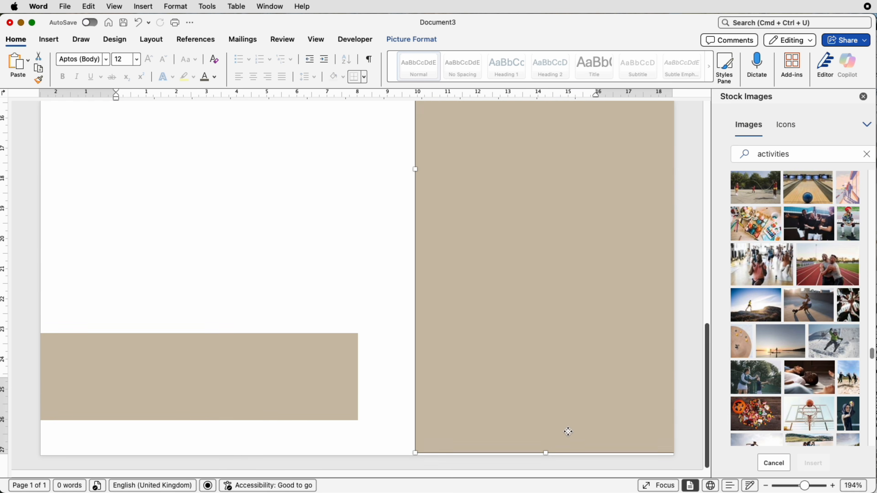
pyautogui.moveTo(546, 454); pyautogui.dragTo(544, 456)
pyautogui.moveTo(804, 487); pyautogui.dragTo(793, 486)
pyautogui.click(339, 290)
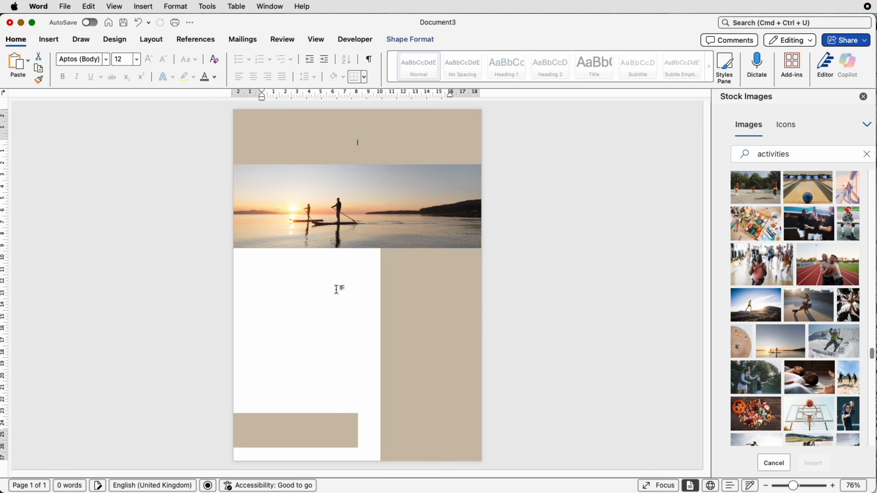
# - Draw a text box about 3.18 cm high and 13.67 cm wide on the header block and enter NEWSLETTER
pyautogui.click(49, 40)
pyautogui.click(634, 64)
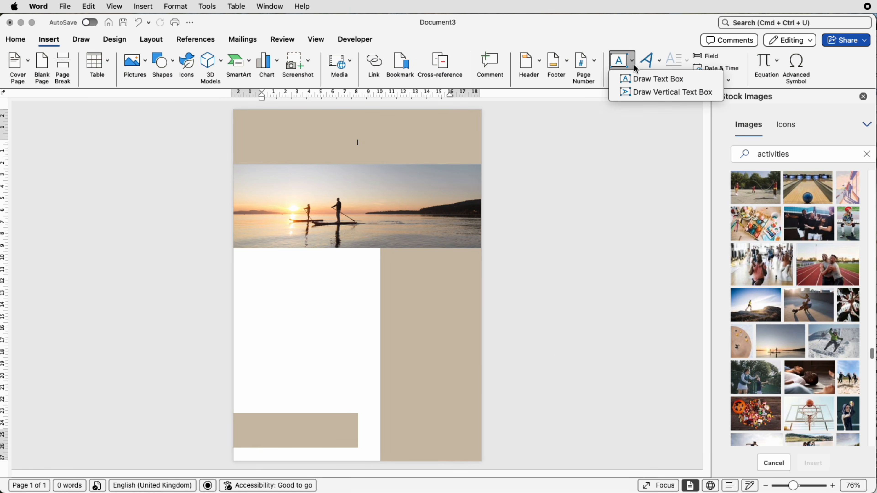
pyautogui.click(637, 79)
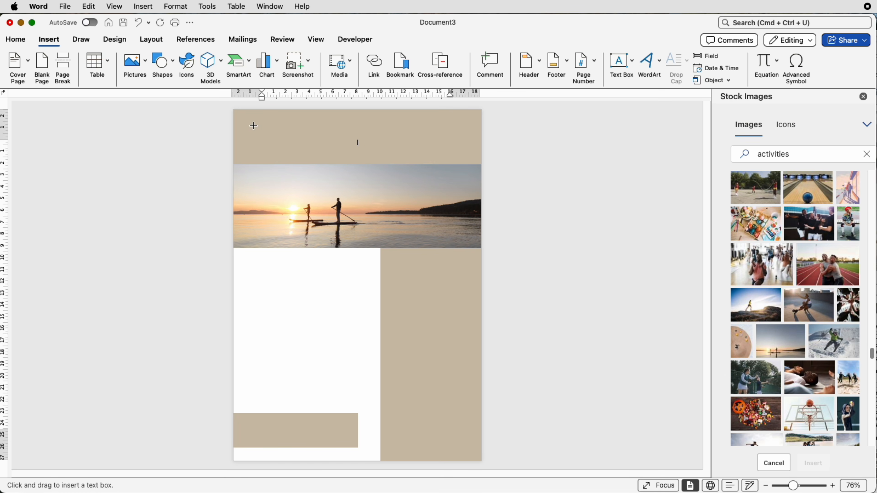
pyautogui.moveTo(253, 125); pyautogui.dragTo(416, 160)
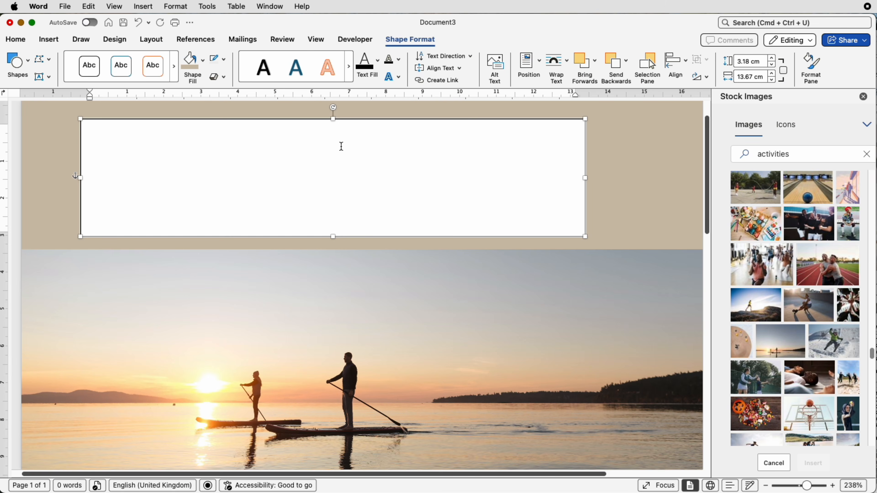
pyautogui.write('NEWSLETTER')
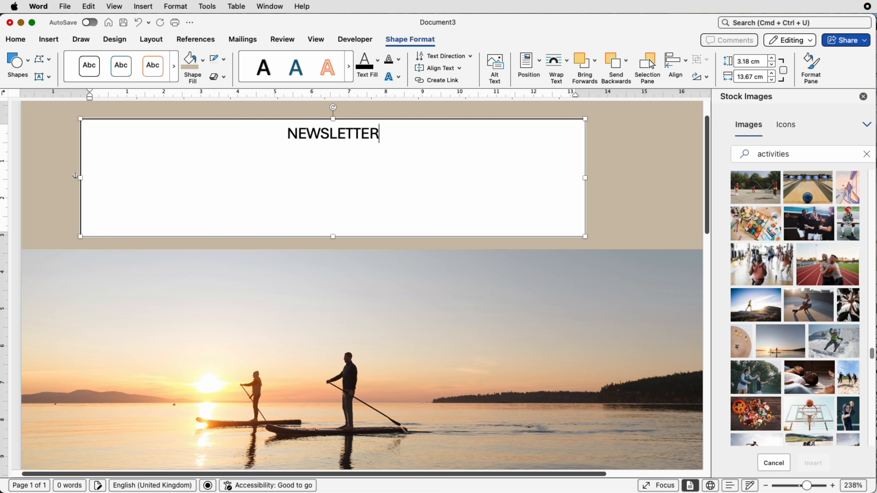
# - Try the NEWSLETTER text in Bodoni 72 at a larger size, and undo the font and size changes
pyautogui.moveTo(379, 134); pyautogui.dragTo(284, 135)
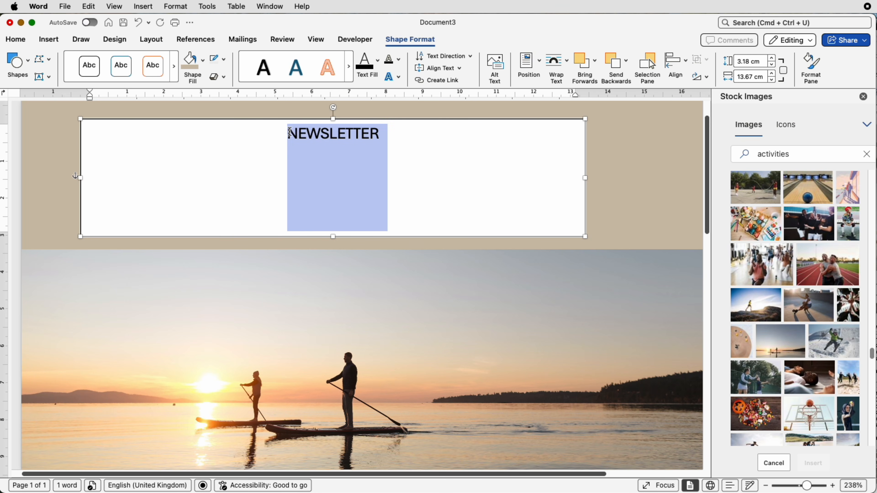
pyautogui.click(23, 43)
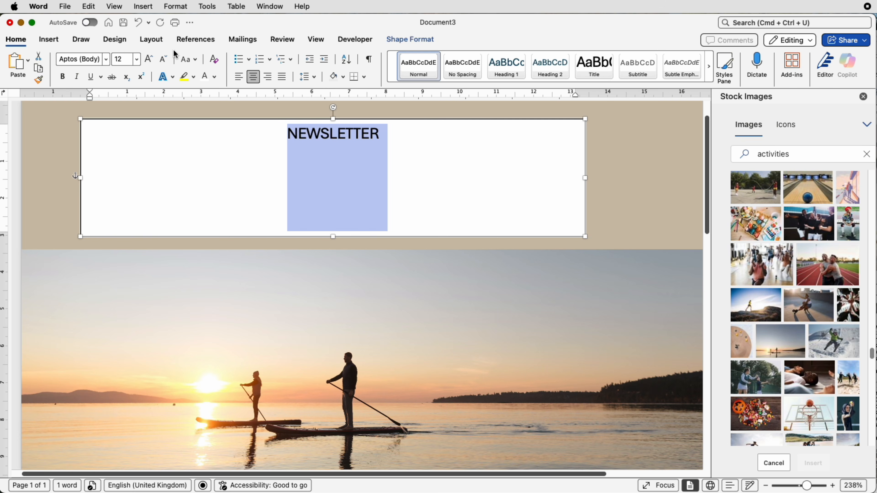
pyautogui.click(107, 60)
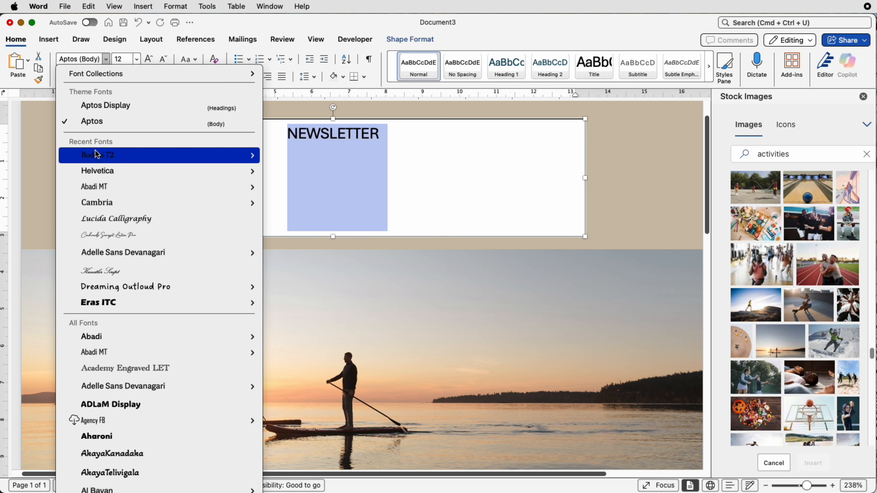
pyautogui.click(96, 158)
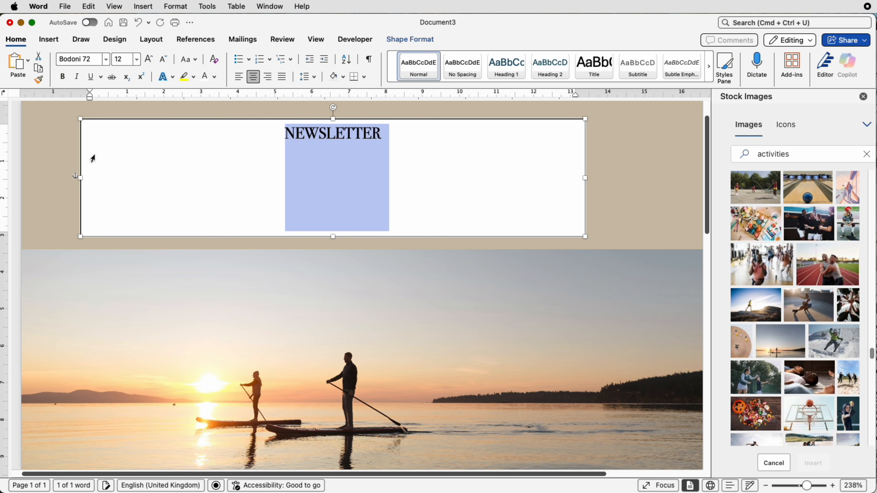
pyautogui.click(148, 59)
pyautogui.click(148, 59)
pyautogui.click(148, 59)
pyautogui.press('super+z')
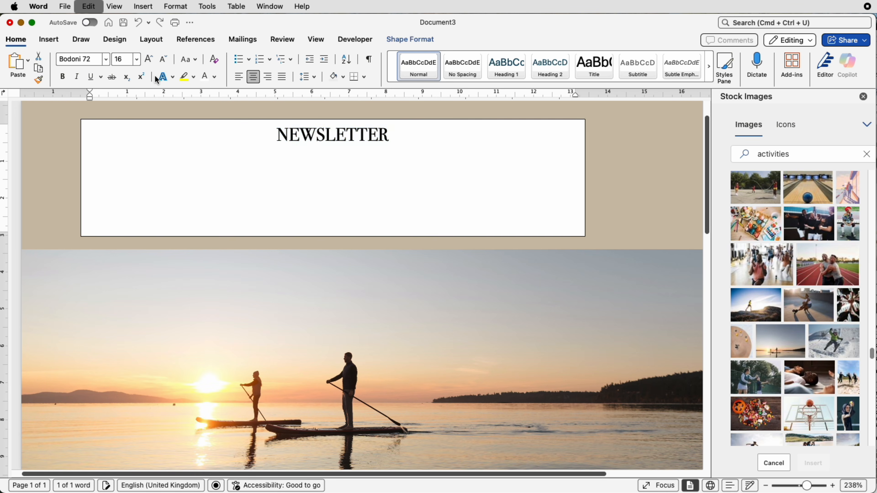
pyautogui.press('super+z')
# - Set the NEWSLETTER text to the Helvetica font and enlarge it to 28 pt
pyautogui.click(107, 59)
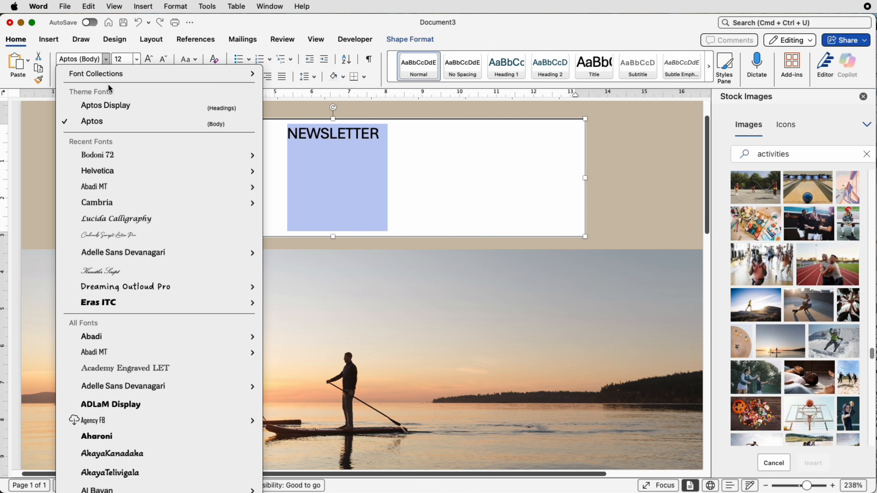
pyautogui.click(99, 174)
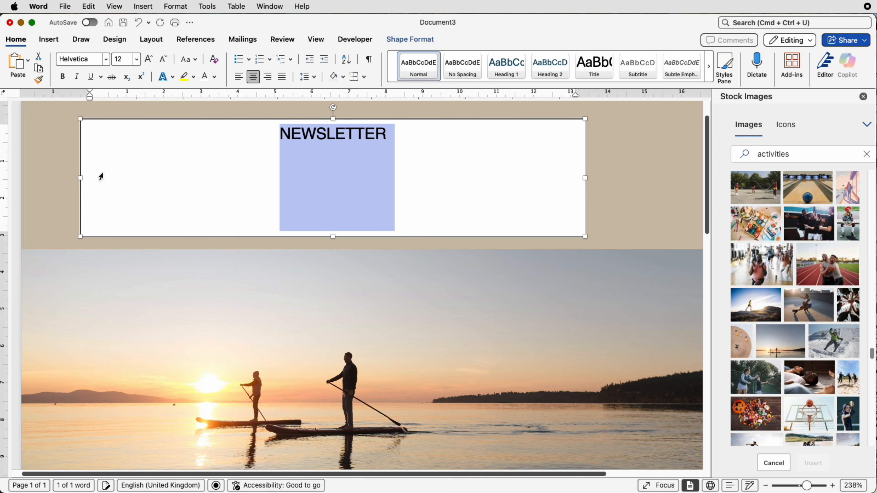
pyautogui.click(149, 59)
pyautogui.click(149, 60)
pyautogui.click(148, 59)
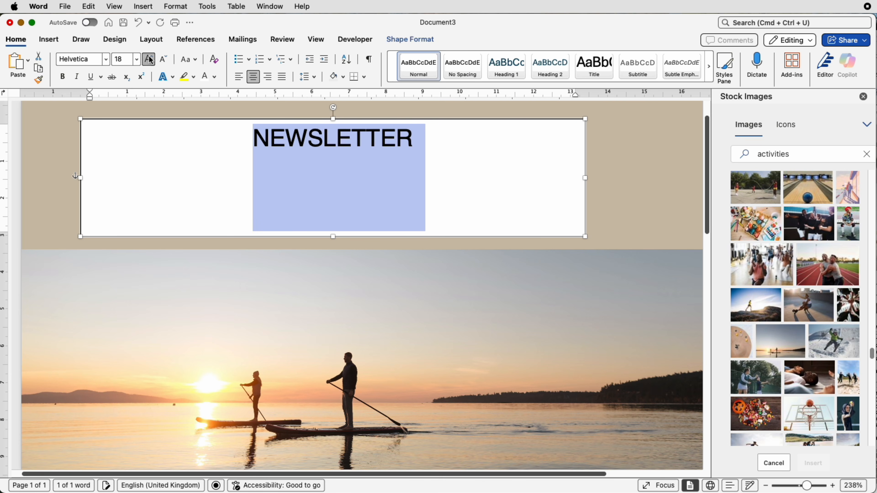
pyautogui.click(149, 60)
pyautogui.click(149, 59)
pyautogui.click(149, 59)
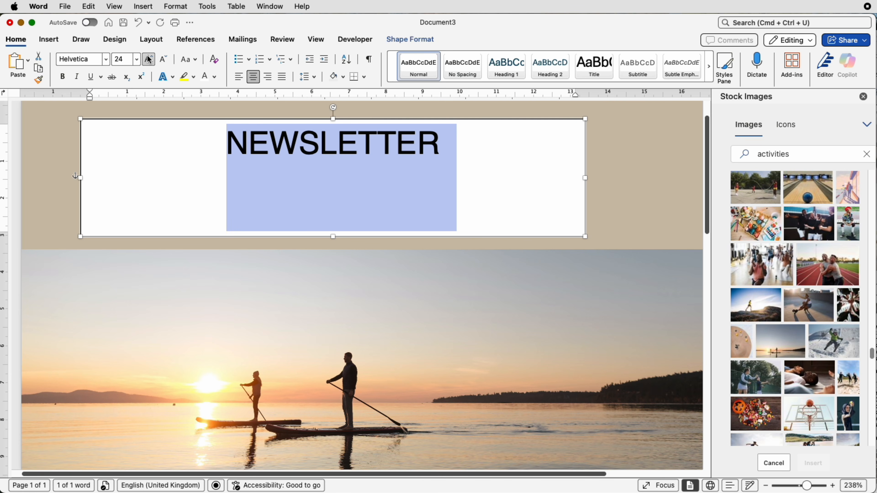
pyautogui.click(149, 60)
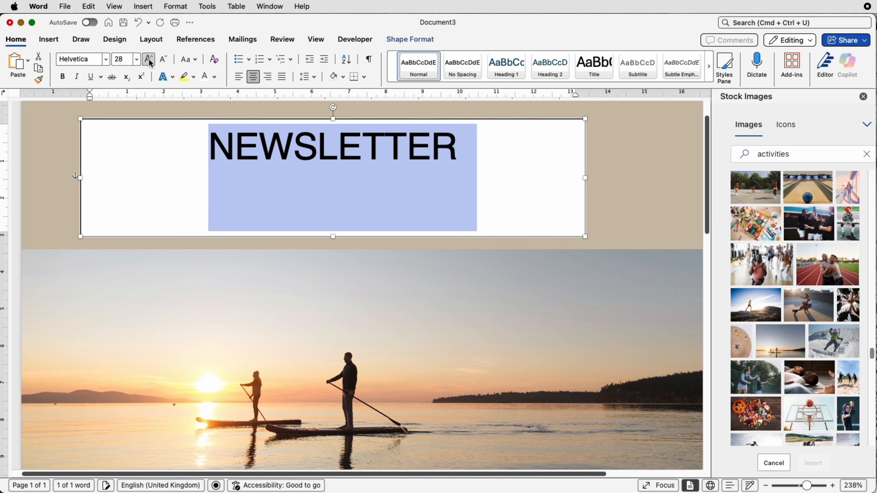
# - Enlarge the NEWSLETTER text to 36 pt and give it a darker custom shade of the header's tan
pyautogui.click(151, 63)
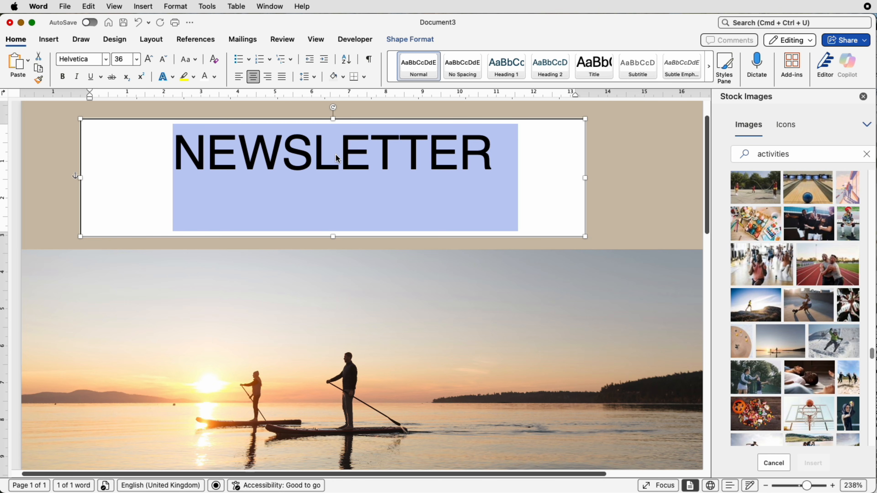
pyautogui.click(215, 77)
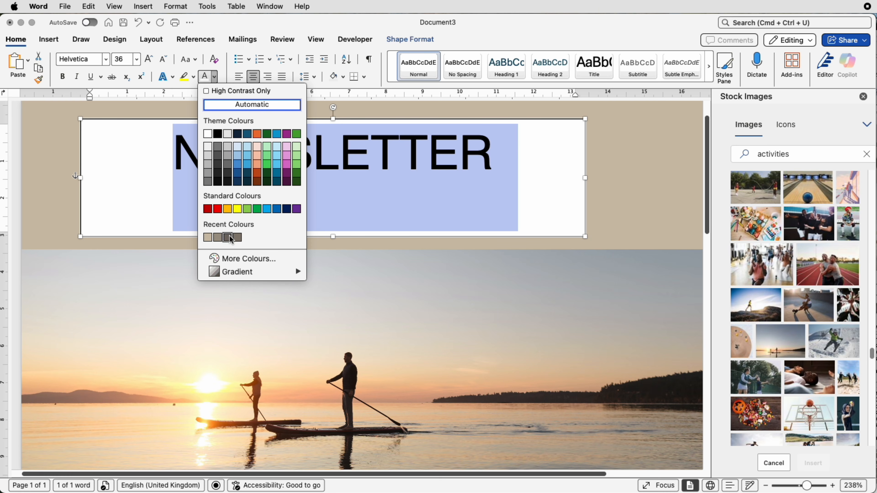
pyautogui.click(207, 237)
pyautogui.click(214, 77)
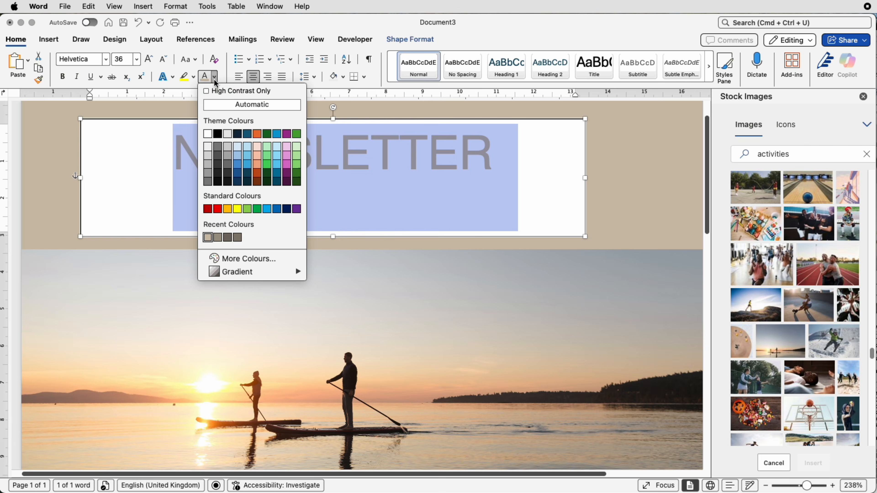
pyautogui.click(235, 259)
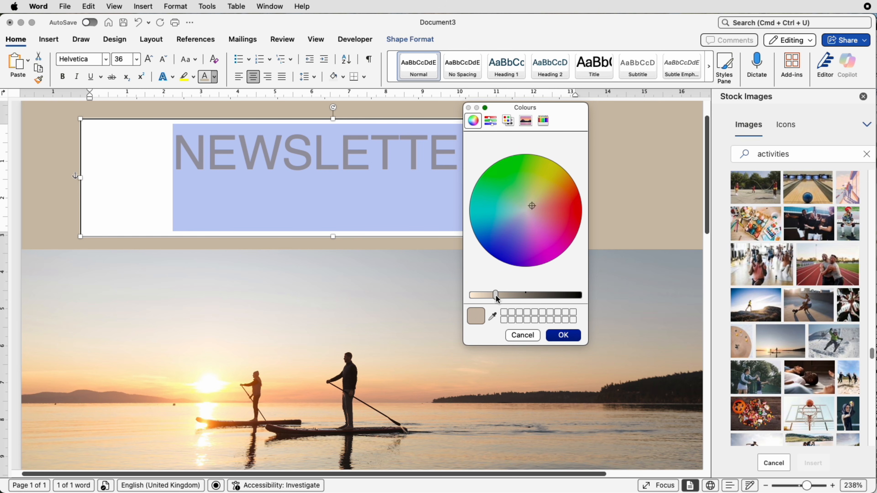
pyautogui.moveTo(497, 298); pyautogui.dragTo(523, 298)
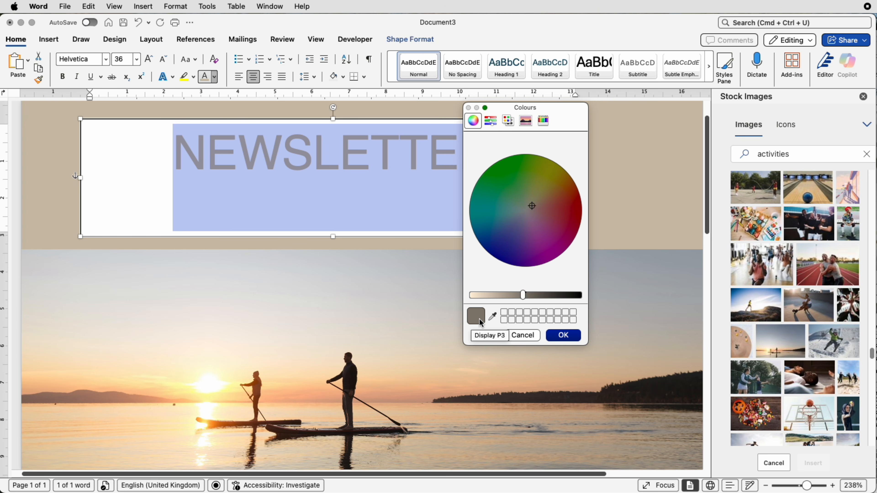
pyautogui.moveTo(522, 296); pyautogui.dragTo(524, 296)
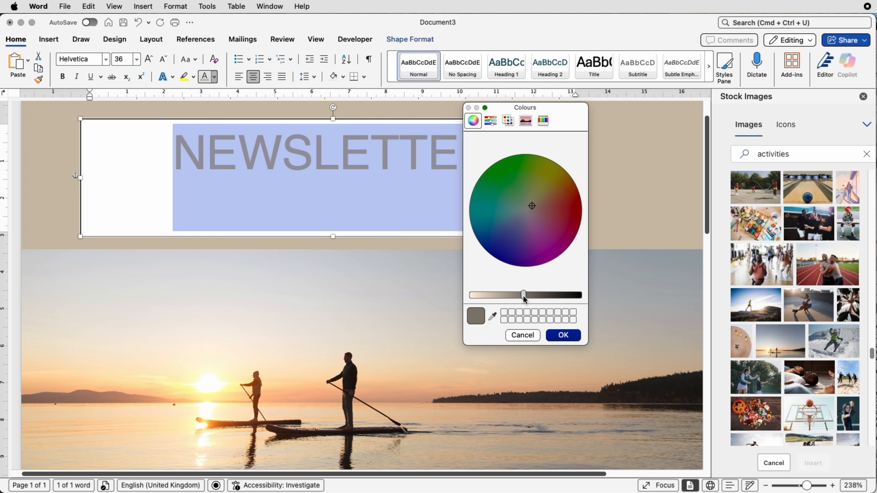
pyautogui.click(561, 341)
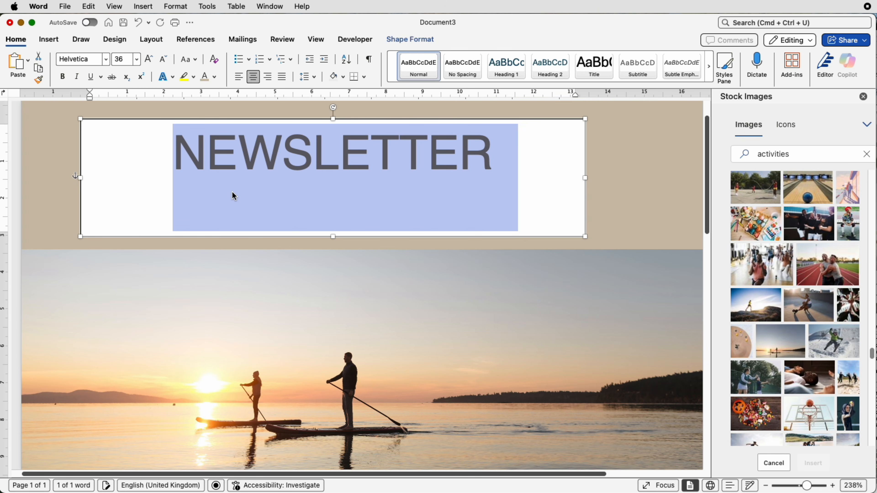
pyautogui.click(216, 81)
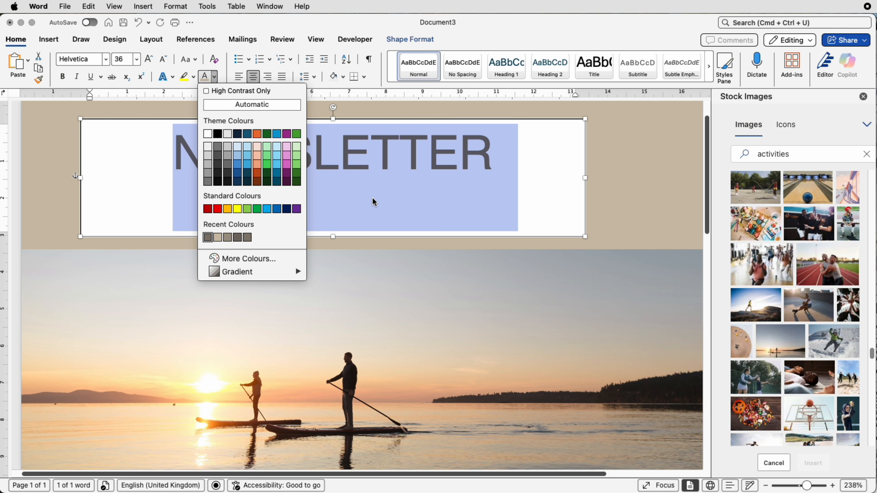
pyautogui.click(531, 207)
pyautogui.click(646, 205)
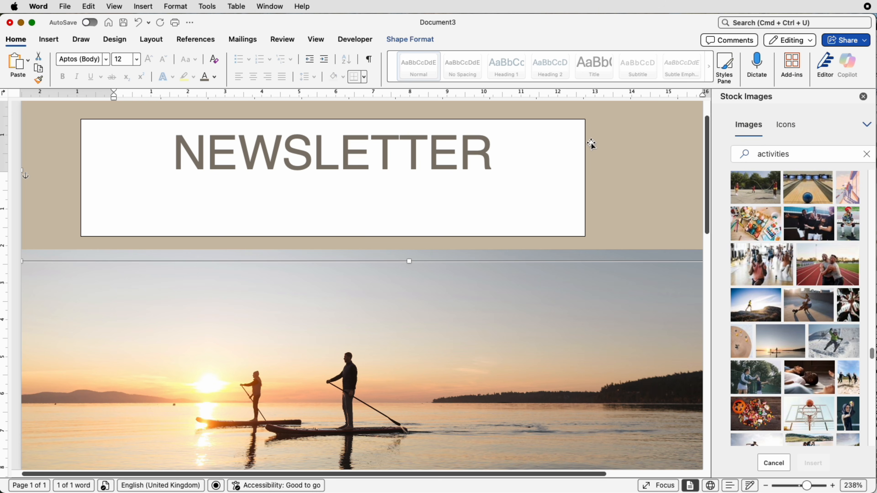
# - Remove the outline and the fill from the NEWSLETTER text box
pyautogui.click(360, 198)
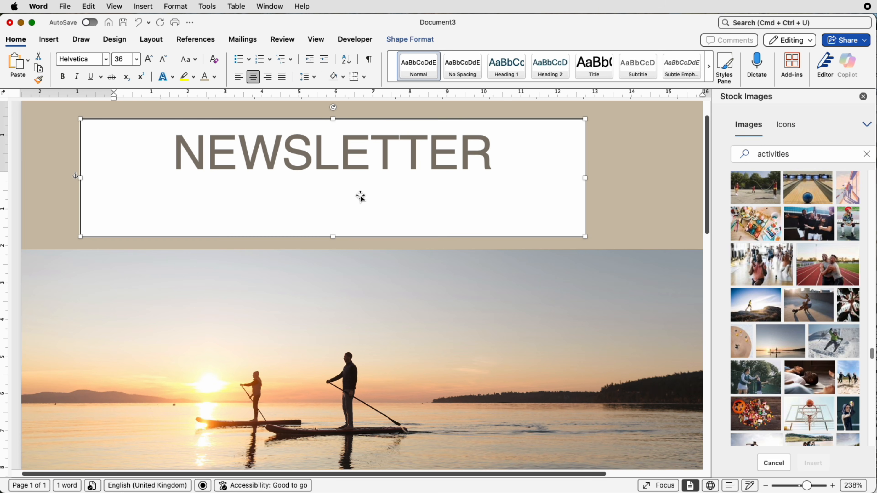
pyautogui.click(401, 39)
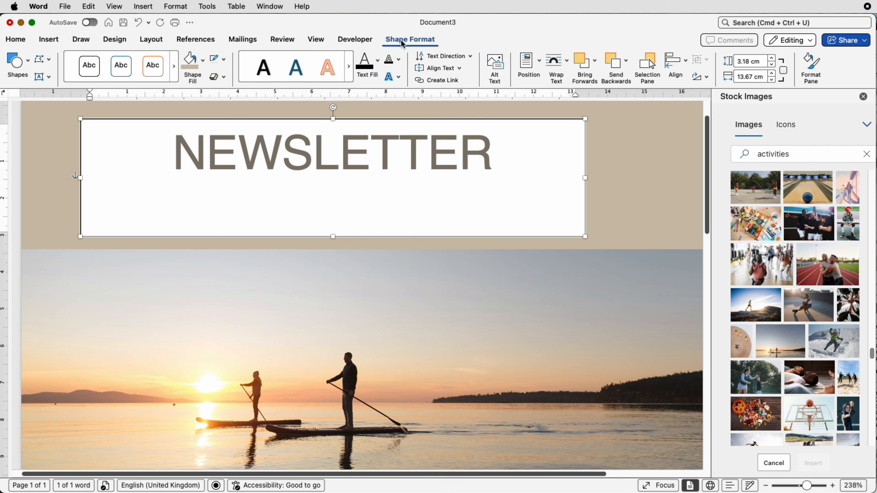
pyautogui.click(223, 59)
pyautogui.click(223, 88)
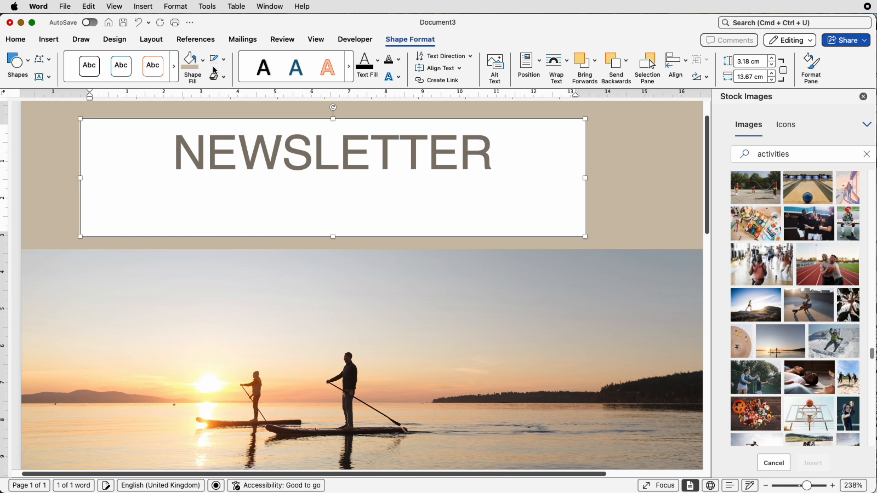
pyautogui.click(201, 66)
pyautogui.click(197, 91)
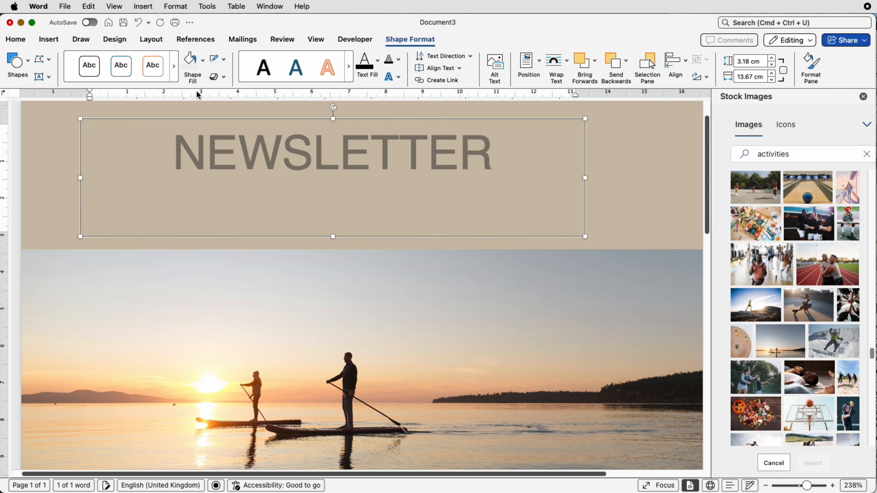
# - Shrink the NEWSLETTER text box to about 1.67 cm high and 9.46 cm wide, and move it towards the page's left edge
pyautogui.moveTo(333, 119); pyautogui.dragTo(332, 175)
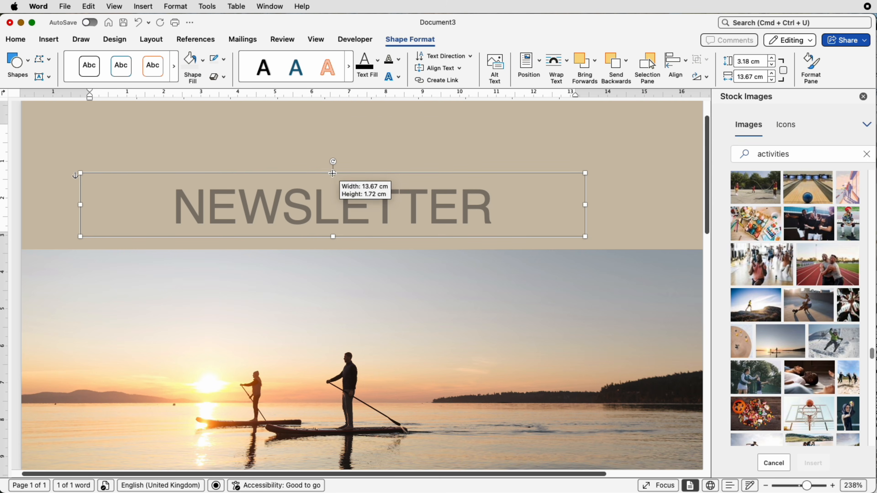
pyautogui.moveTo(586, 206); pyautogui.dragTo(435, 206)
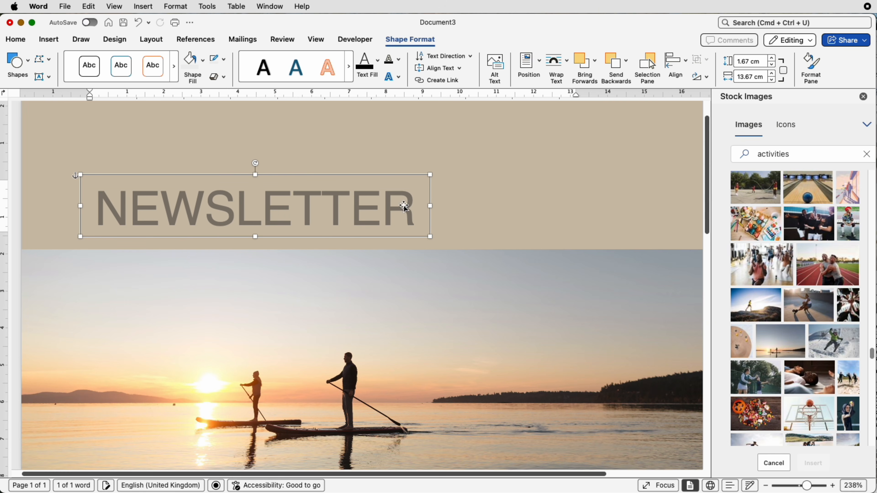
pyautogui.moveTo(287, 204); pyautogui.dragTo(244, 194)
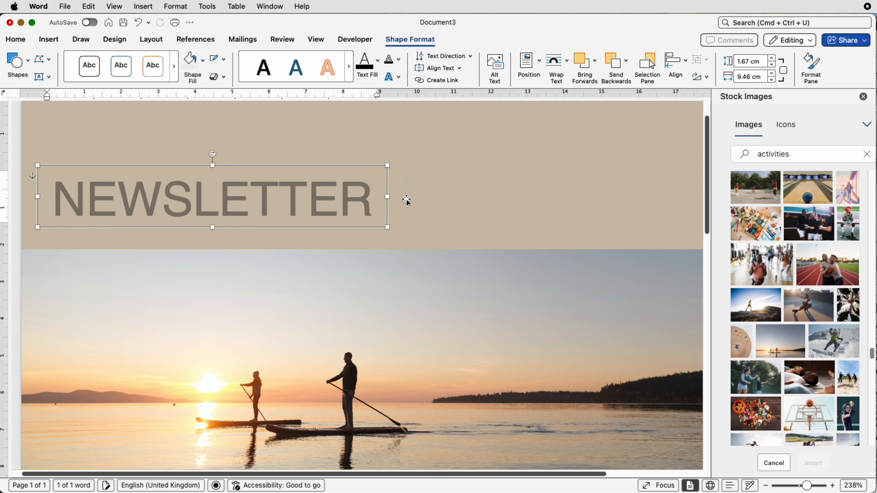
# - Set the NEWSLETTER text to a font size of 60 pt
pyautogui.moveTo(382, 198); pyautogui.dragTo(108, 114)
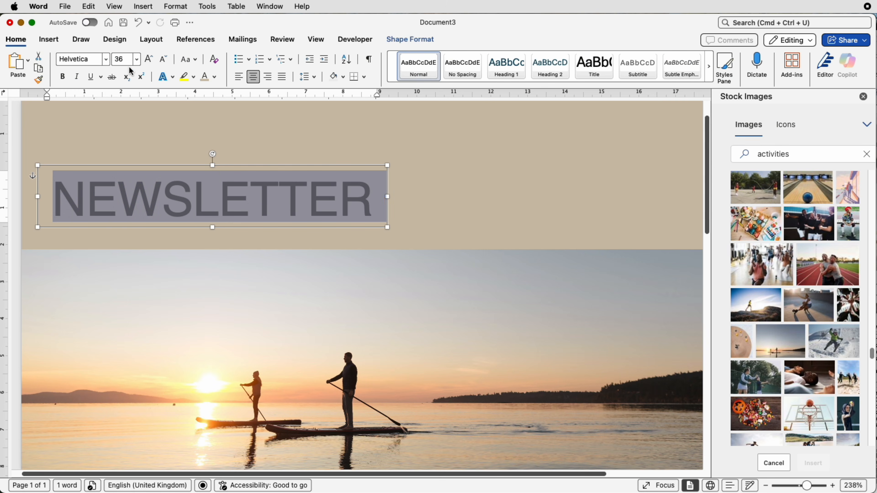
pyautogui.click(123, 58)
pyautogui.moveTo(113, 58); pyautogui.dragTo(111, 59)
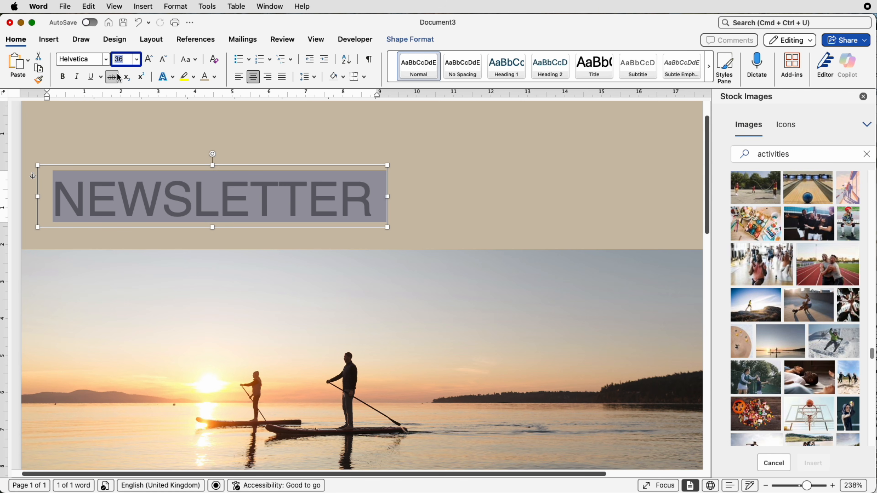
pyautogui.write('60')
pyautogui.press('Return')
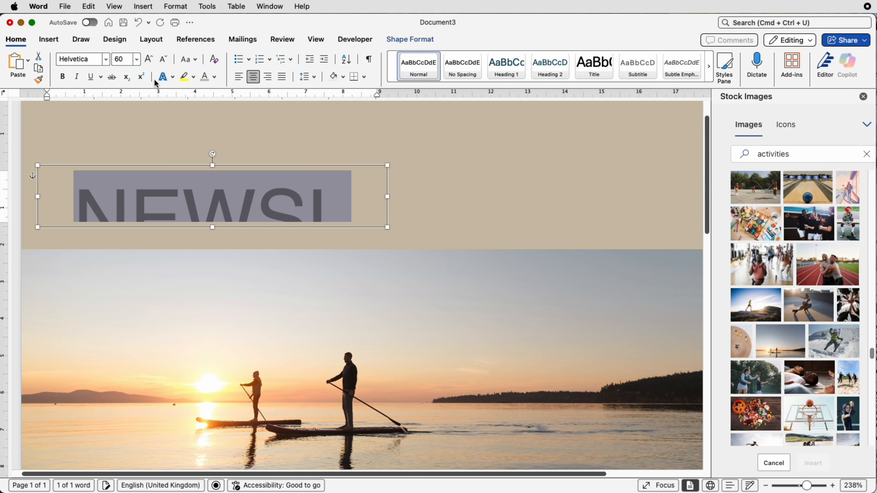
# - Enlarge the text box until the whole NEWSLETTER word fits on one line, and place it at the header's lower left
pyautogui.moveTo(388, 197); pyautogui.dragTo(603, 204)
pyautogui.moveTo(319, 227); pyautogui.dragTo(319, 240)
pyautogui.moveTo(344, 213); pyautogui.dragTo(339, 214)
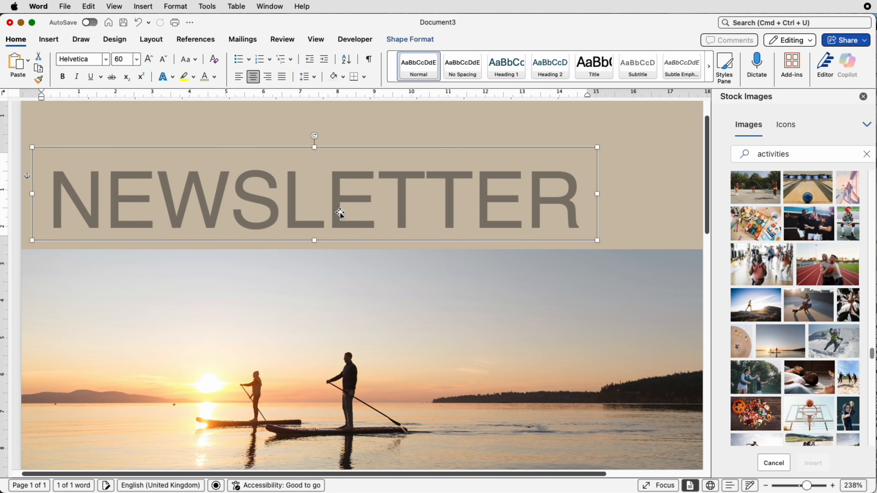
pyautogui.scroll(-10, 339, 211)
pyautogui.click(483, 160)
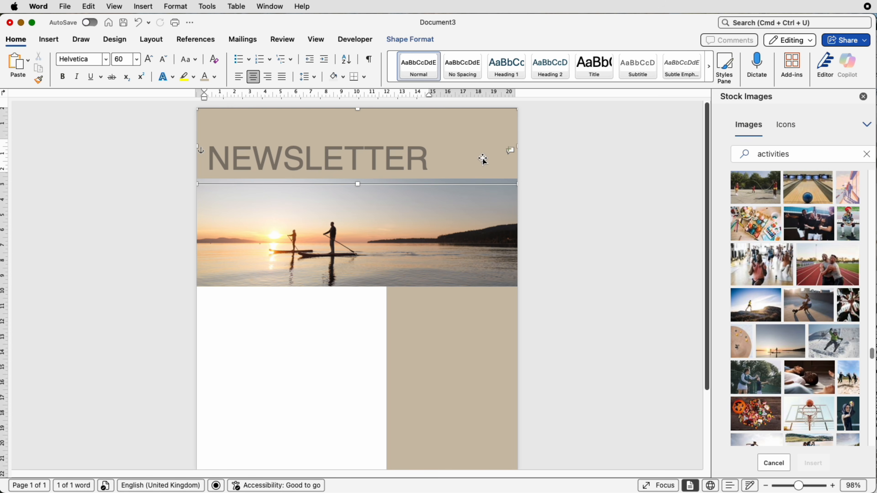
# - Duplicate the NEWSLETTER text box below the photo and set the copy's text to 11 pt
pyautogui.click(369, 159)
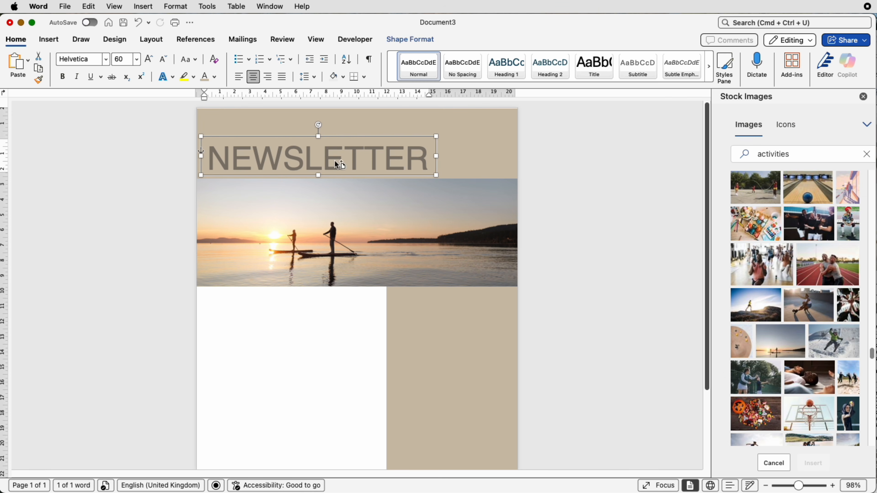
pyautogui.moveTo(334, 160); pyautogui.dragTo(358, 342)
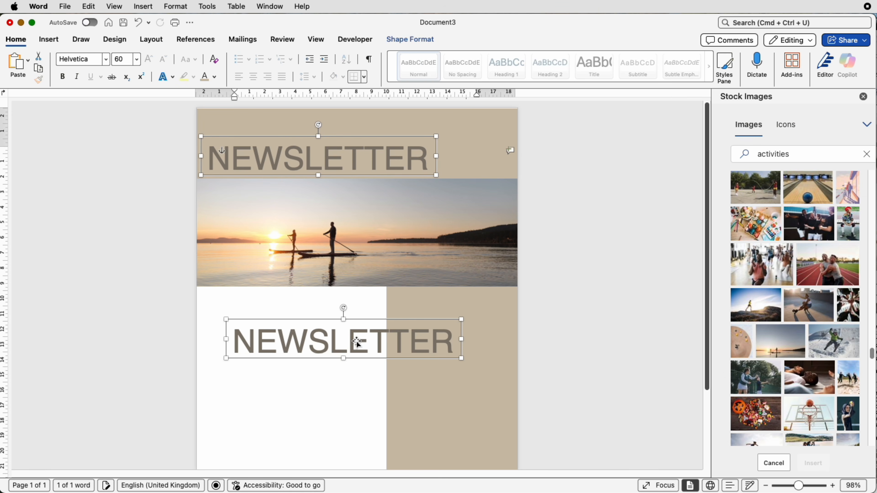
pyautogui.click(450, 342)
pyautogui.moveTo(451, 342); pyautogui.dragTo(244, 341)
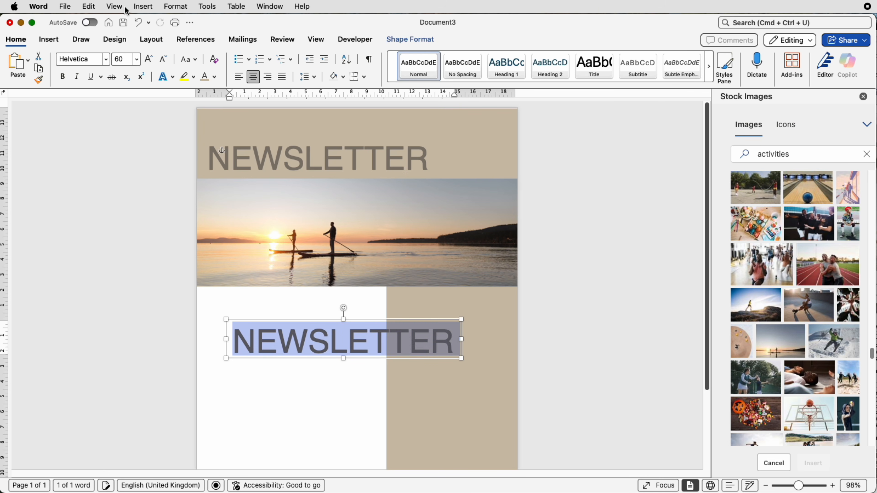
pyautogui.click(136, 60)
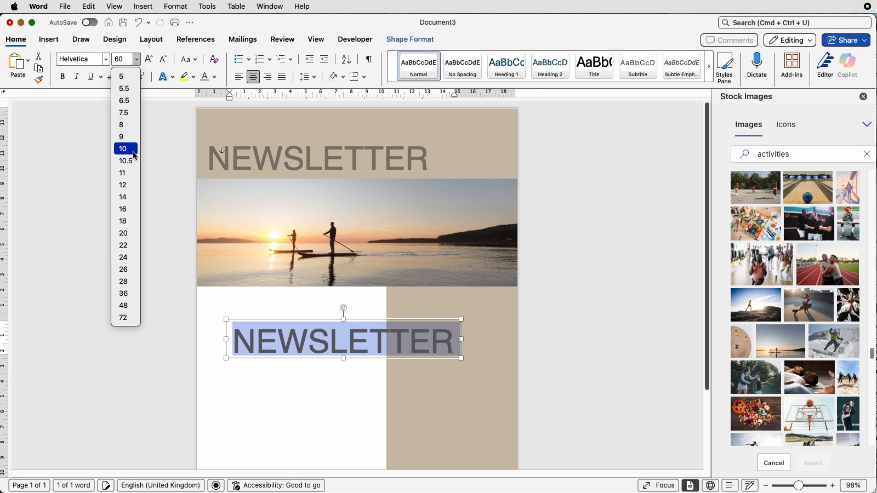
pyautogui.click(123, 173)
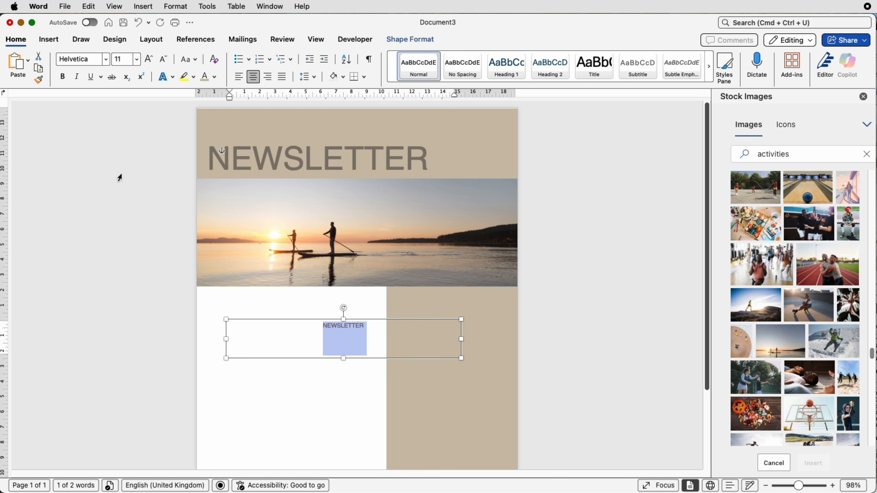
# - Replace the copy's text with ISSUE 123 and MARCH 2026 on two lines, and shrink the box into the header's upper right corner
pyautogui.write('ISSUE 123')
pyautogui.press('Return')
pyautogui.write('MARCH 2026')
pyautogui.moveTo(226, 359); pyautogui.dragTo(437, 343)
pyautogui.moveTo(446, 332); pyautogui.dragTo(497, 133)
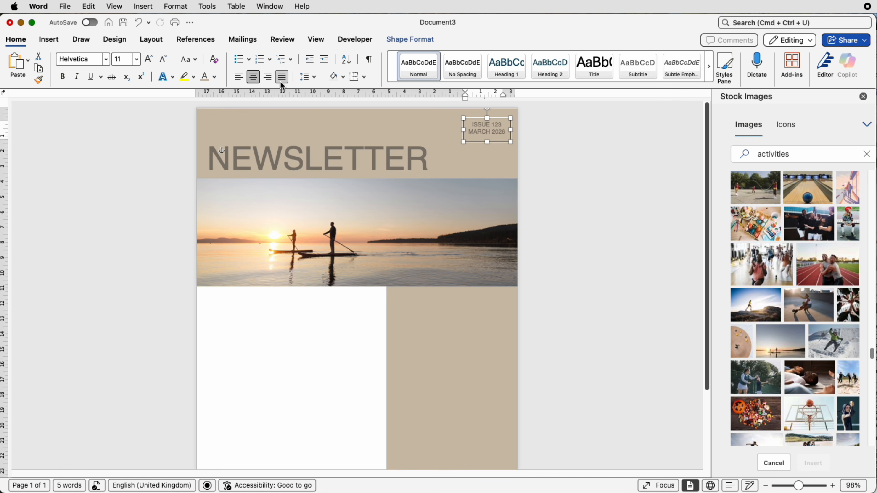
# - Right-align the issue and date text and apply a darker recent taupe colour to it
pyautogui.click(268, 77)
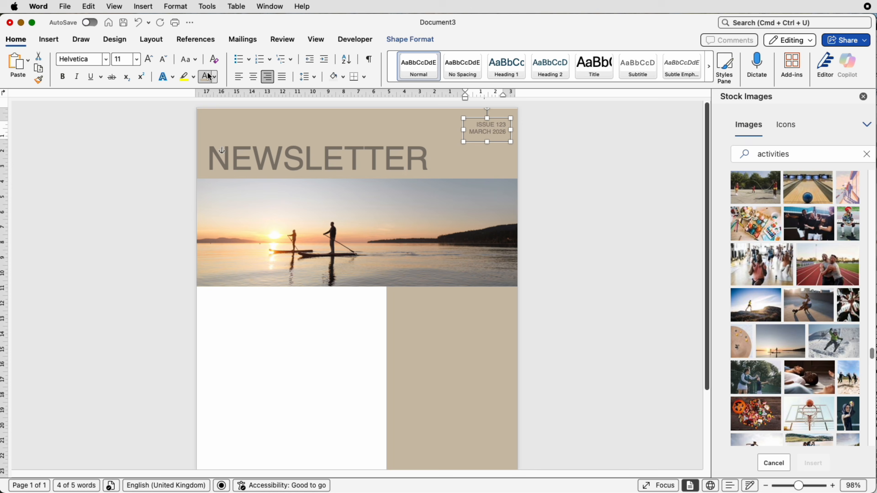
pyautogui.click(214, 76)
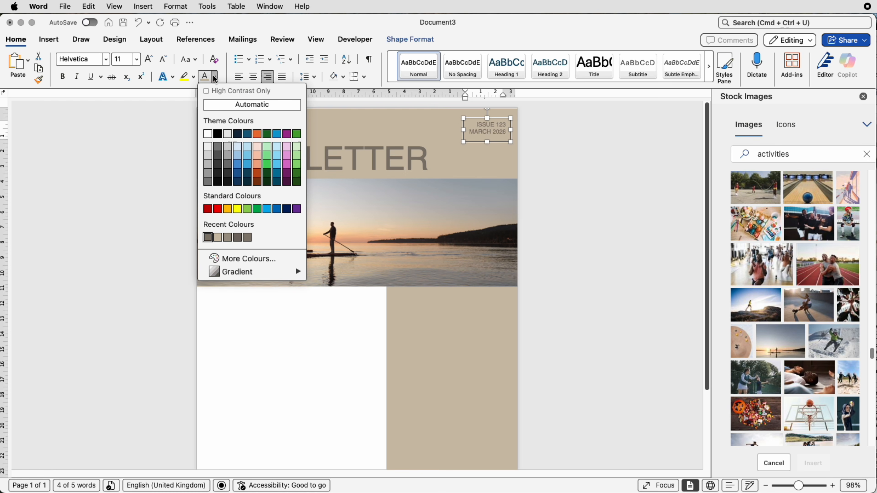
pyautogui.click(241, 238)
# - Duplicate the tan header block and reduce the copy to a bar about 0.43 cm high and 21.03 cm wide above NEWSLETTER
pyautogui.click(421, 120)
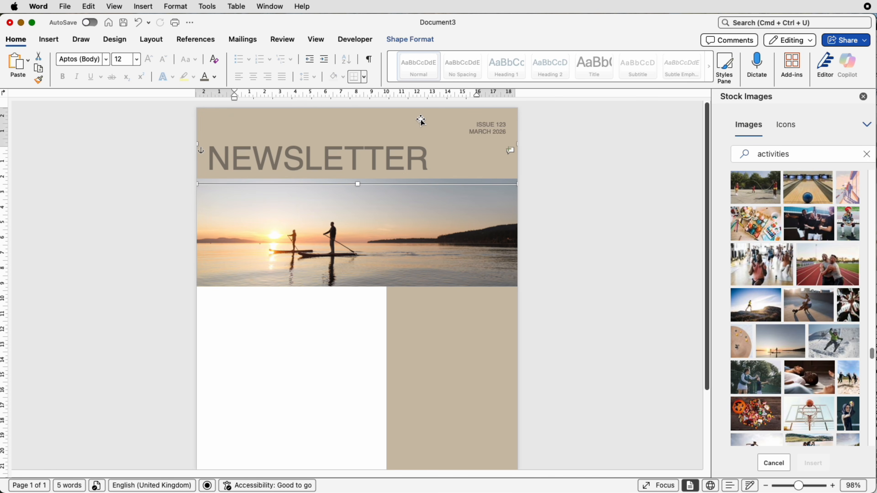
pyautogui.moveTo(422, 123); pyautogui.dragTo(409, 307)
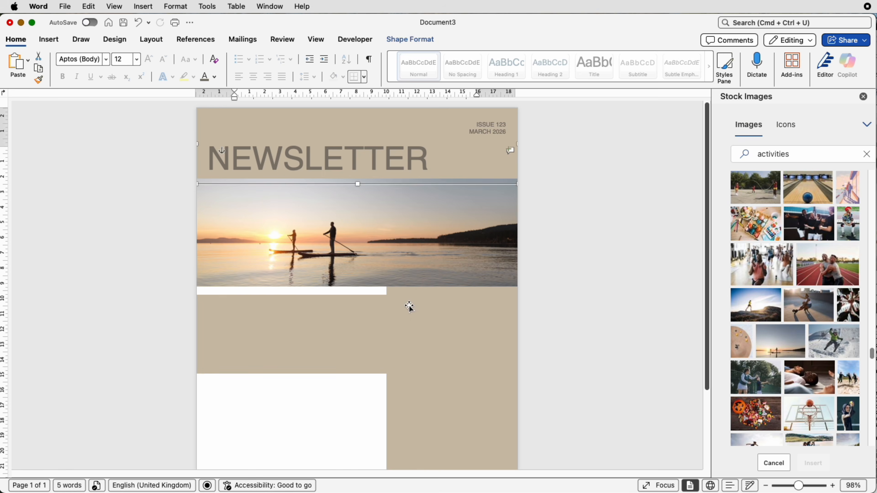
pyautogui.click(315, 409)
pyautogui.click(336, 340)
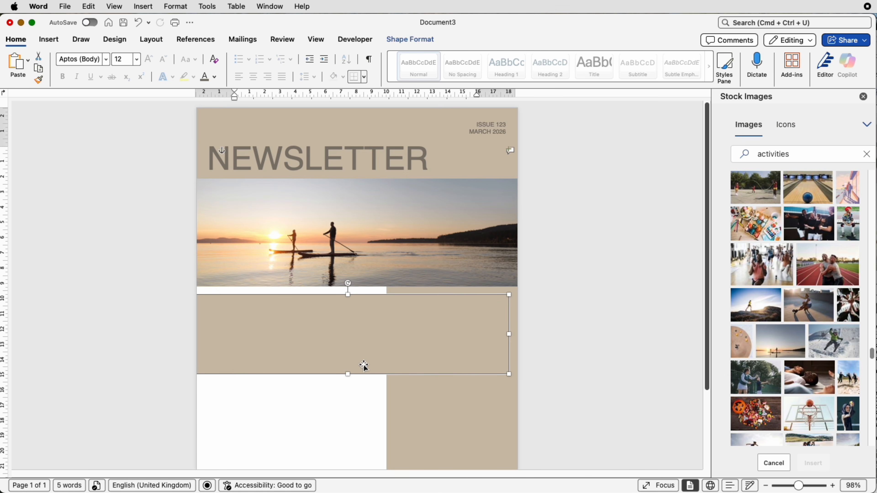
pyautogui.moveTo(348, 294); pyautogui.dragTo(313, 135)
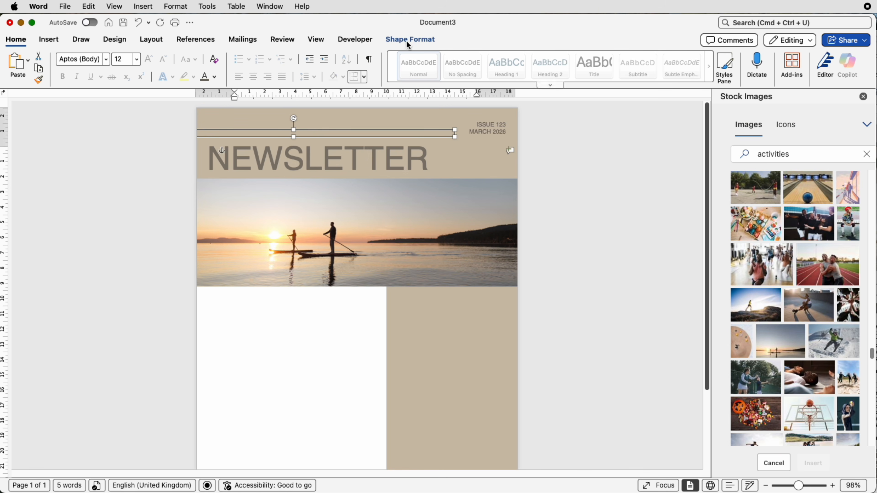
# - Fill the thin accent bar above NEWSLETTER with the dark taupe recent colour
pyautogui.click(408, 40)
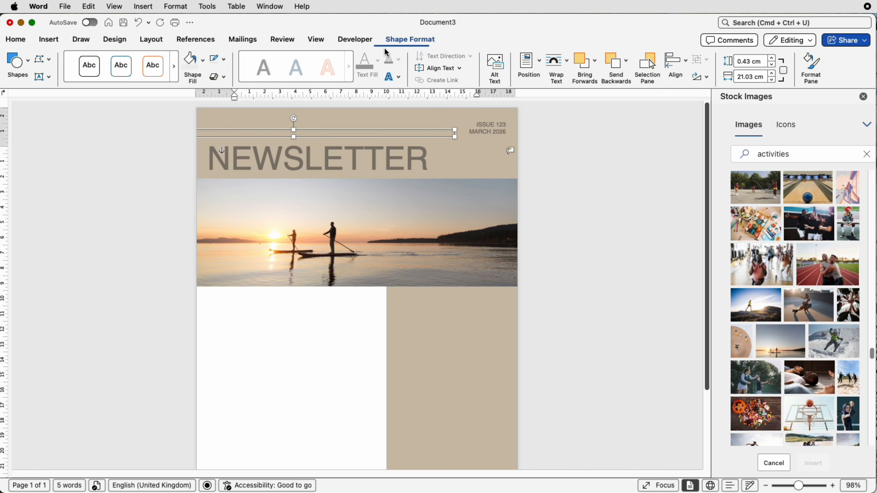
pyautogui.click(203, 69)
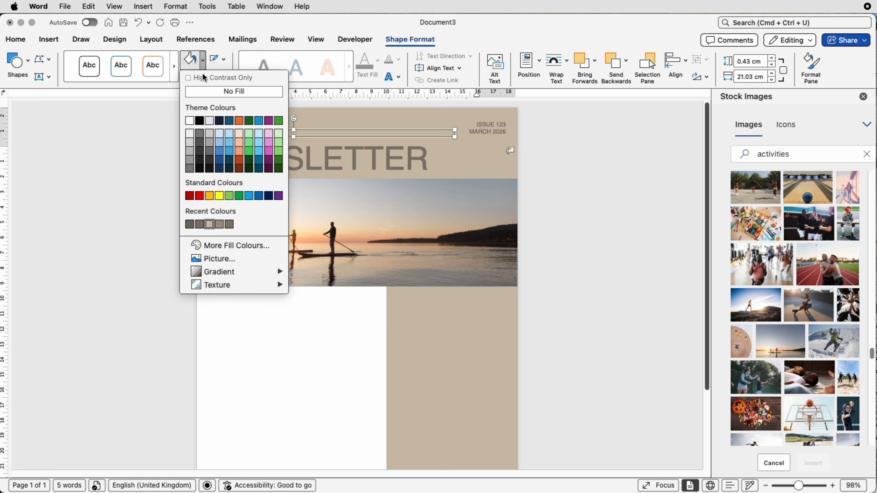
pyautogui.click(190, 225)
pyautogui.click(466, 165)
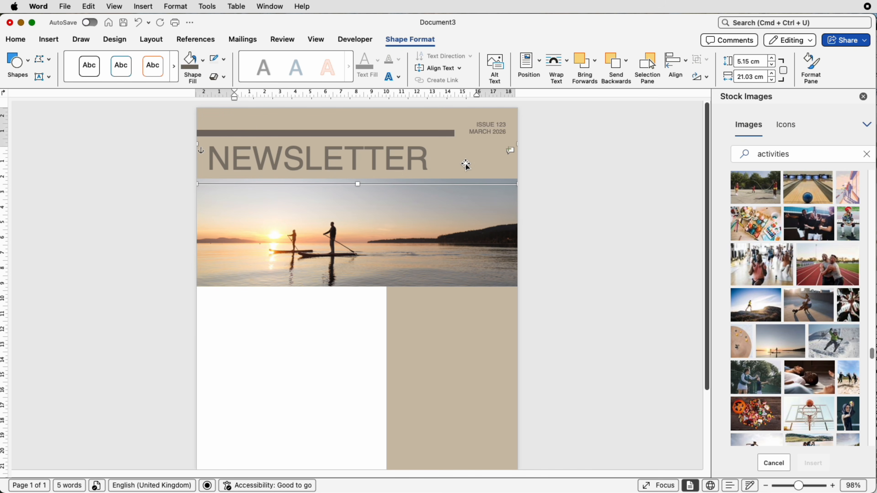
# - Nudge the accent bar slightly upward within the header
pyautogui.click(439, 133)
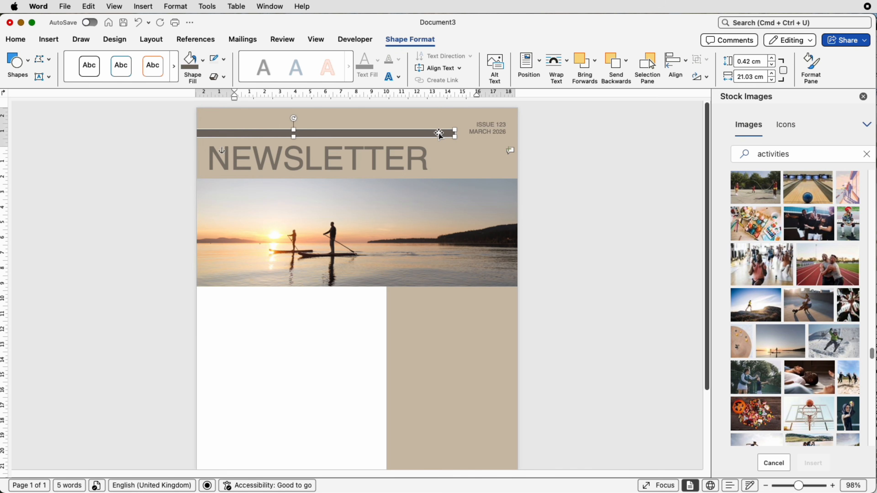
pyautogui.press('Up')
pyautogui.press('Up')
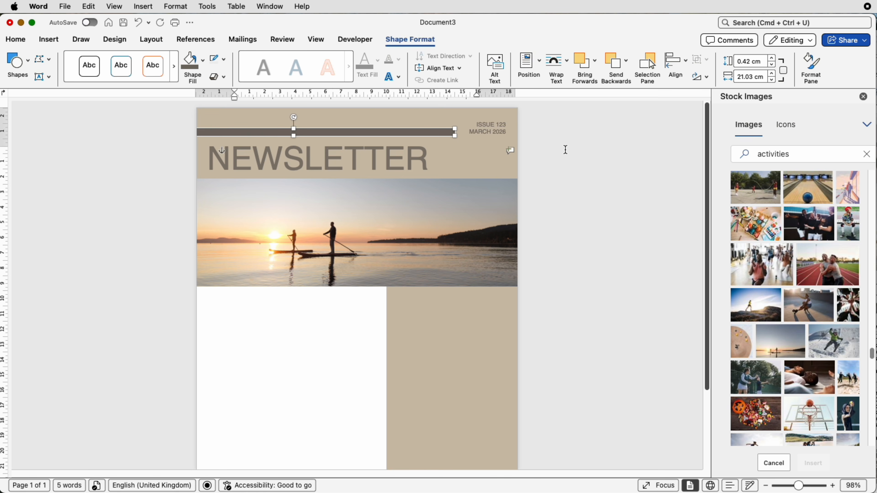
pyautogui.click(532, 134)
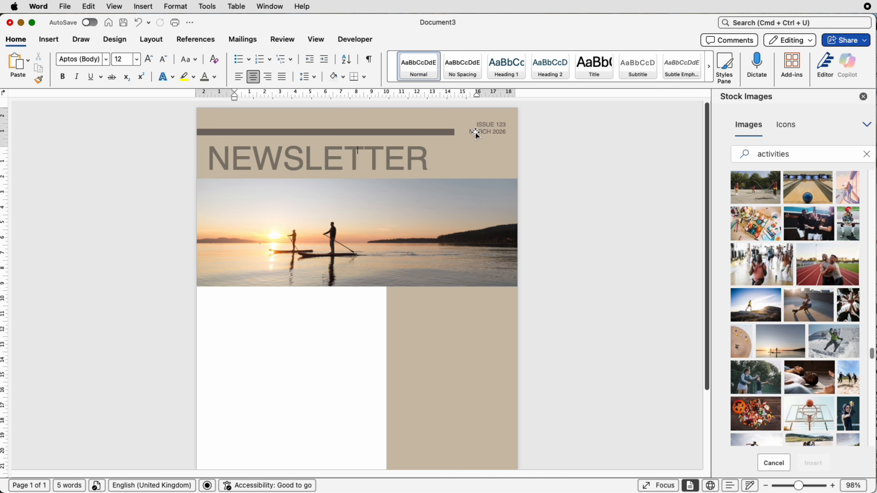
# - Fine-tune the accent bar's vertical position so it sits level with the ISSUE 123 and MARCH 2026 lines
pyautogui.click(443, 133)
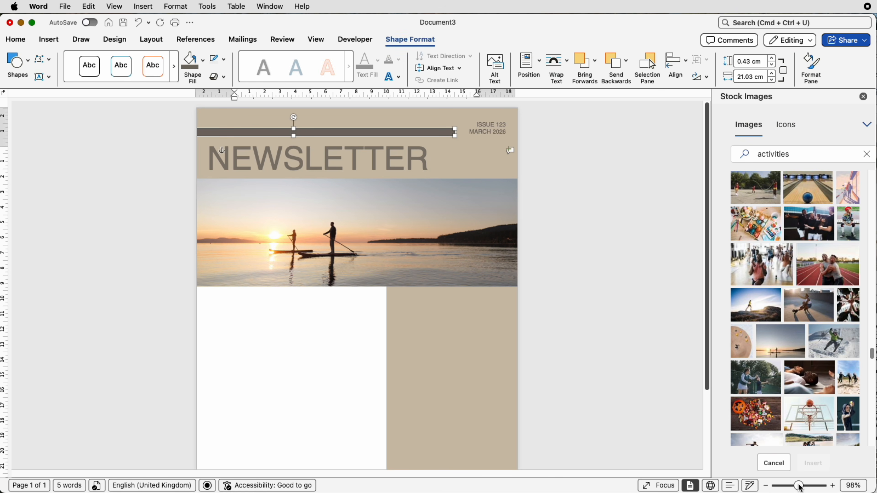
pyautogui.moveTo(799, 486); pyautogui.dragTo(807, 486)
pyautogui.moveTo(484, 136); pyautogui.dragTo(516, 131)
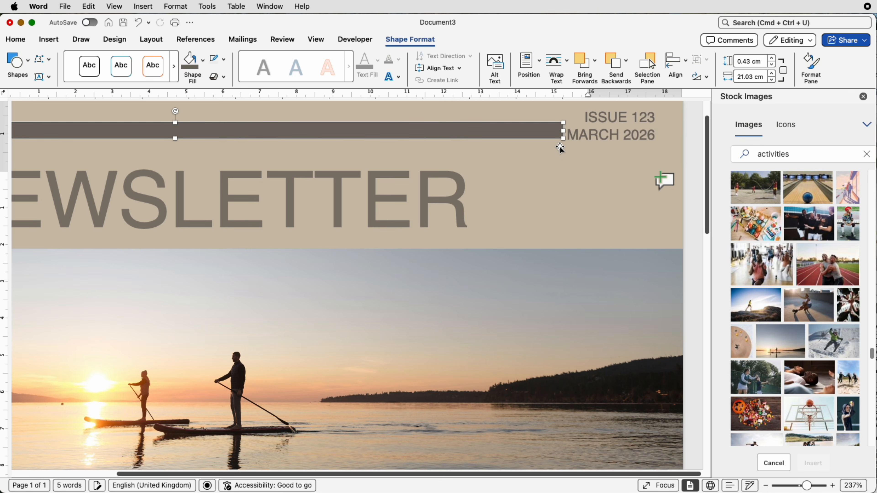
pyautogui.click(569, 150)
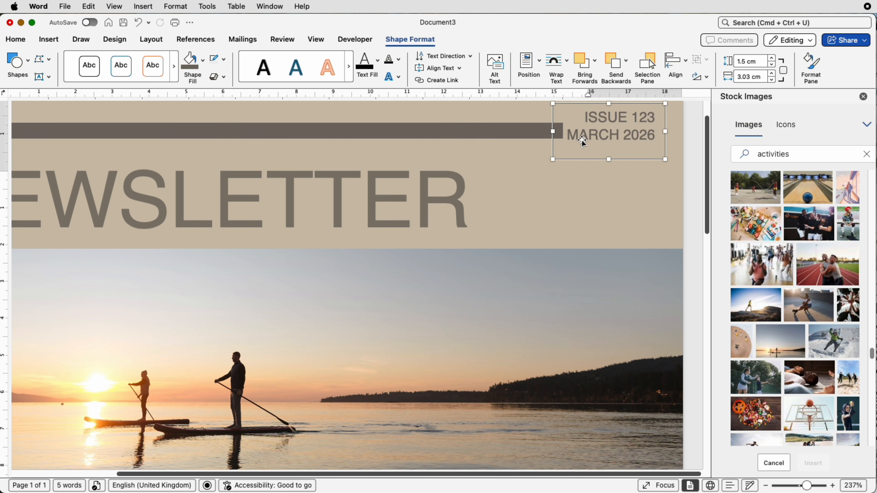
pyautogui.click(543, 137)
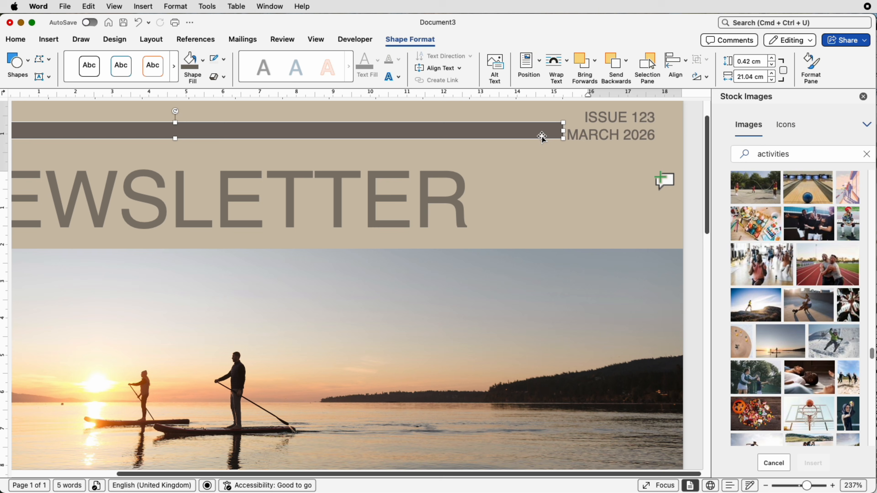
pyautogui.moveTo(543, 137); pyautogui.dragTo(543, 143)
pyautogui.click(546, 157)
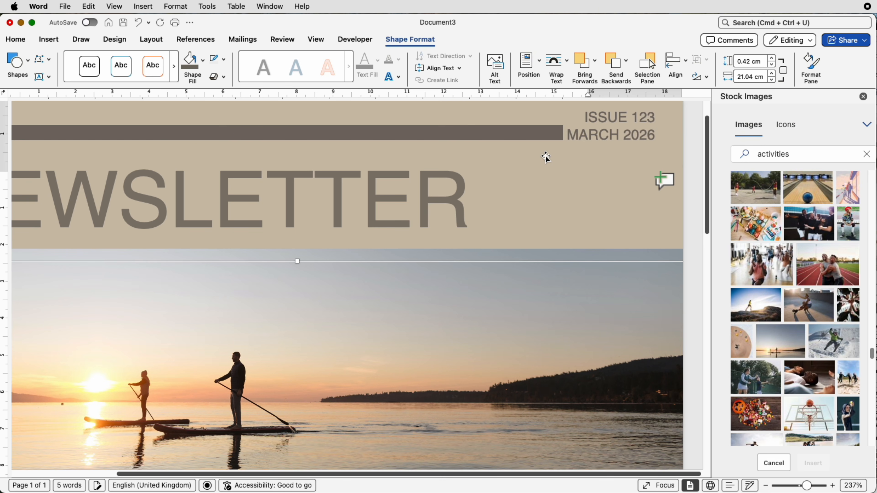
pyautogui.click(530, 134)
pyautogui.click(531, 158)
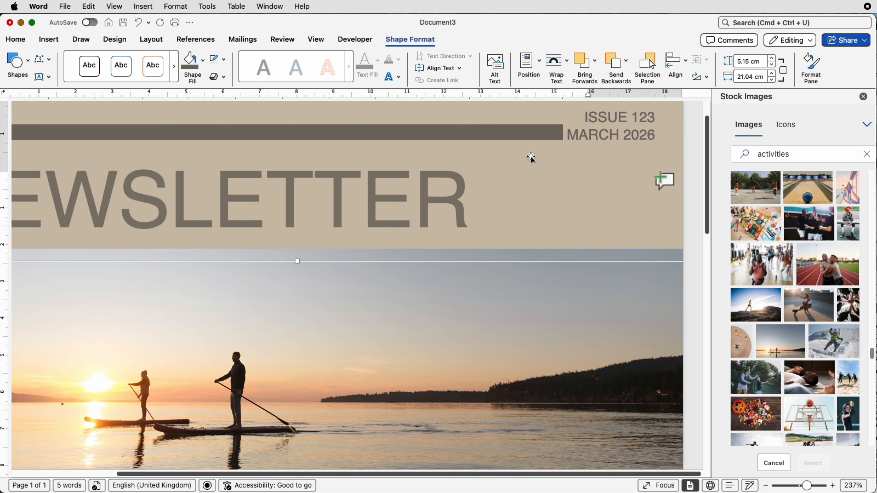
# - Move the accent bar left until its right end lines up with the final letter of NEWSLETTER
pyautogui.click(518, 132)
pyautogui.moveTo(518, 131); pyautogui.dragTo(483, 135)
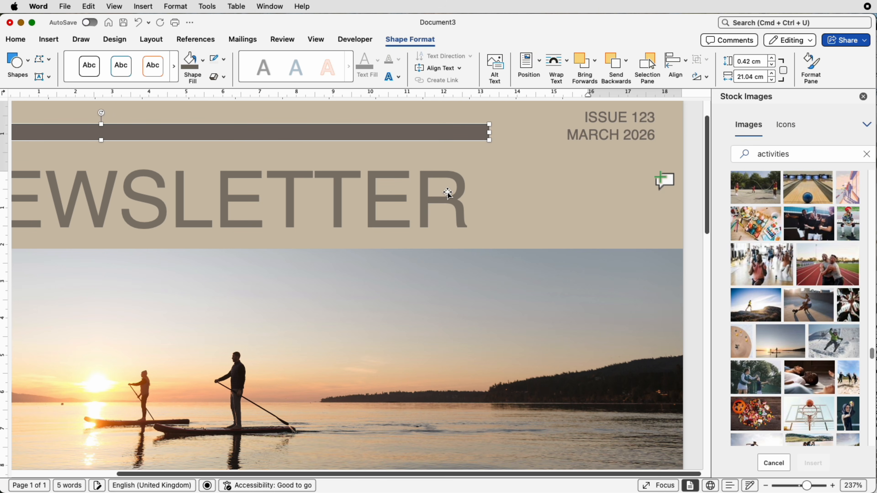
pyautogui.press('Left')
pyautogui.press('Left')
pyautogui.press('Left')
pyautogui.press('Left')
pyautogui.press('Left')
pyautogui.press('Left')
pyautogui.press('Left')
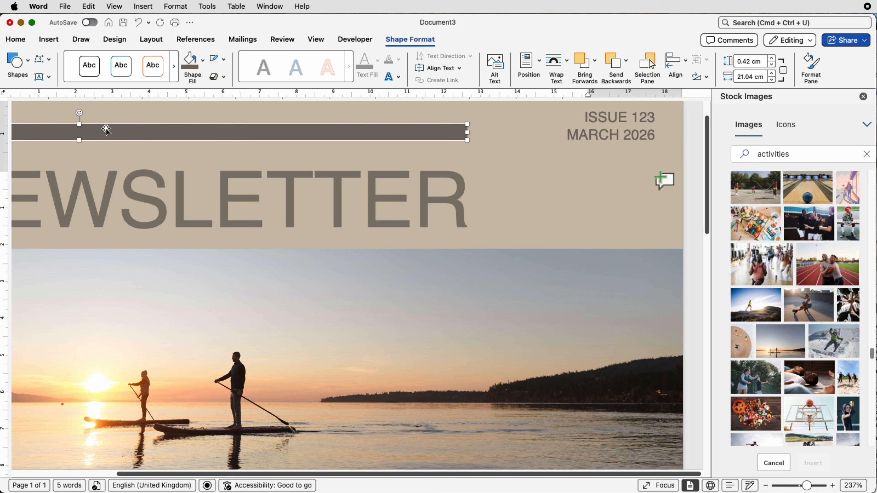
# - Duplicate the issue and date text box twice, placing one copy on the footer block and one on the sidebar
pyautogui.click(451, 141)
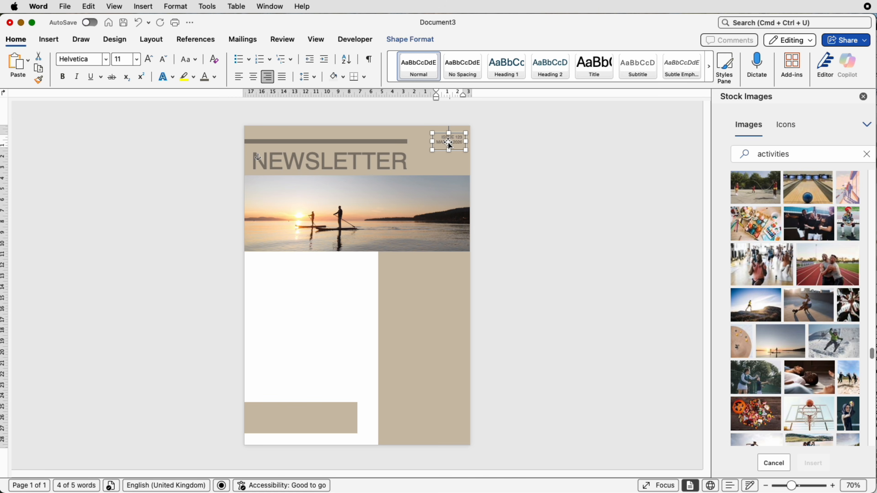
pyautogui.moveTo(449, 143); pyautogui.dragTo(287, 419)
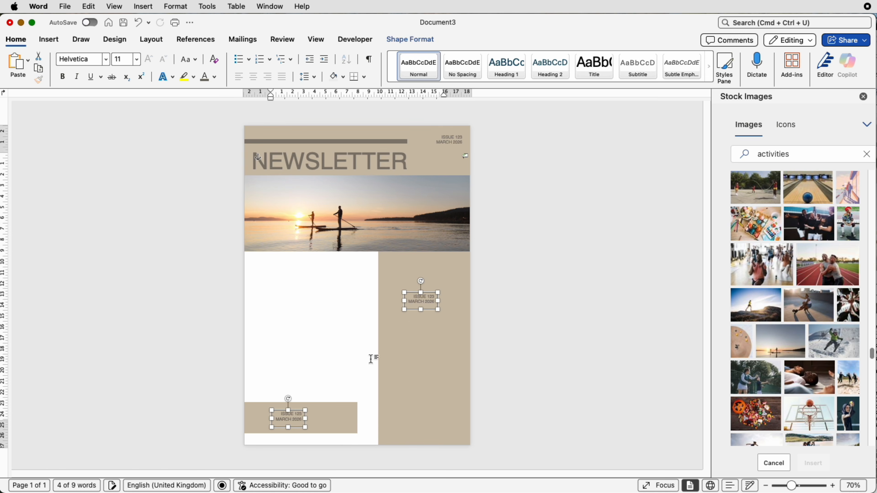
pyautogui.click(429, 327)
# - Copy the sidebar's issue text box into the white area below the photo and enlarge it to cover most of that area
pyautogui.click(429, 306)
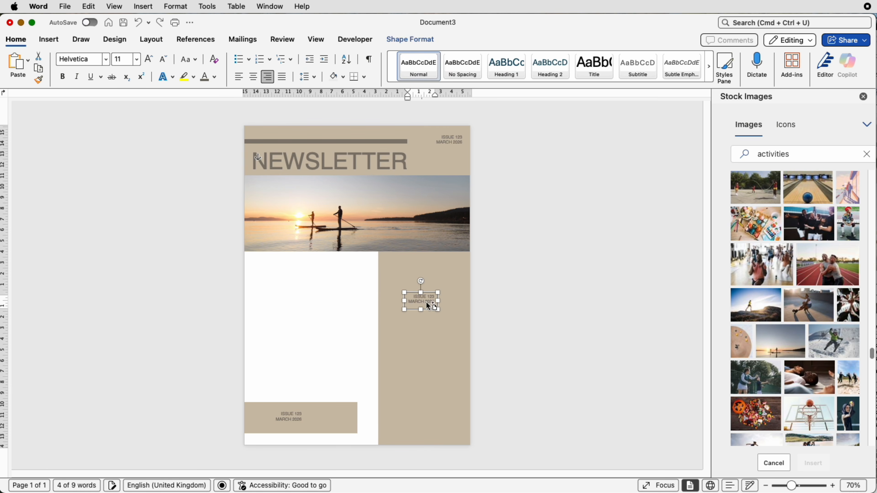
pyautogui.moveTo(428, 306); pyautogui.dragTo(371, 398)
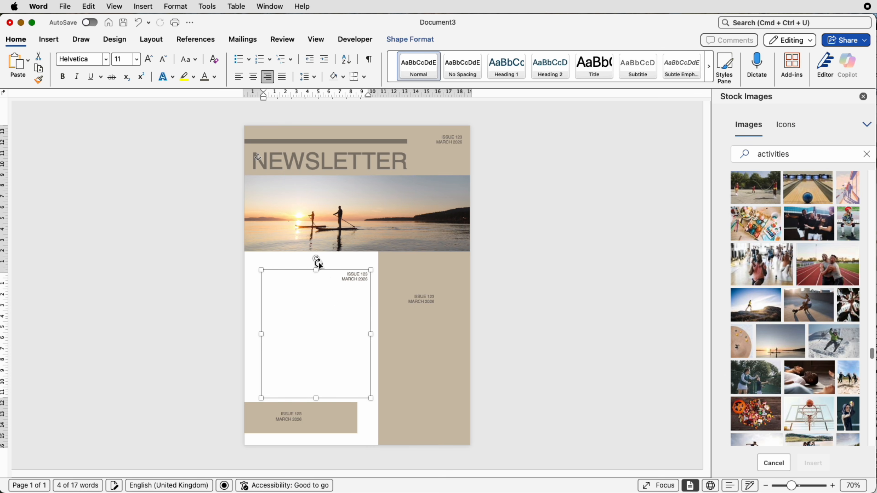
pyautogui.moveTo(317, 270); pyautogui.dragTo(316, 263)
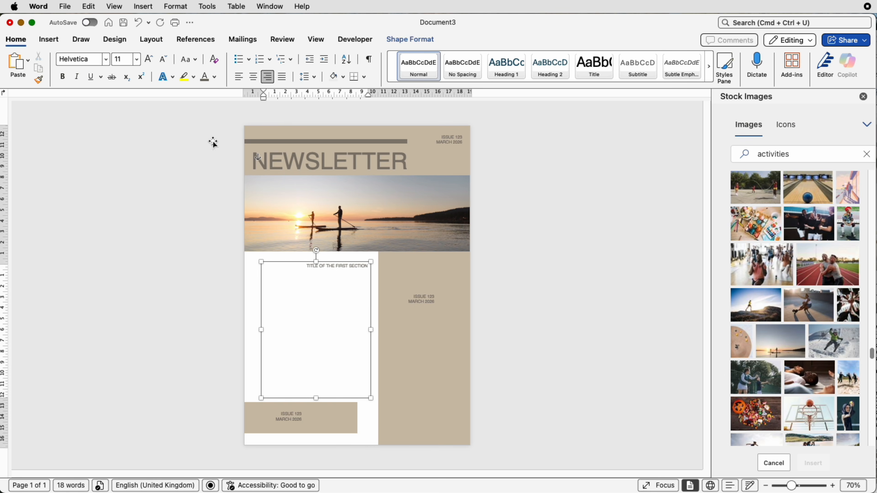
# - Head the large text box with a left-aligned TITLE OF THE FIRST SECTION and paste the prepared article text with its second heading below
pyautogui.click(238, 77)
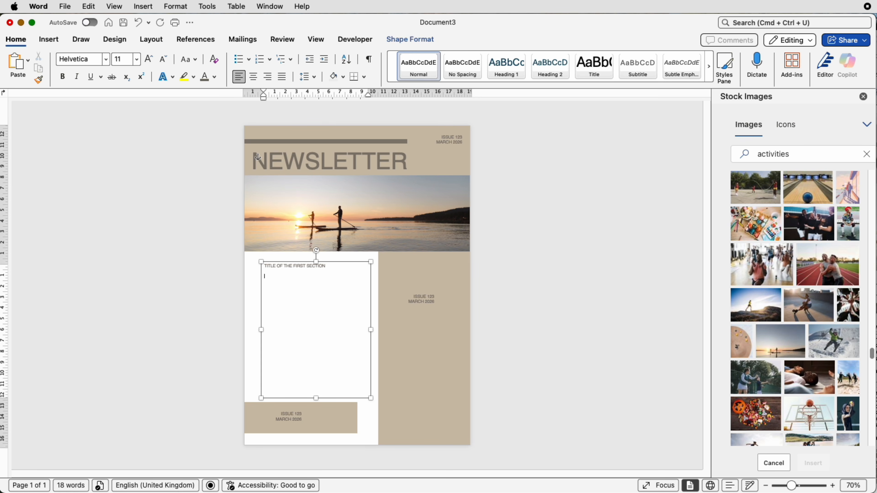
pyautogui.click(876, 346)
pyautogui.moveTo(826, 327); pyautogui.dragTo(827, 327)
pyautogui.moveTo(828, 327); pyautogui.dragTo(876, 375)
pyautogui.press('super+c')
pyautogui.click(278, 279)
pyautogui.press('super+v')
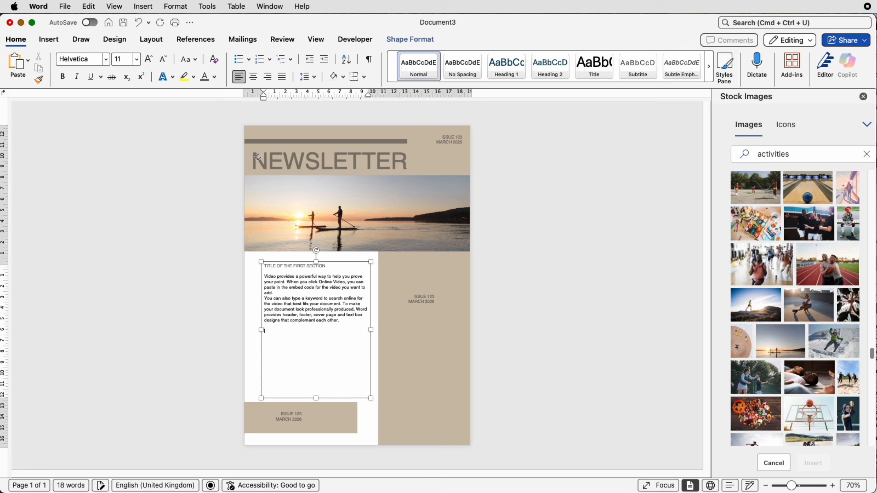
pyautogui.press('super+v')
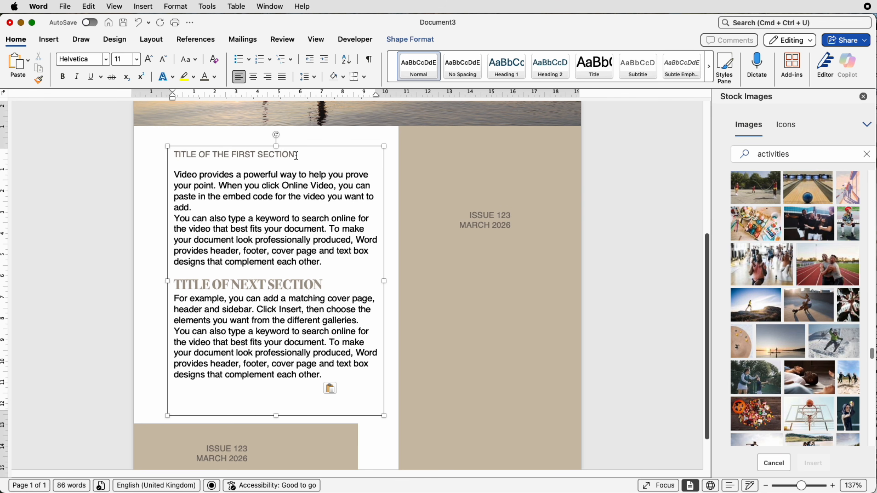
# - Format TITLE OF THE FIRST SECTION in bold Bodoni 72 at 24 pt
pyautogui.moveTo(296, 156); pyautogui.dragTo(174, 155)
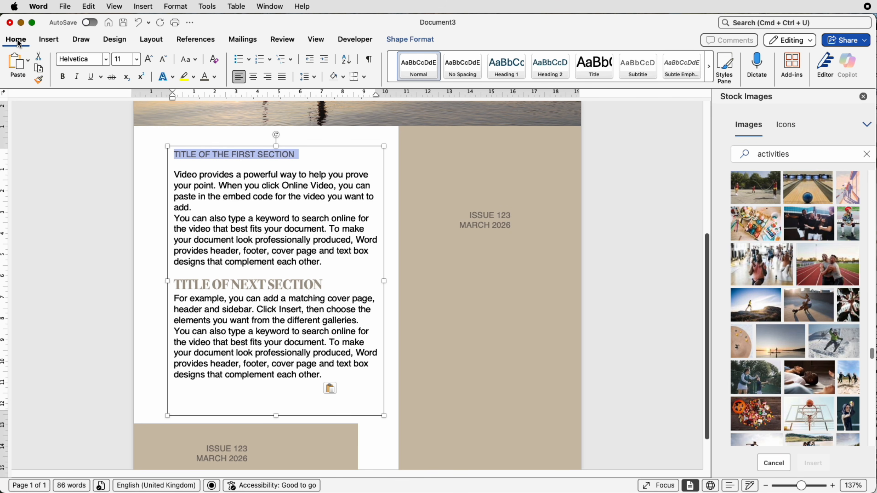
pyautogui.click(106, 59)
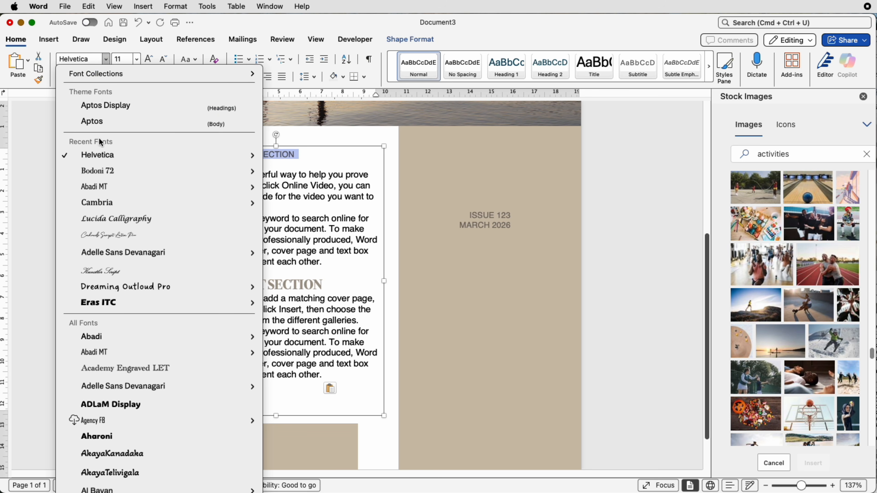
pyautogui.click(95, 171)
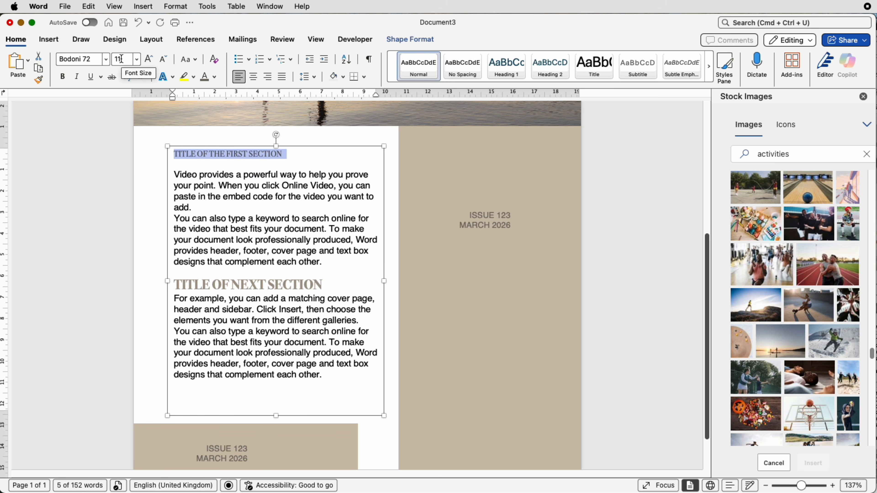
pyautogui.click(146, 61)
pyautogui.click(149, 61)
pyautogui.click(148, 61)
pyautogui.click(148, 61)
pyautogui.click(148, 61)
pyautogui.click(148, 61)
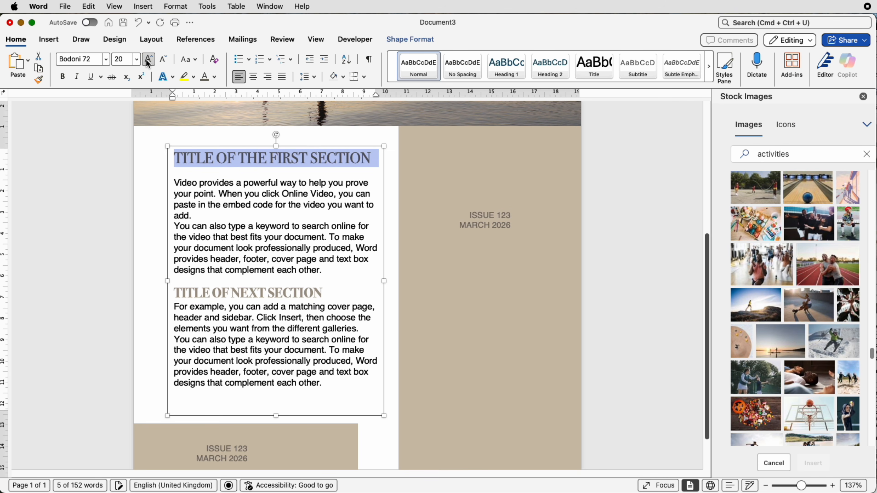
pyautogui.click(147, 61)
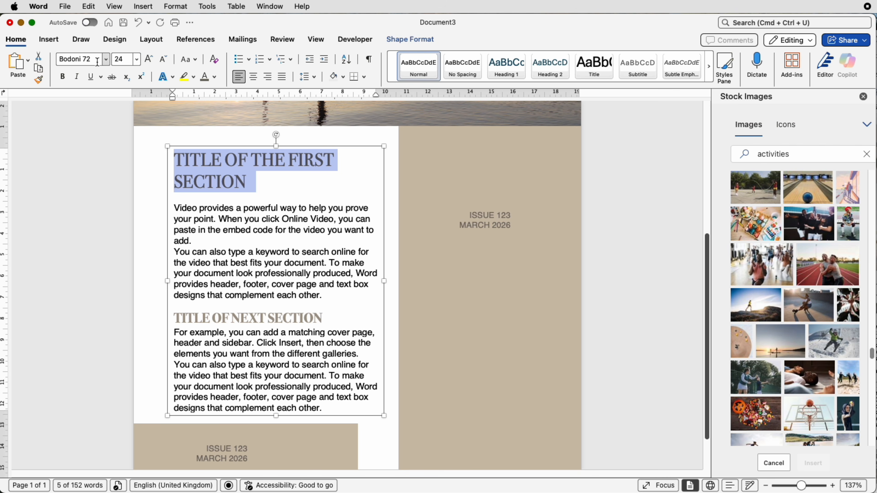
pyautogui.click(64, 76)
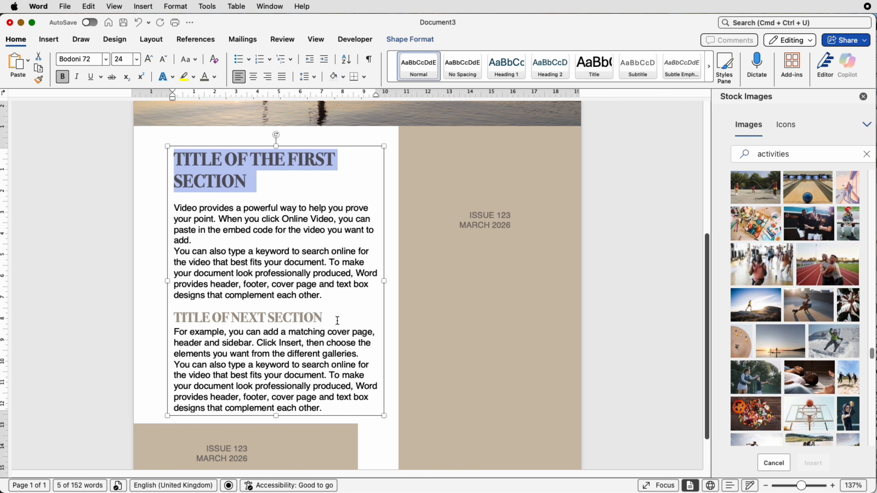
pyautogui.moveTo(338, 321); pyautogui.dragTo(195, 316)
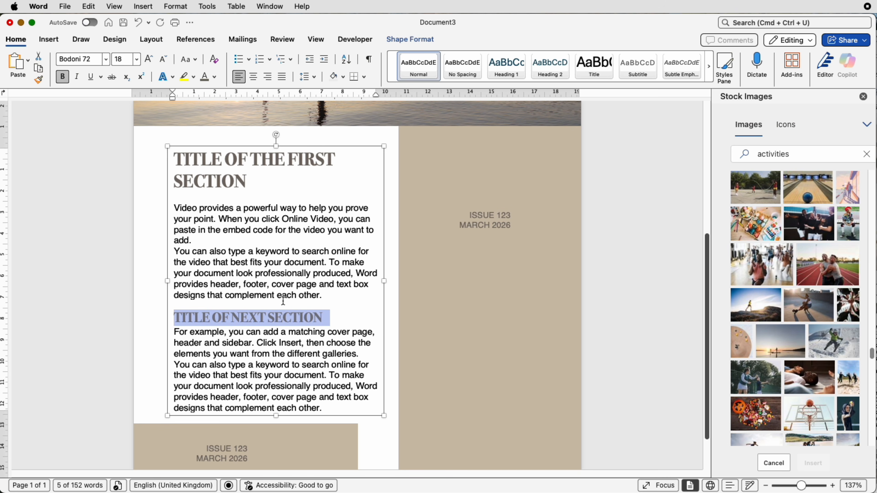
pyautogui.click(302, 325)
# - Extend the article text box slightly at its lower and left edges, and shift it up and left within the white area
pyautogui.moveTo(276, 416); pyautogui.dragTo(276, 419)
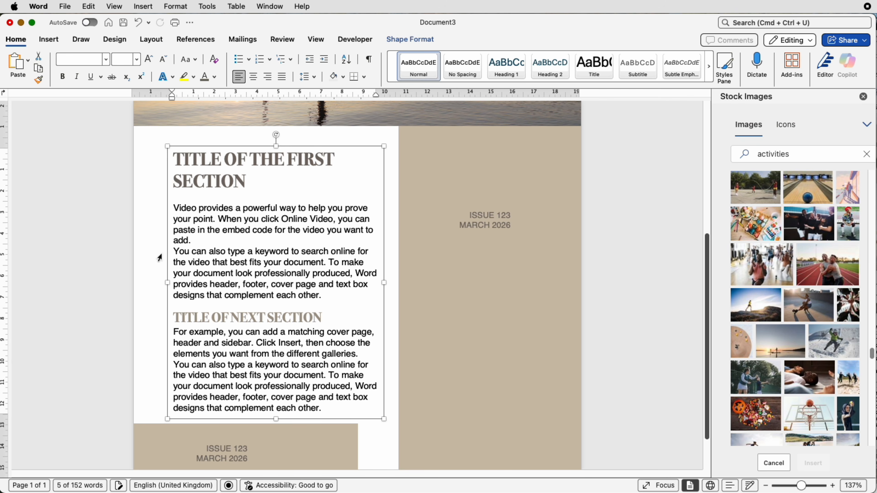
pyautogui.moveTo(167, 284); pyautogui.dragTo(159, 284)
pyautogui.moveTo(254, 266); pyautogui.dragTo(247, 258)
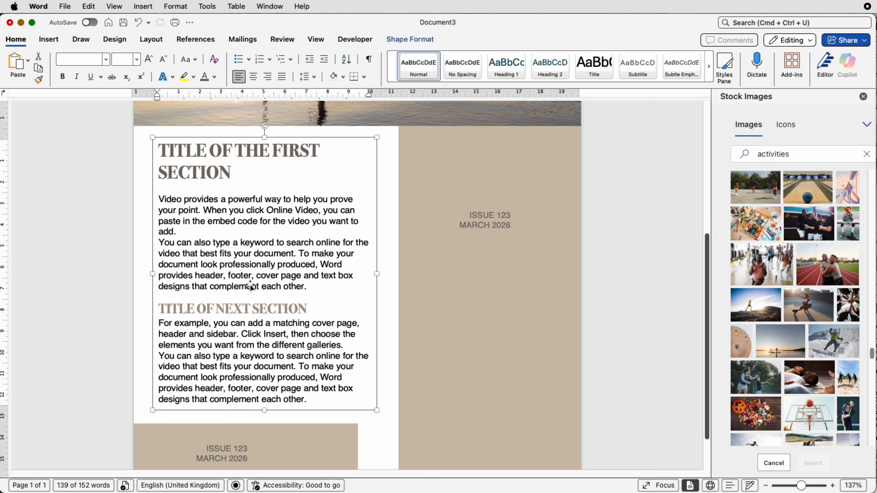
# - Enlarge the issue text box on the sidebar into a tall box extending down and toward the page's right edge
pyautogui.click(493, 224)
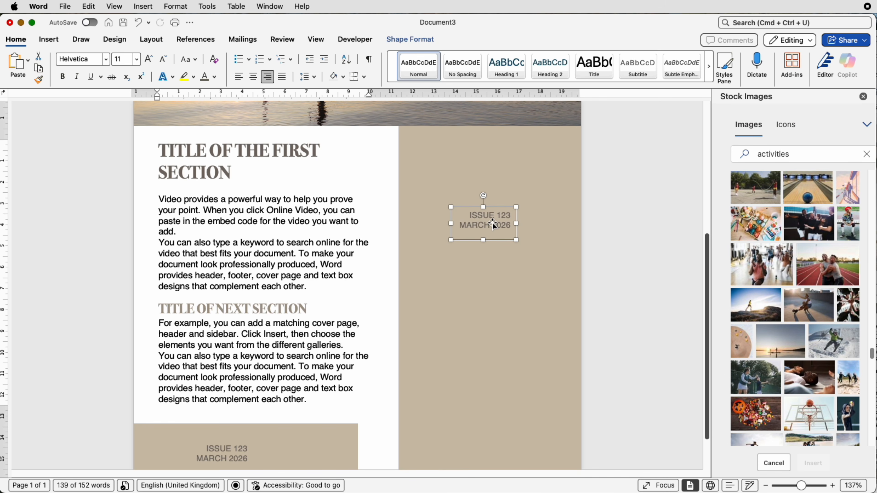
pyautogui.click(323, 241)
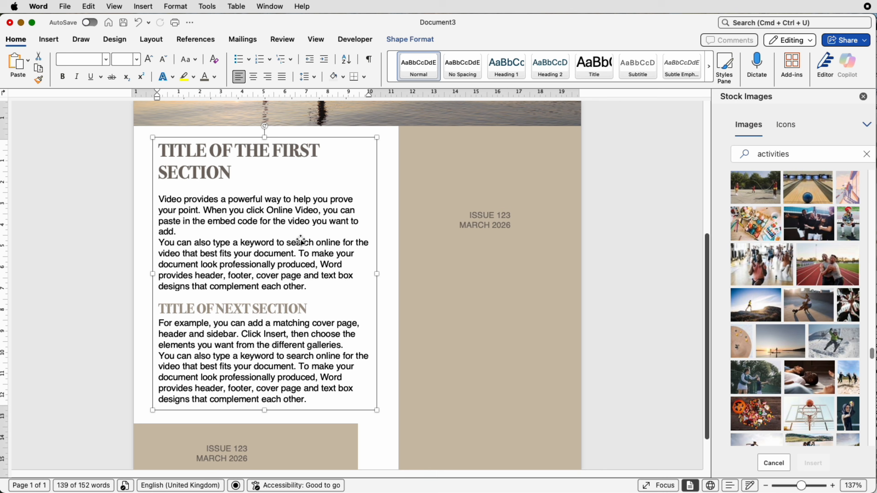
pyautogui.click(484, 221)
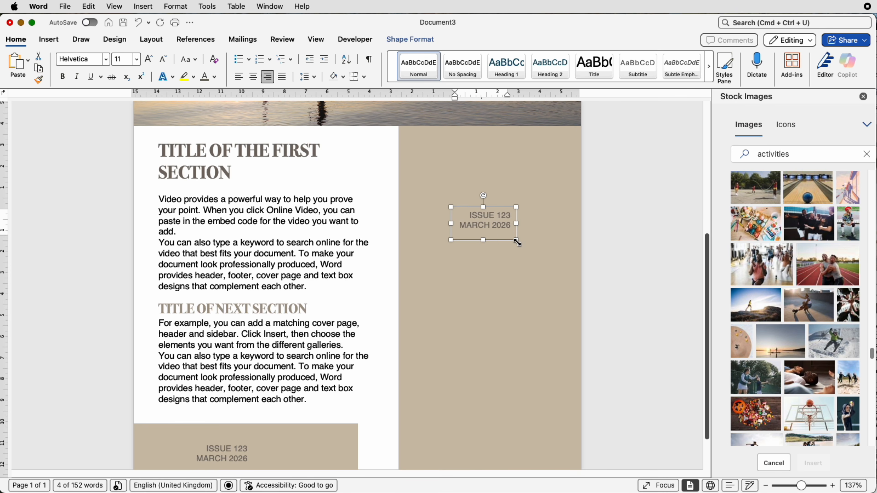
pyautogui.moveTo(517, 250); pyautogui.dragTo(565, 424)
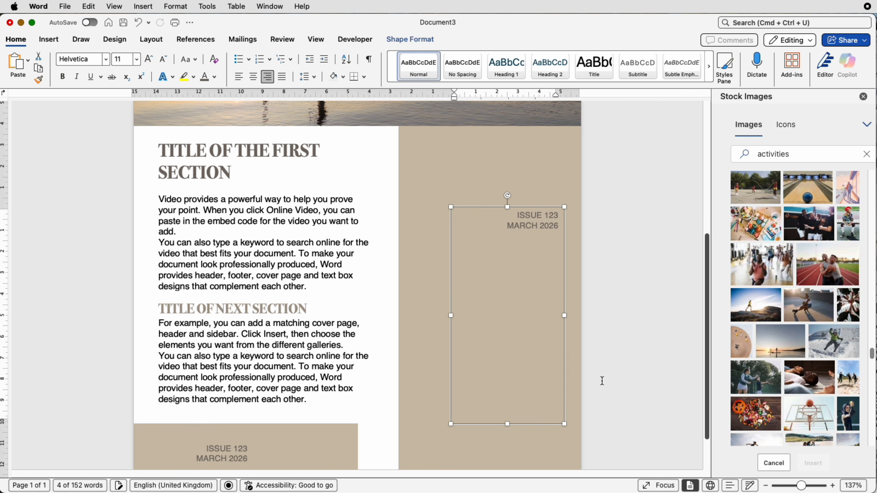
# - Paste the prepared article headed TITLE OF FIRST SECTION into the sidebar text box, and enlarge and move the box up to fit the sidebar
pyautogui.press('super+v')
pyautogui.moveTo(451, 424); pyautogui.dragTo(492, 410)
pyautogui.moveTo(483, 366); pyautogui.dragTo(483, 344)
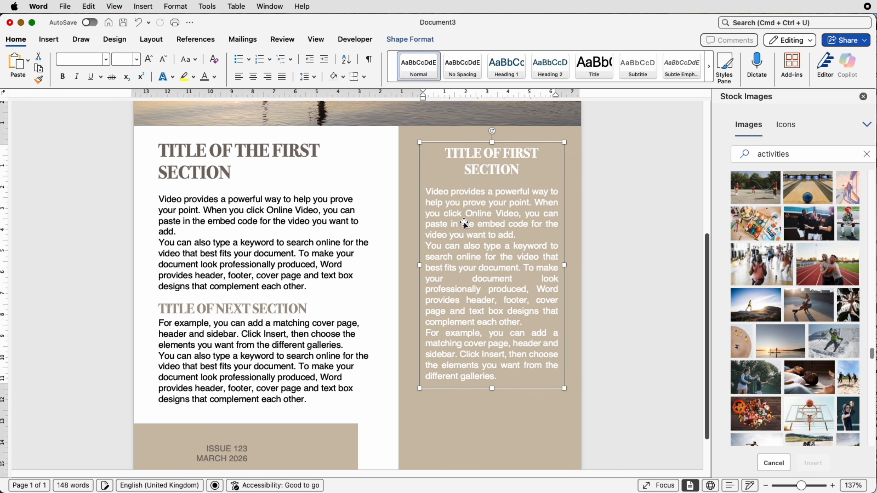
pyautogui.click(477, 169)
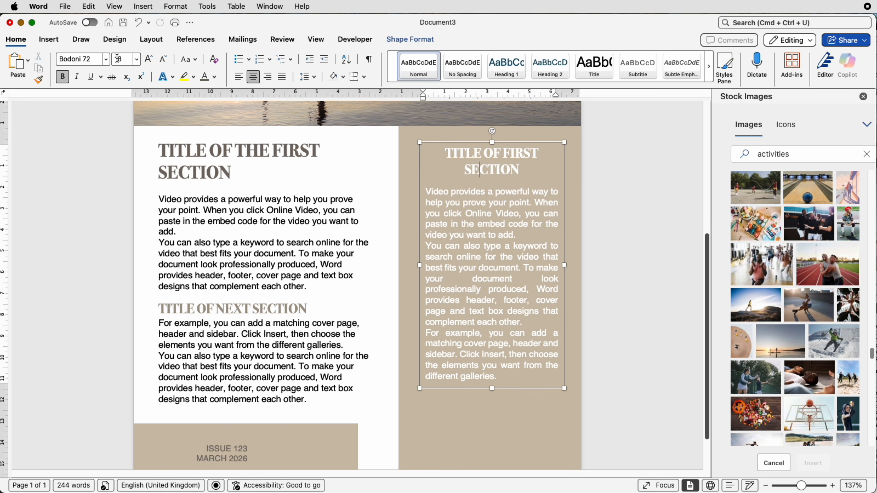
pyautogui.click(448, 234)
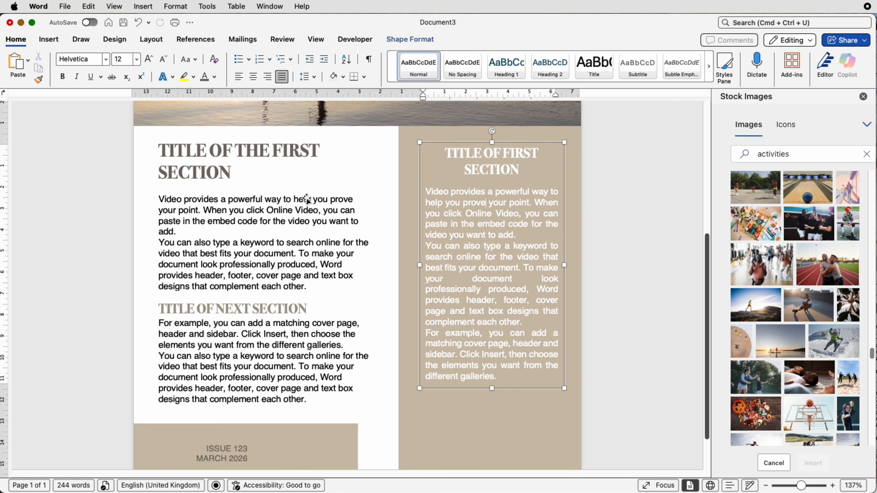
# - Align the top edges of the article text box and the sidebar text box
pyautogui.keyDown('shift'); pyautogui.click(311, 209); pyautogui.keyUp('shift')
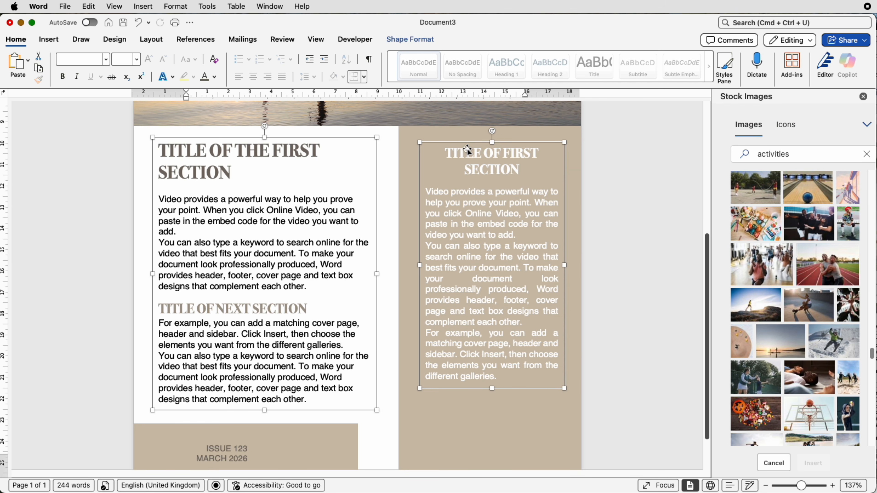
pyautogui.click(422, 40)
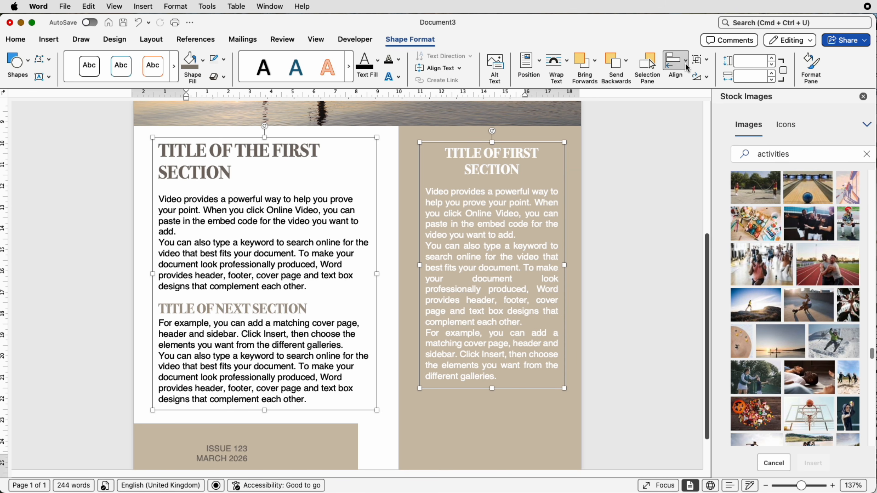
pyautogui.click(687, 67)
pyautogui.click(687, 148)
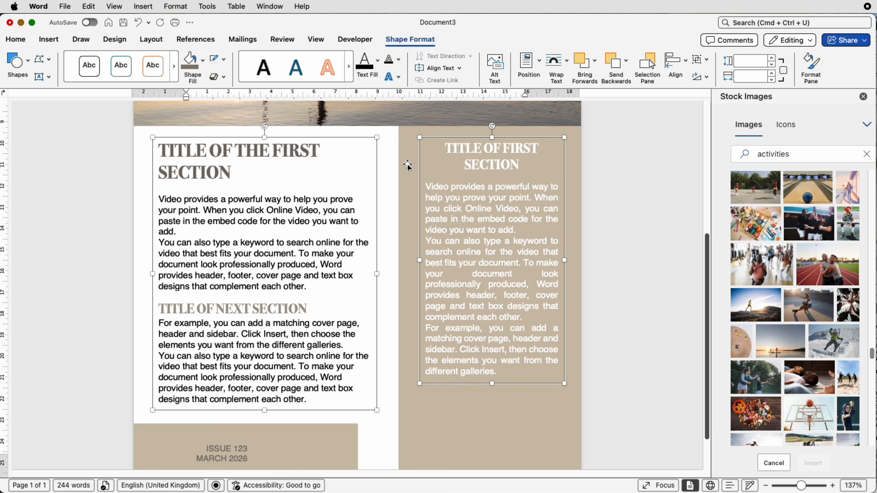
# - Move the article text box toward the sidebar and nudge it left back into the white area
pyautogui.click(418, 166)
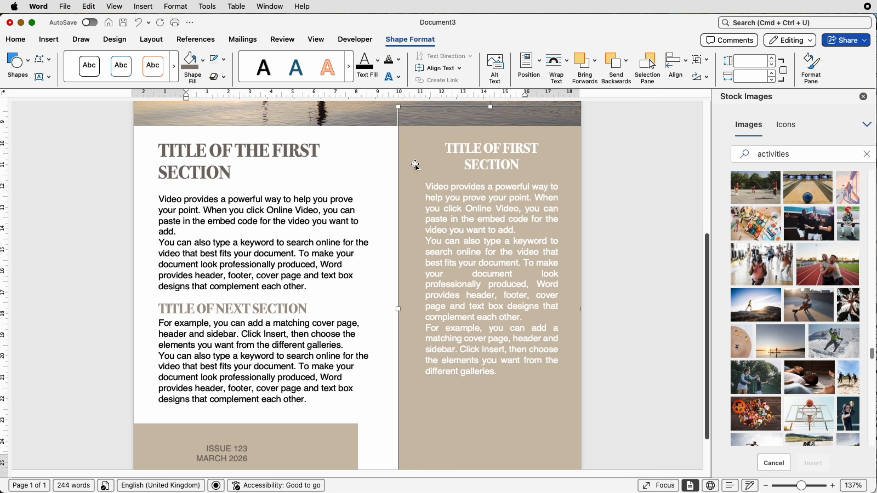
pyautogui.click(477, 165)
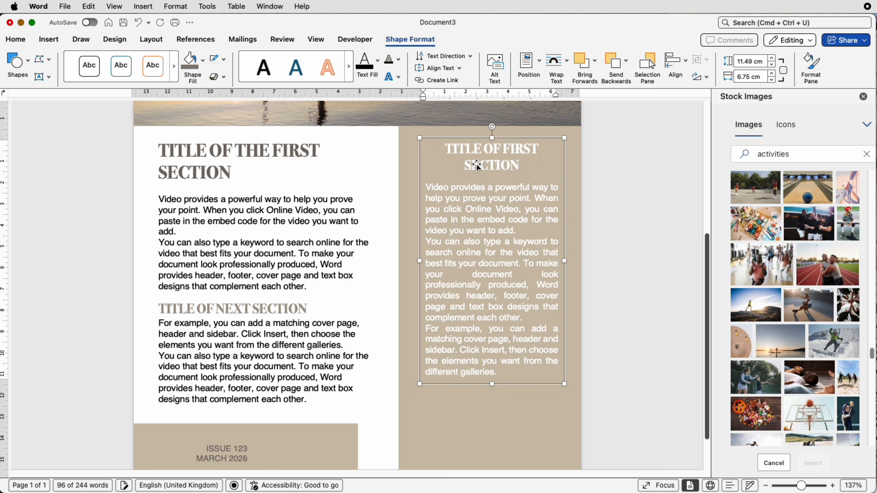
pyautogui.moveTo(477, 166); pyautogui.dragTo(411, 202)
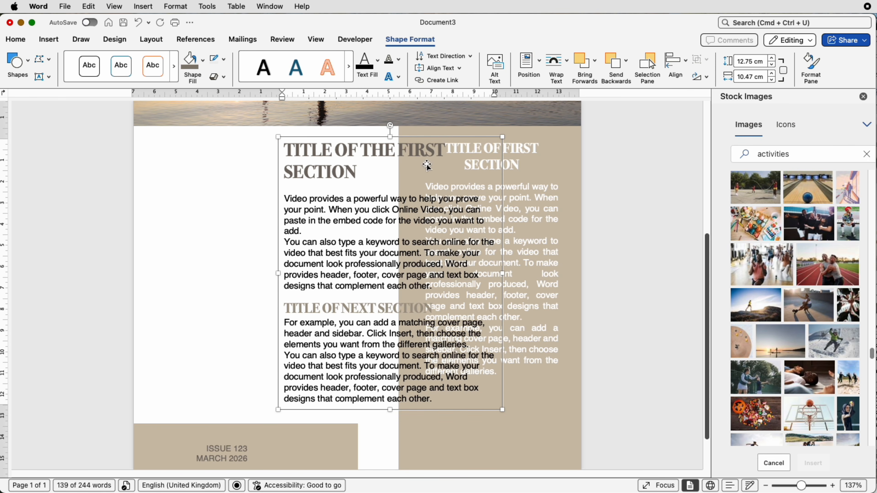
pyautogui.press('Left')
pyautogui.press('Left')
pyautogui.press('Left')
pyautogui.press('Left')
pyautogui.press('Left')
pyautogui.press('Left')
pyautogui.press('Left')
pyautogui.press('Left')
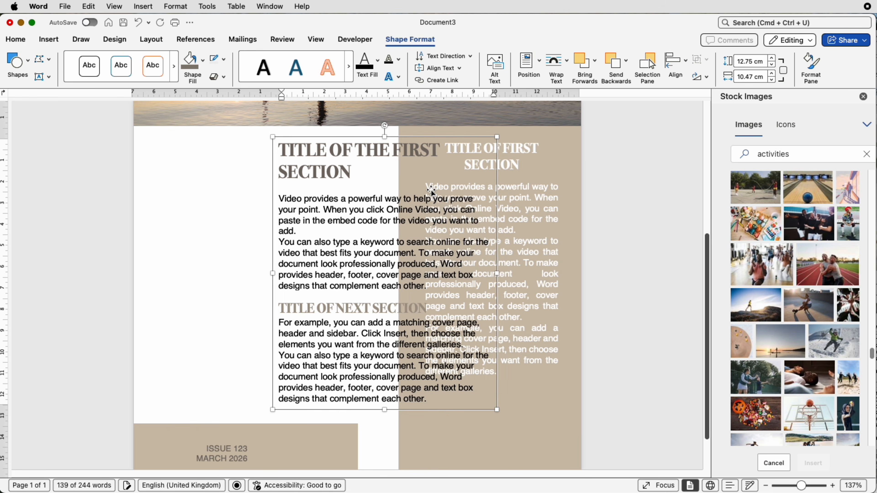
pyautogui.press('Left')
pyautogui.press('Left')
pyautogui.press('Left')
pyautogui.press('Left')
pyautogui.press('Left')
pyautogui.press('Left')
pyautogui.press('Left')
pyautogui.press('Left')
pyautogui.press('Left')
pyautogui.press('Left')
pyautogui.press('Left')
pyautogui.press('Left')
pyautogui.press('Left')
pyautogui.press('Left')
pyautogui.press('Left')
pyautogui.press('Left')
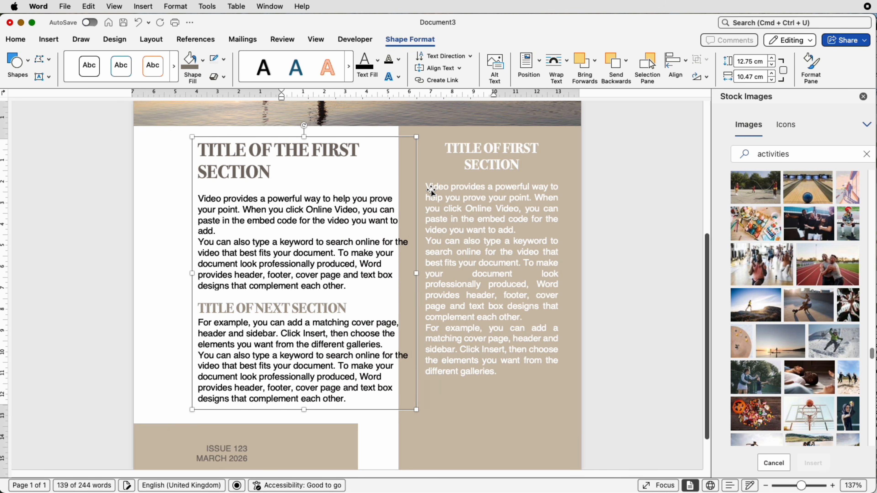
pyautogui.press('Left')
pyautogui.press('Left')
pyautogui.press('Left')
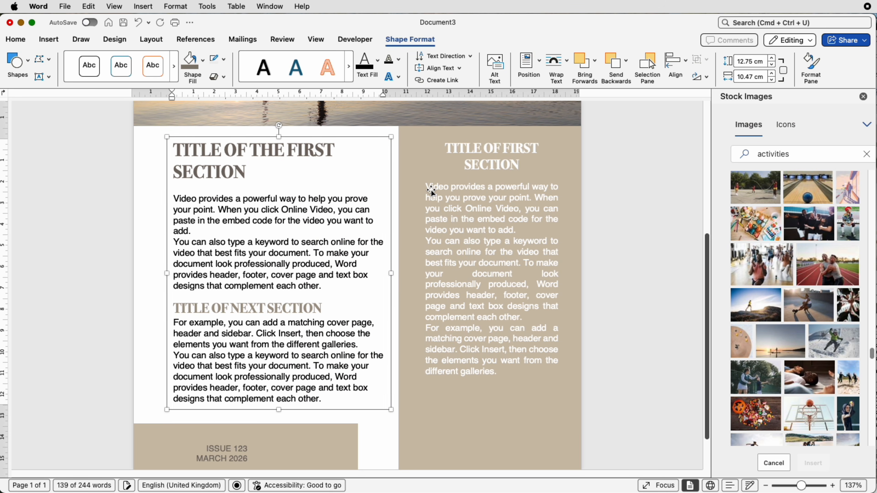
pyautogui.press('Left')
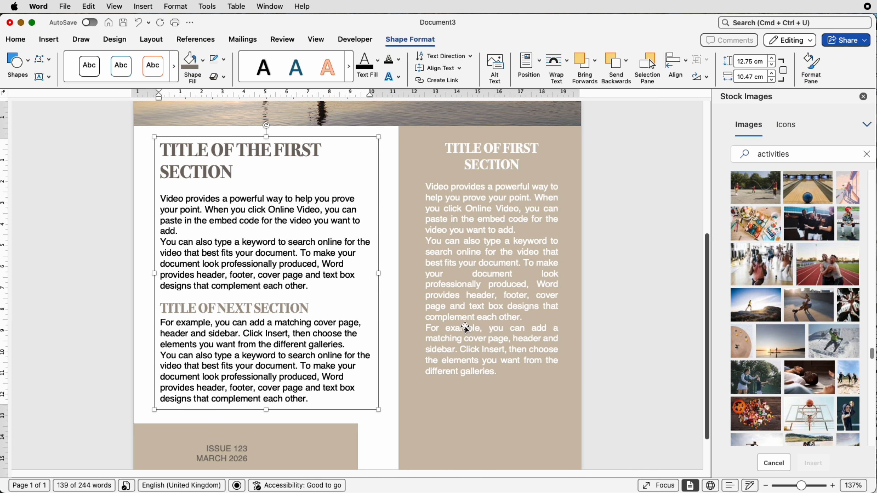
# - Insert the stock photo of the puppy running in snow and set its text wrapping to In Front of Text
pyautogui.click(441, 431)
pyautogui.scroll(-3, 464, 416)
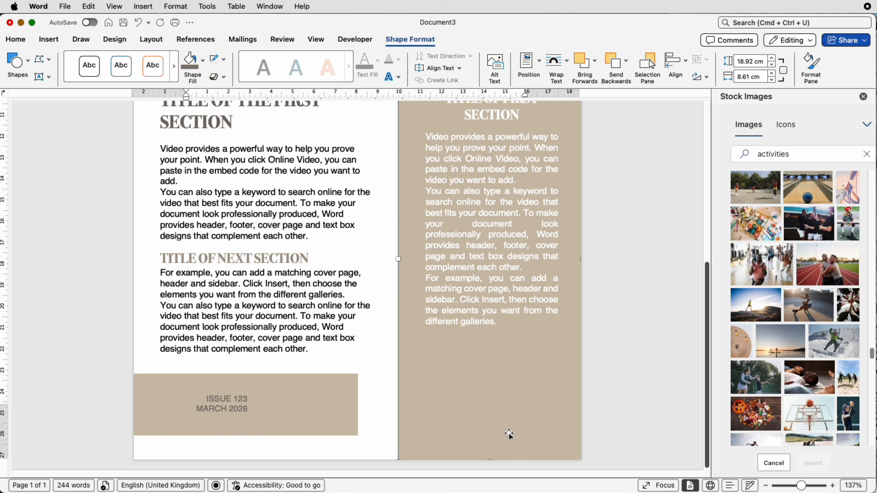
pyautogui.click(789, 152)
pyautogui.scroll(-10, 871, 354)
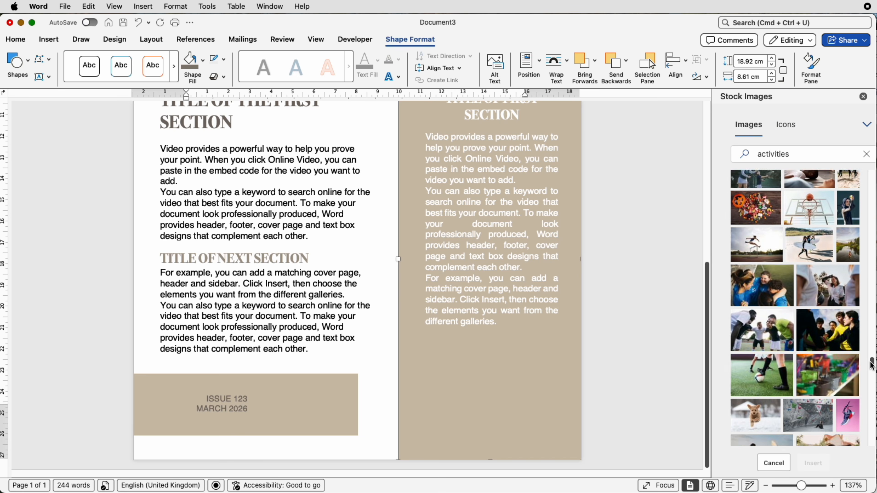
pyautogui.click(771, 360)
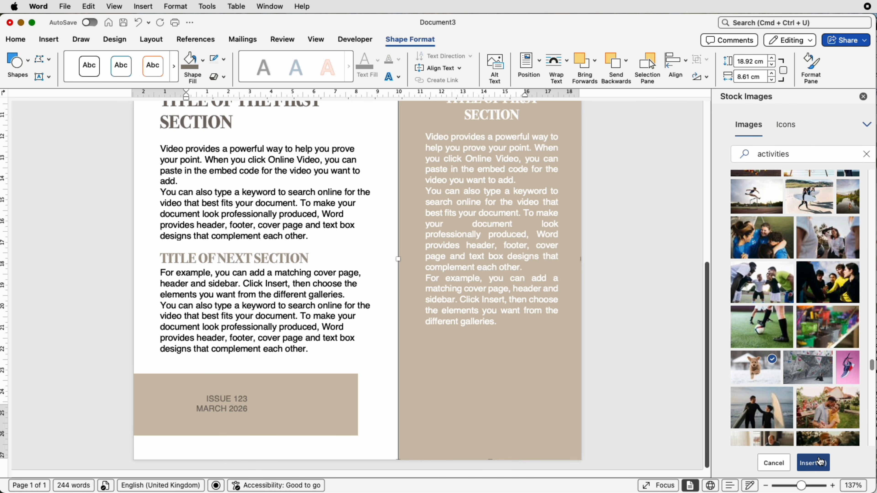
pyautogui.click(813, 463)
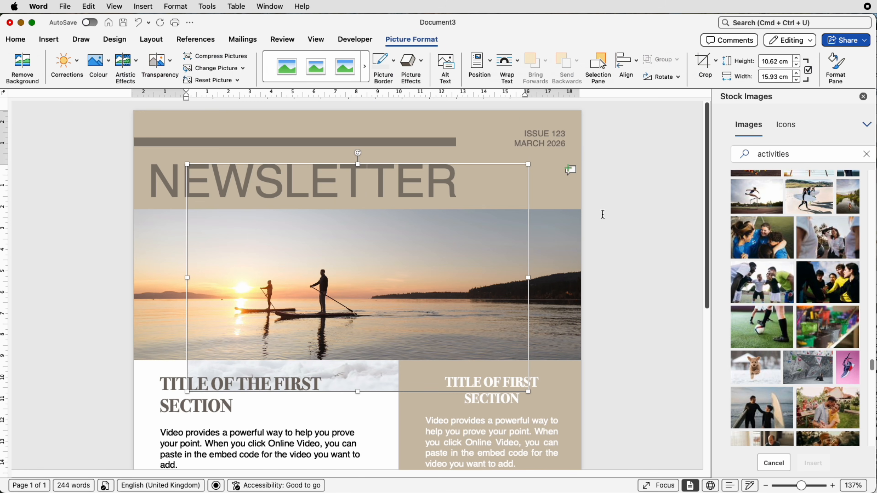
pyautogui.click(518, 63)
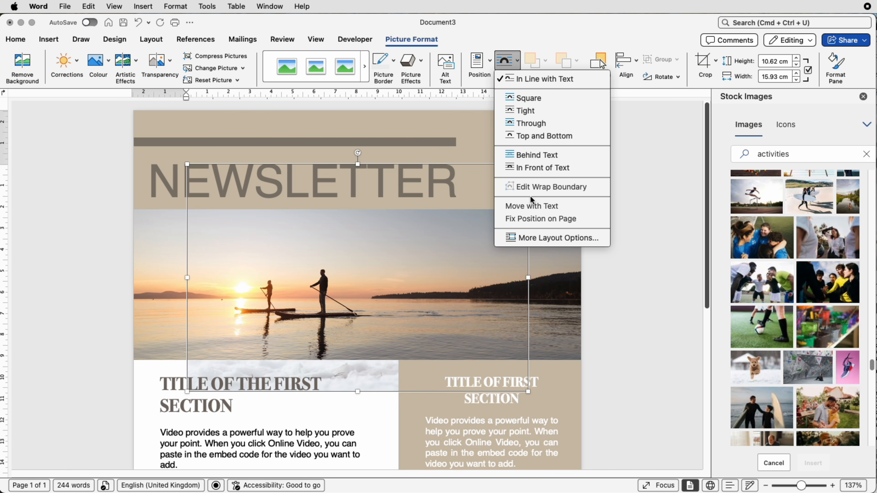
pyautogui.click(536, 169)
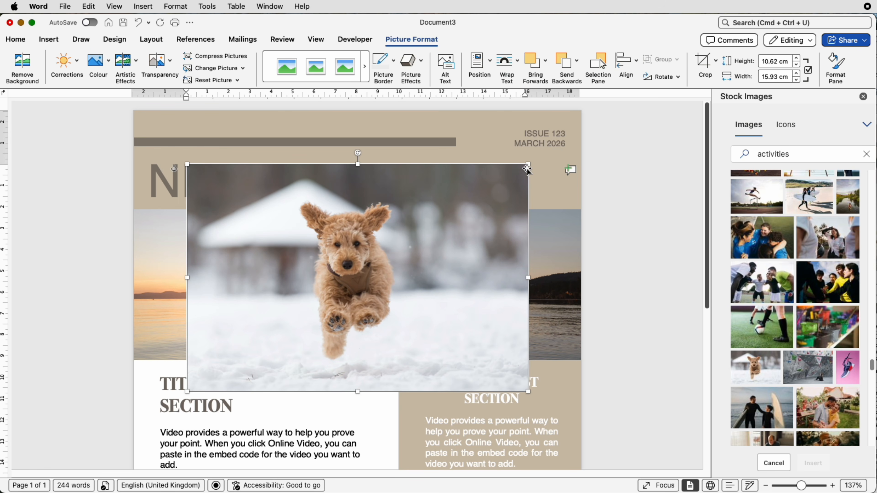
# - Scale the puppy photo to about 5.71 by 8.57 cm and fit it across the sidebar's full width at the page bottom
pyautogui.moveTo(529, 166); pyautogui.dragTo(599, 458)
pyautogui.scroll(-8, 604, 412)
pyautogui.moveTo(550, 215); pyautogui.dragTo(502, 428)
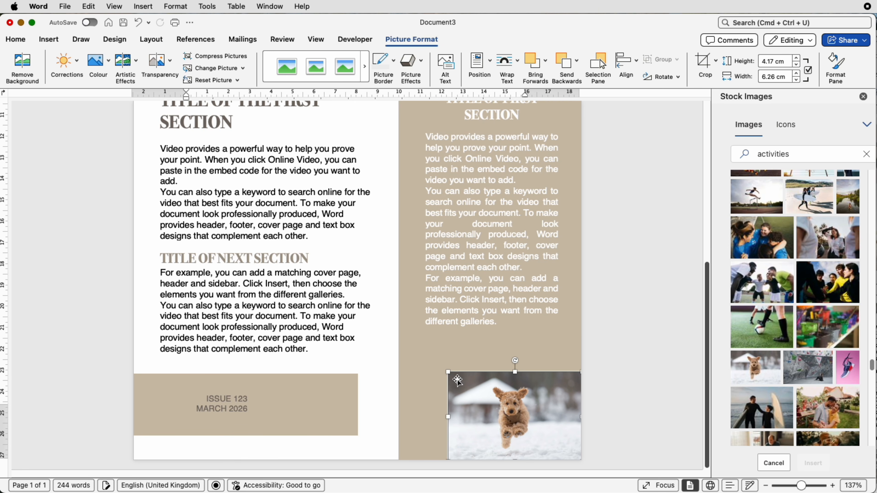
pyautogui.moveTo(446, 369); pyautogui.dragTo(401, 340)
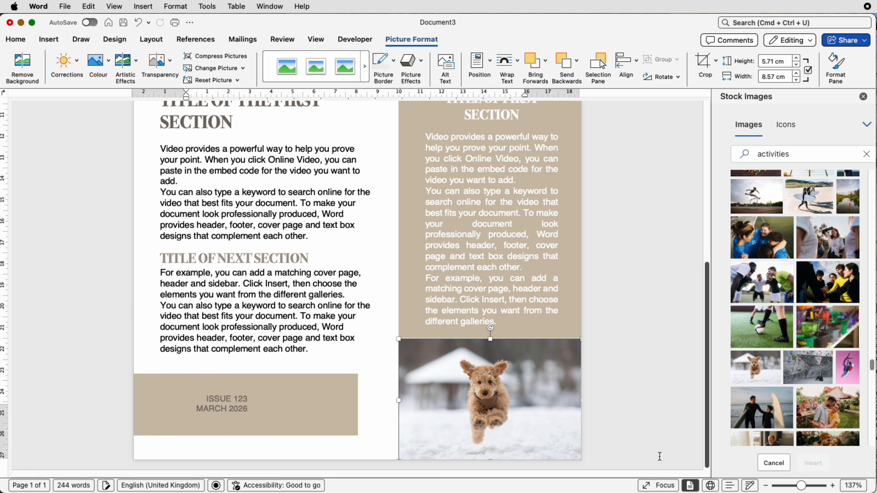
pyautogui.click(601, 346)
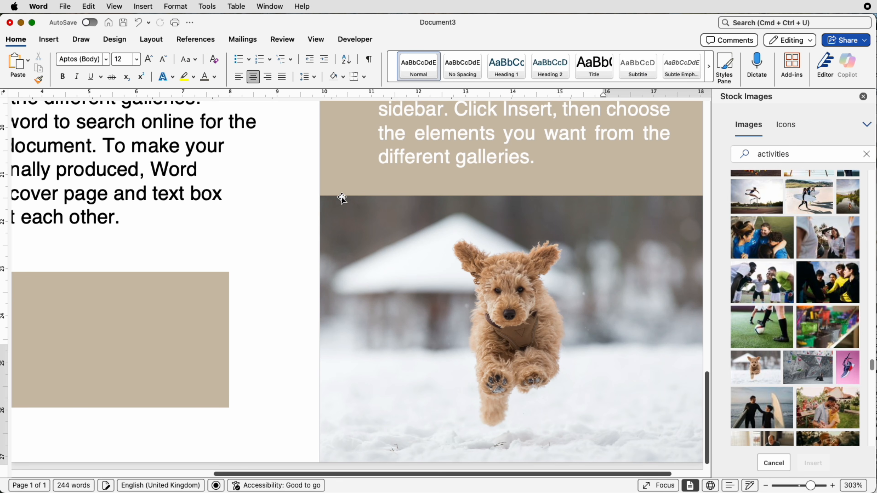
pyautogui.click(336, 220)
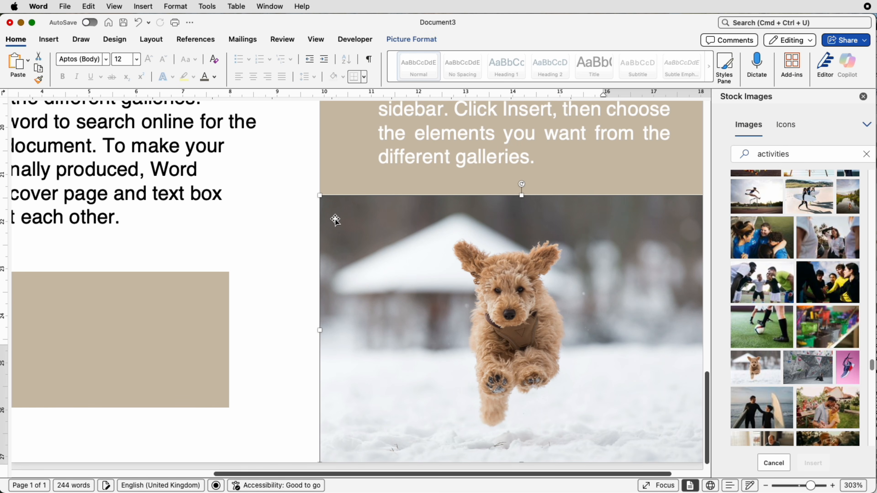
pyautogui.click(300, 220)
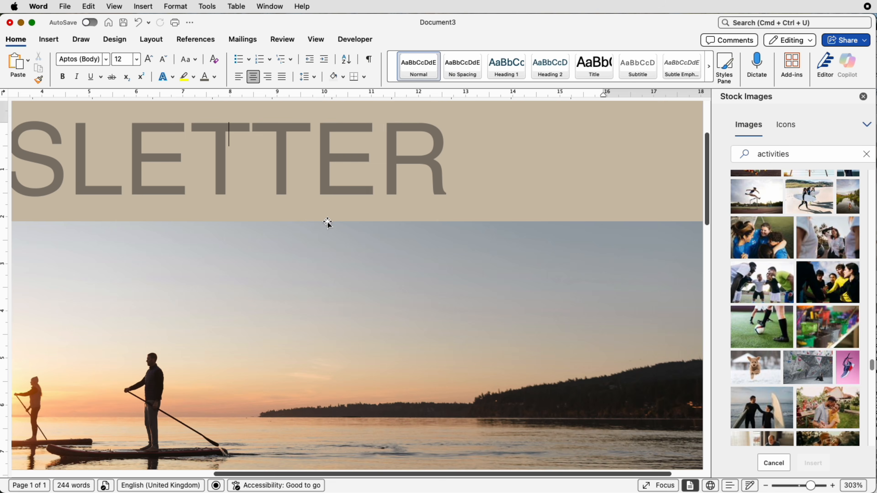
# - Widen the footer's issue text box, replace its text with the contact e-mail from the other newsletter, and duplicate the box for the remaining contact details
pyautogui.moveTo(709, 223); pyautogui.dragTo(418, 475)
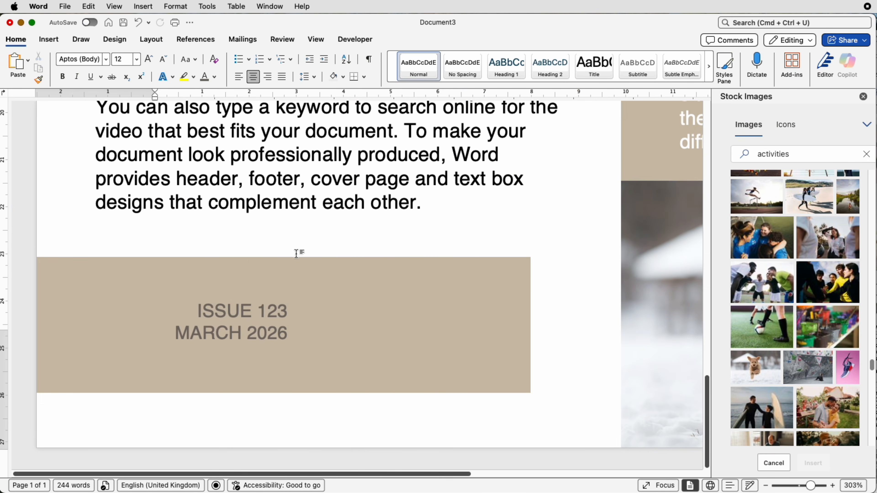
pyautogui.click(254, 333)
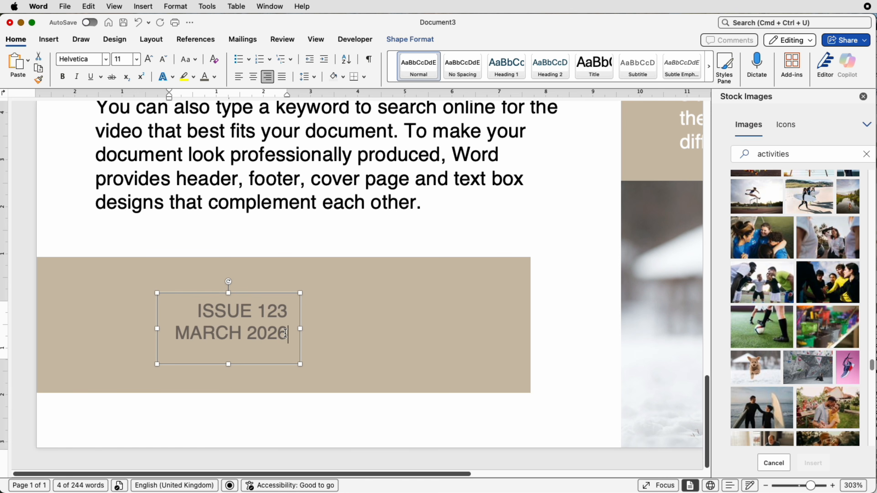
pyautogui.moveTo(300, 329); pyautogui.dragTo(259, 314)
pyautogui.click(329, 334)
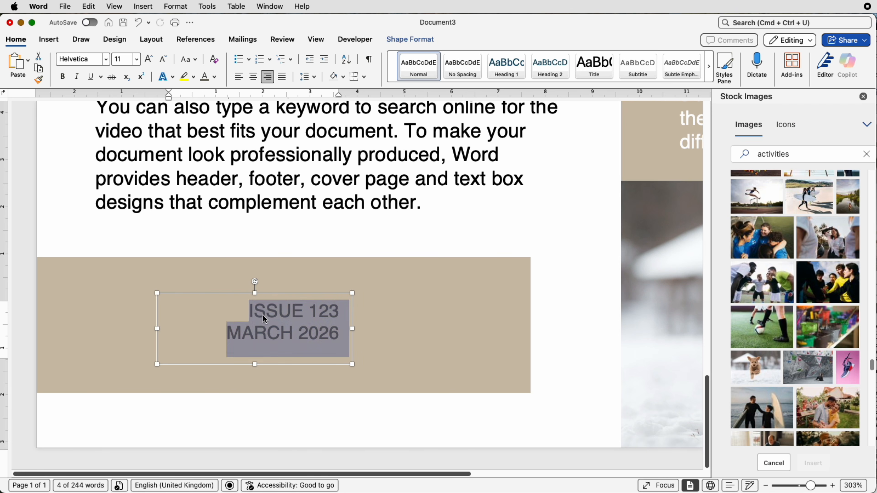
pyautogui.press('BackSpace')
pyautogui.press('super+grave')
pyautogui.tripleClick(856, 461)
pyautogui.press('super+c')
pyautogui.press('super+grave')
pyautogui.press('super+v')
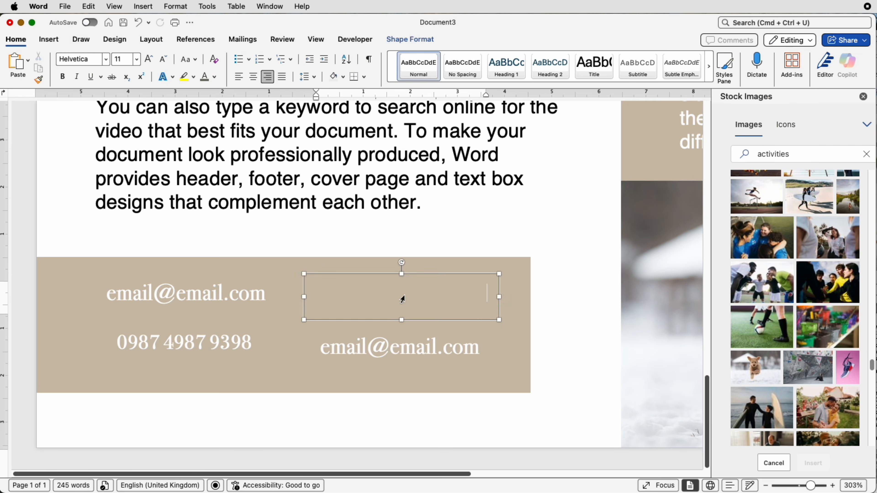
pyautogui.click(384, 350)
pyautogui.tripleClick(384, 351)
pyautogui.press('BackSpace')
pyautogui.press('super+grave')
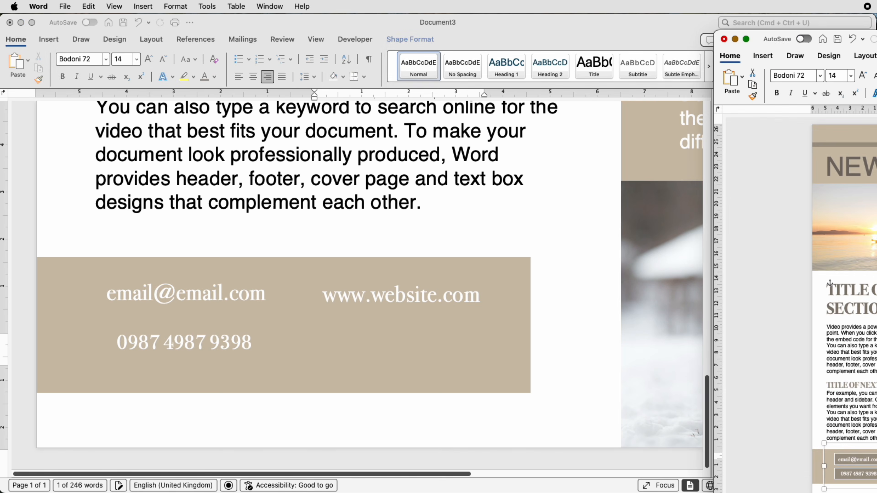
pyautogui.press('super+c')
pyautogui.click(402, 346)
pyautogui.press('super+v')
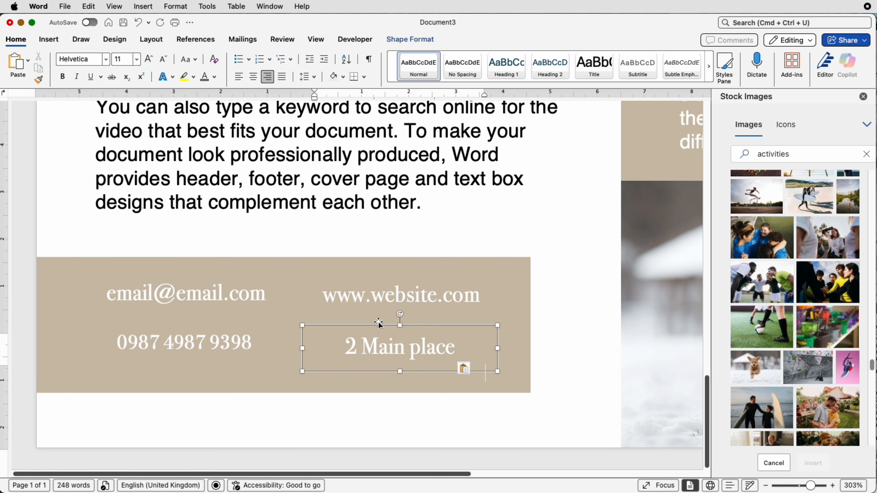
# - Set the top internal margin of the footer's website text box to 0.2 cm
pyautogui.click(379, 295)
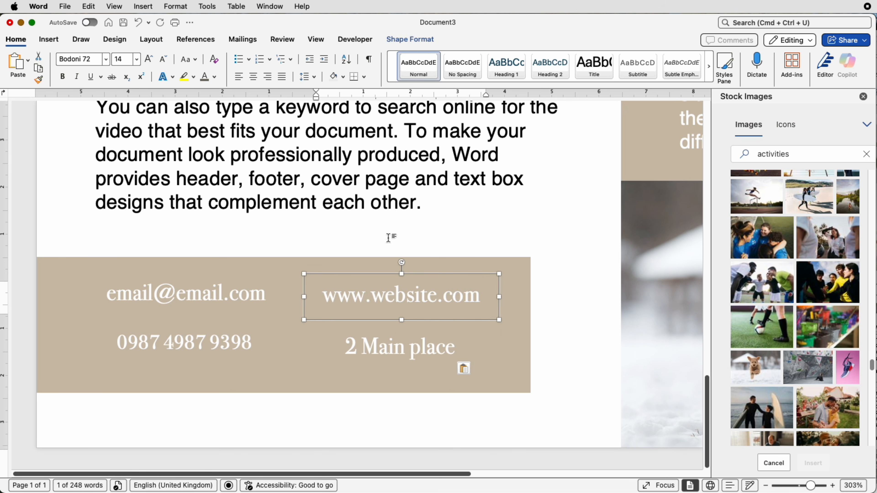
pyautogui.click(417, 39)
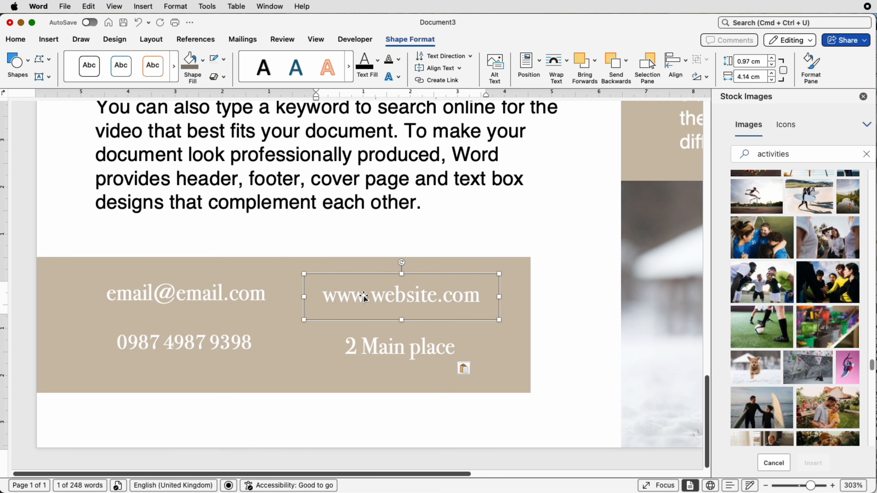
pyautogui.click(811, 70)
pyautogui.click(815, 119)
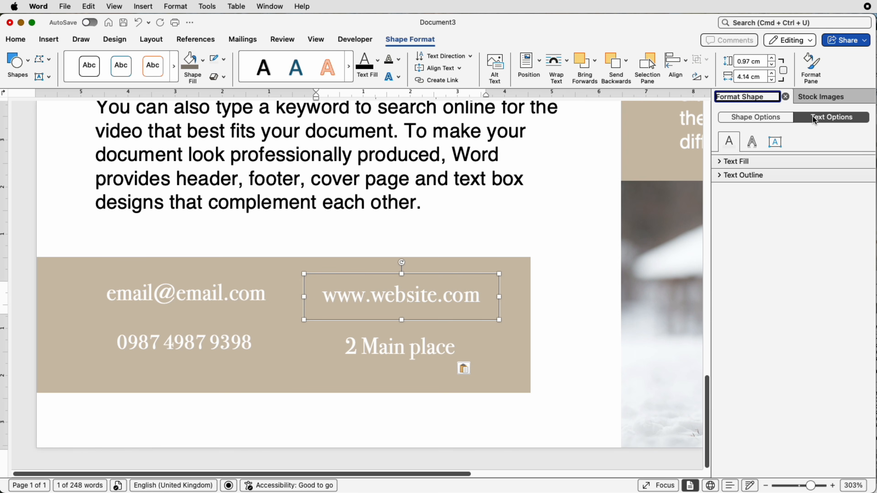
pyautogui.click(776, 142)
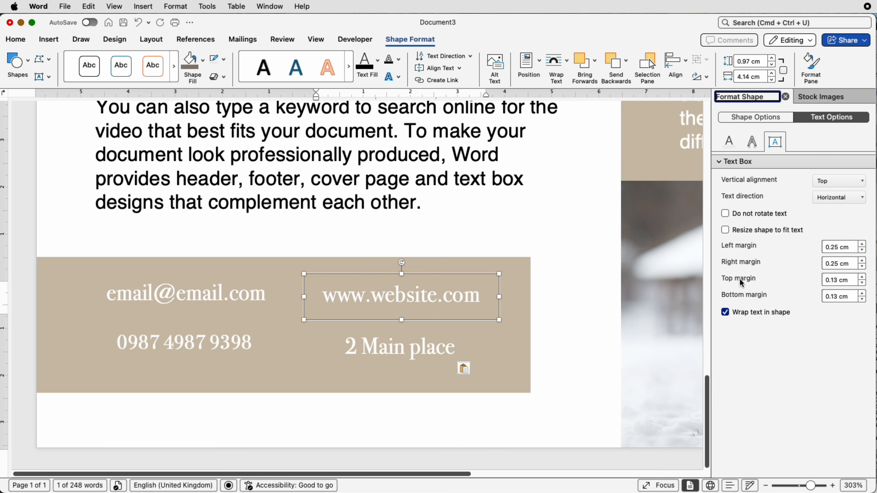
pyautogui.click(862, 278)
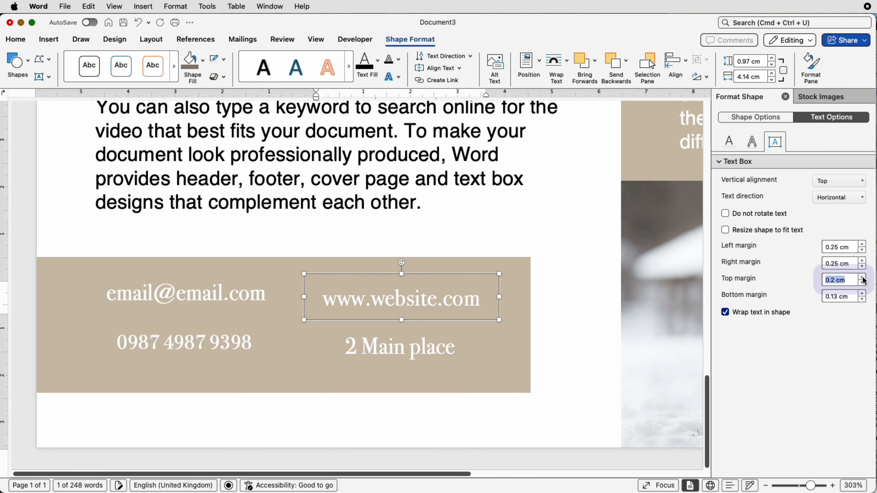
# - Set the top internal margin of the footer's website text box to 0.1 cm and give the box a solid white outline
pyautogui.click(862, 285)
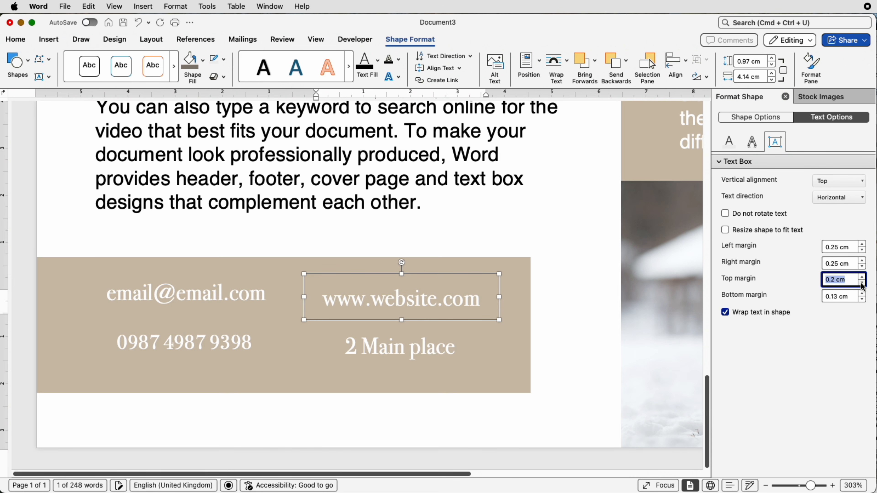
pyautogui.click(863, 285)
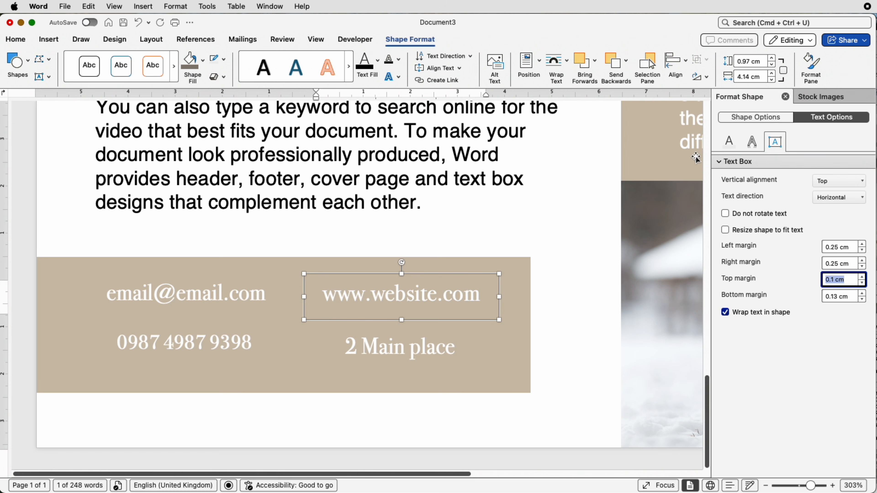
pyautogui.click(738, 118)
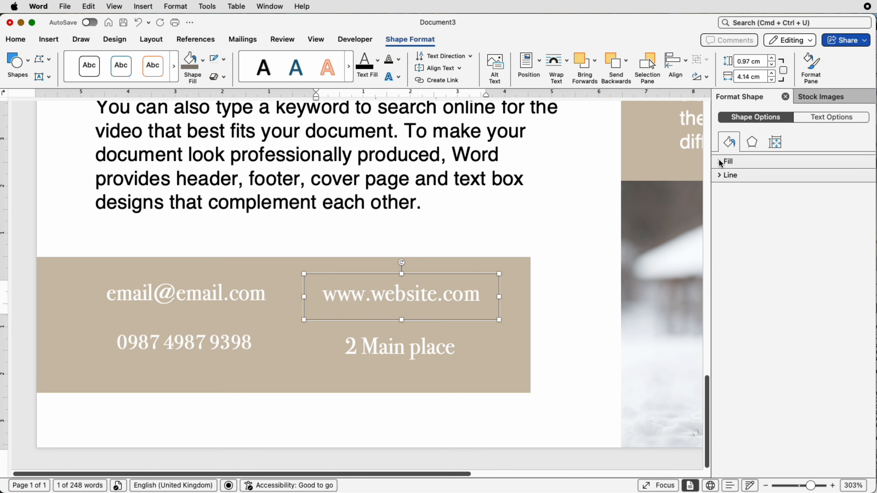
pyautogui.click(722, 176)
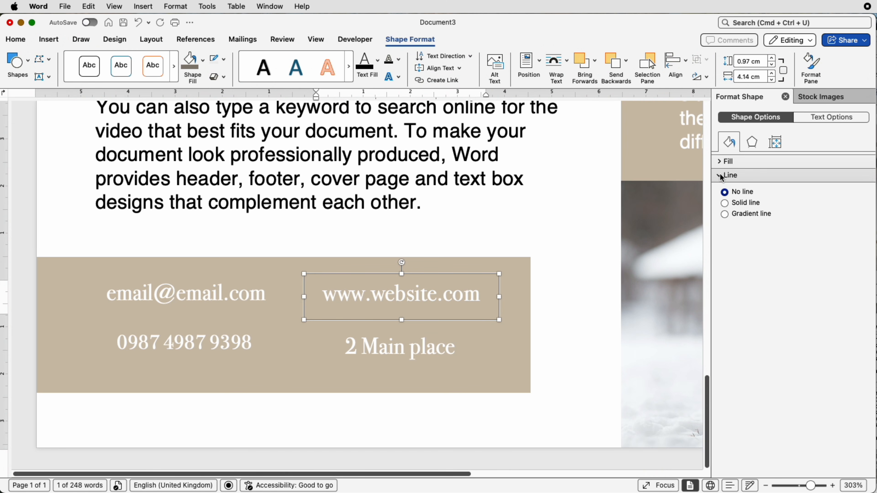
pyautogui.click(725, 203)
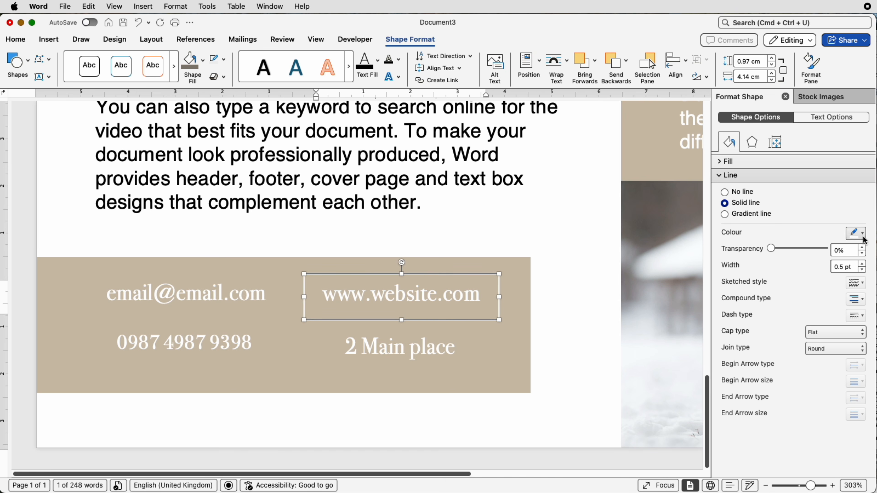
pyautogui.click(863, 234)
pyautogui.click(856, 273)
pyautogui.click(507, 349)
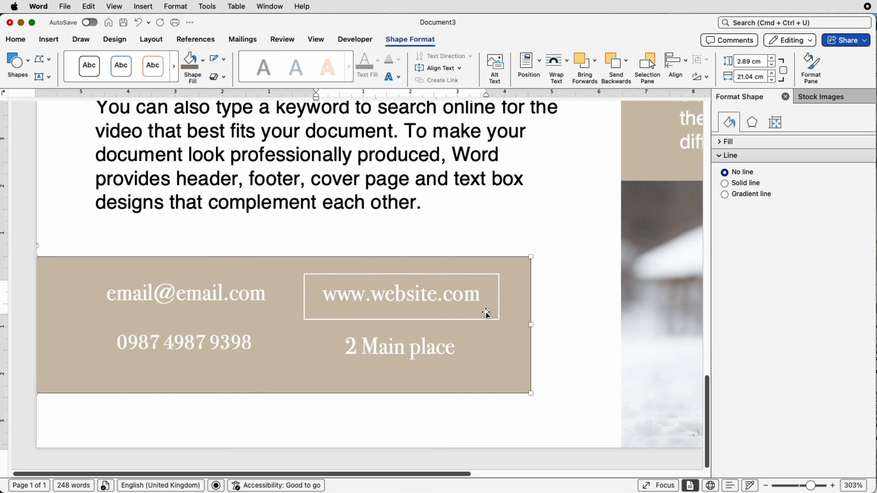
# - Apply the same solid white outline to the footer's postal address, e-mail and phone text boxes
pyautogui.click(398, 344)
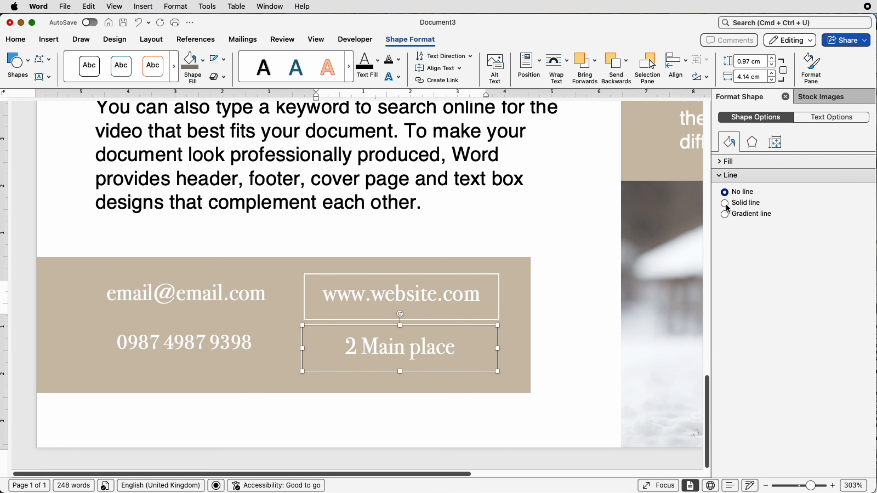
pyautogui.click(725, 204)
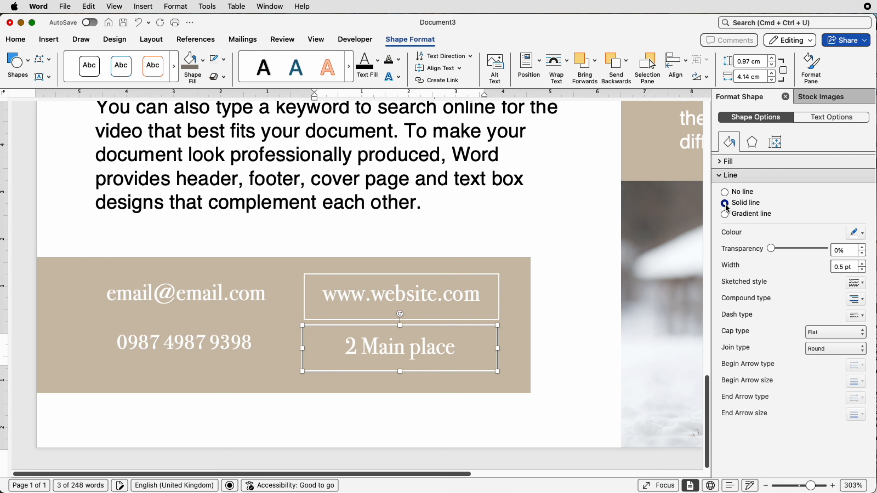
pyautogui.click(220, 294)
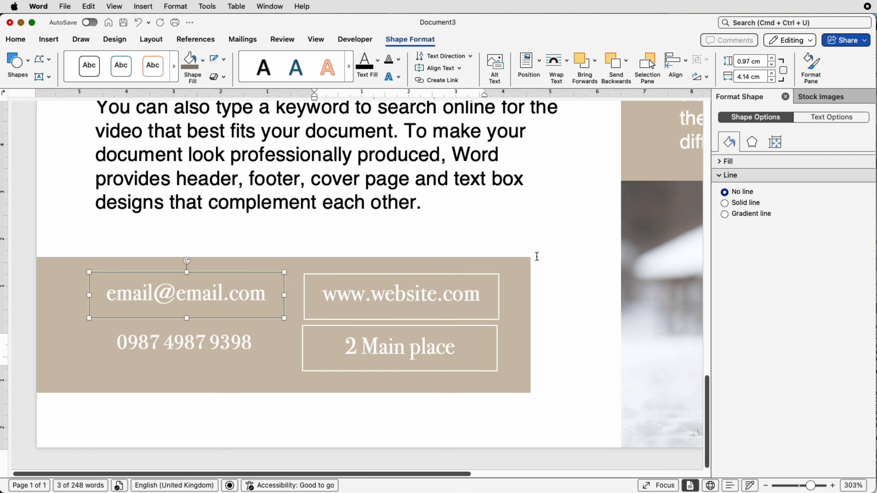
pyautogui.click(725, 204)
pyautogui.click(176, 347)
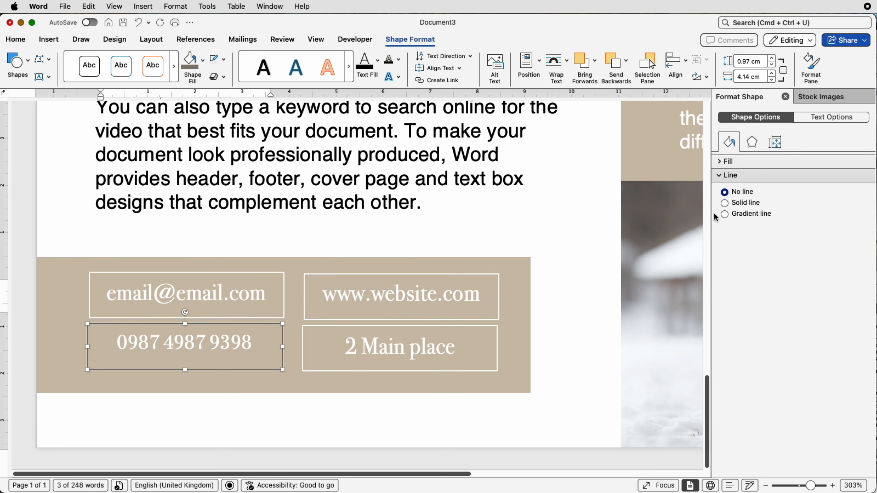
pyautogui.click(725, 204)
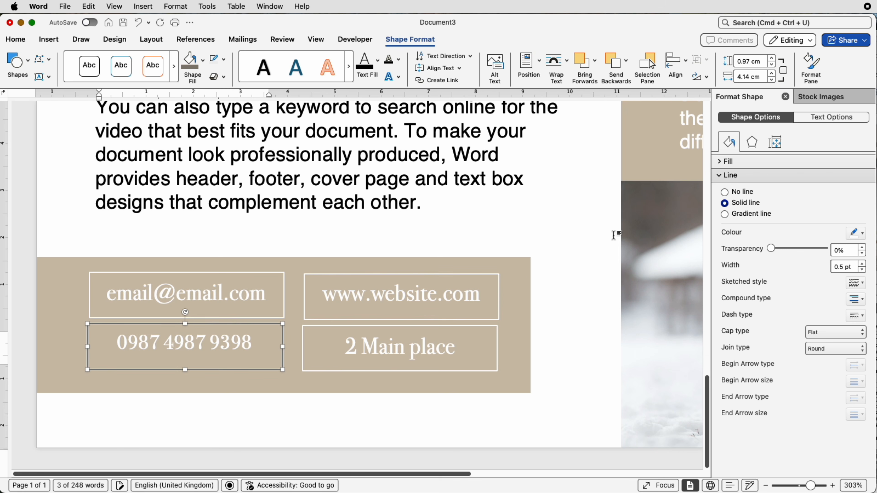
# - Move the website and postal address boxes left so they sit closer to the footer's first column
pyautogui.click(461, 309)
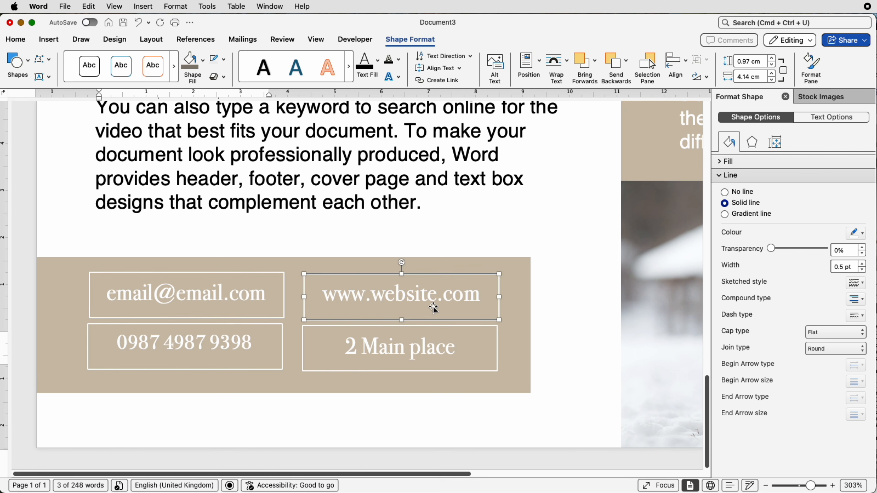
pyautogui.moveTo(360, 288); pyautogui.dragTo(348, 289)
pyautogui.moveTo(348, 337); pyautogui.dragTo(332, 337)
# - Align the website and e-mail boxes to the top, and the postal address and phone boxes to the bottom
pyautogui.click(327, 295)
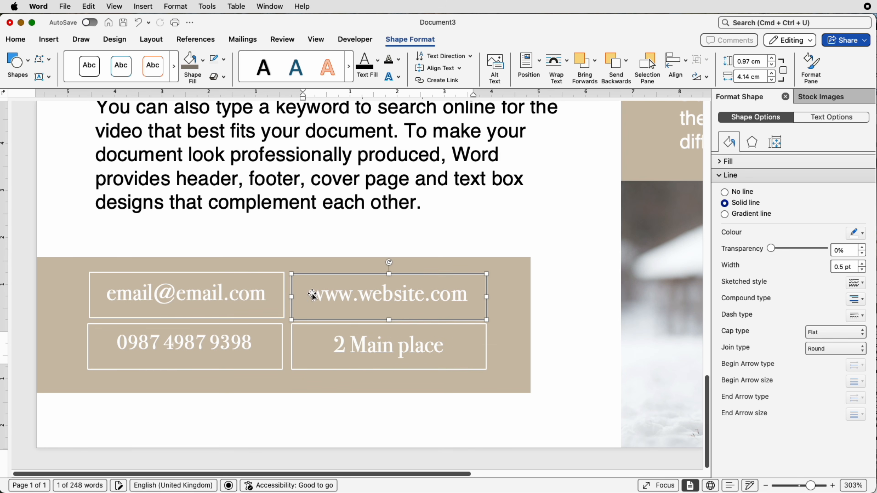
pyautogui.keyDown('shift'); pyautogui.click(258, 287); pyautogui.keyUp('shift')
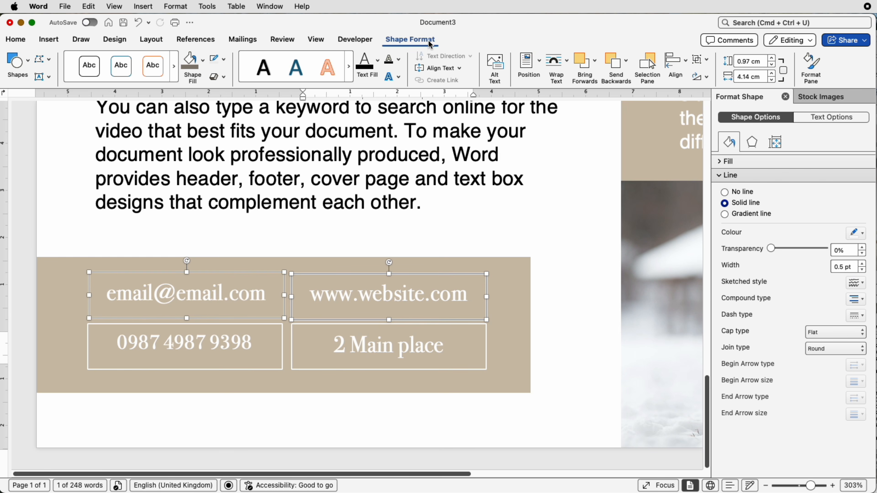
pyautogui.click(675, 64)
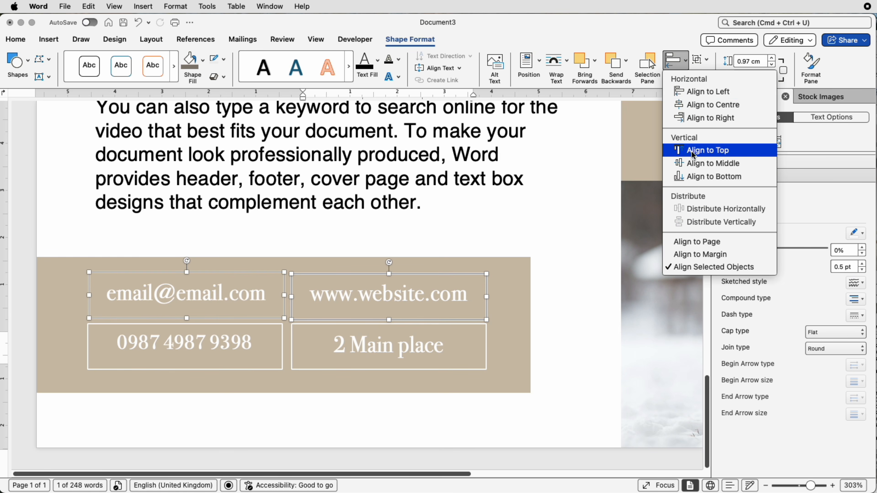
pyautogui.click(704, 149)
pyautogui.click(334, 341)
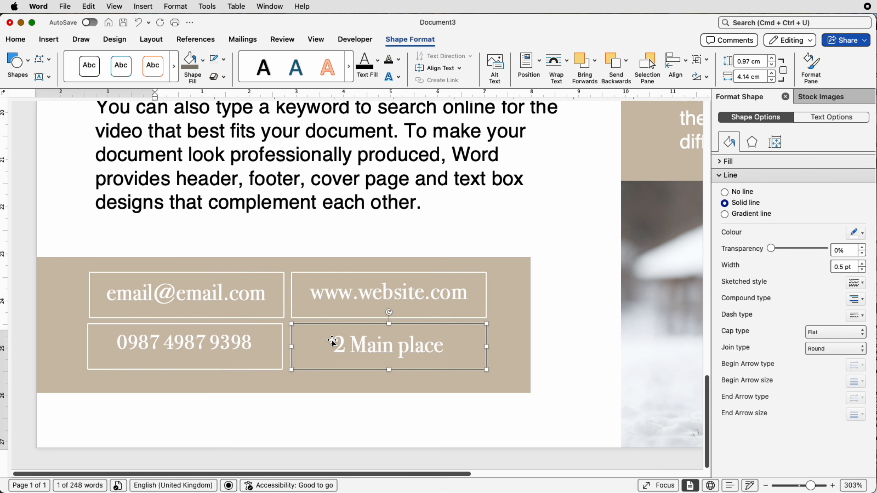
pyautogui.keyDown('shift'); pyautogui.click(244, 335); pyautogui.keyUp('shift')
pyautogui.click(678, 66)
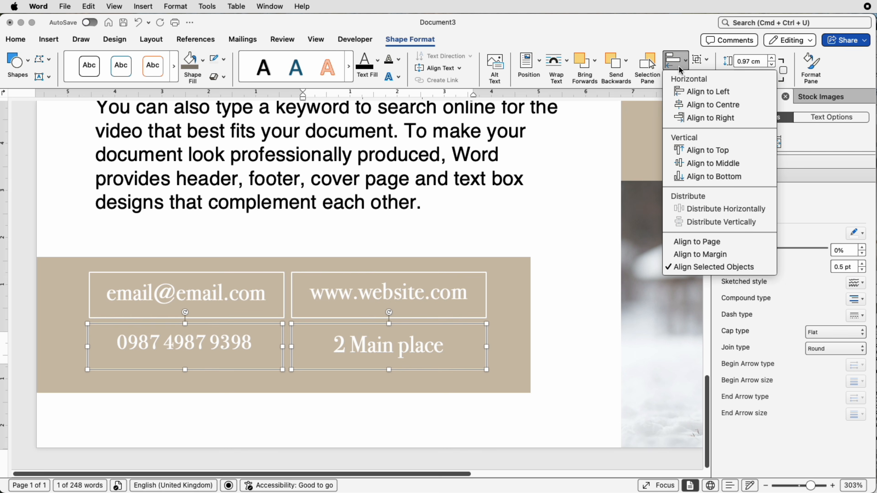
pyautogui.click(691, 172)
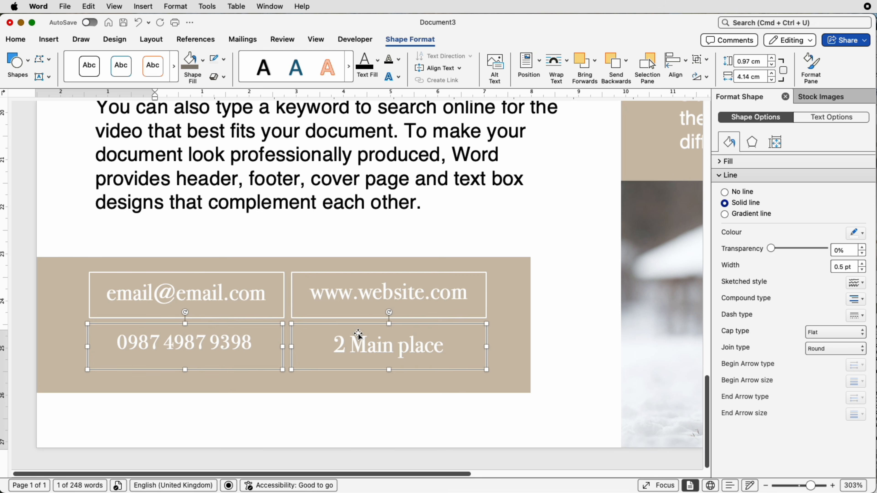
# - Align the e-mail and phone boxes to the left, and the website and postal address boxes to the right
pyautogui.click(176, 308)
pyautogui.keyDown('shift'); pyautogui.click(198, 327); pyautogui.keyUp('shift')
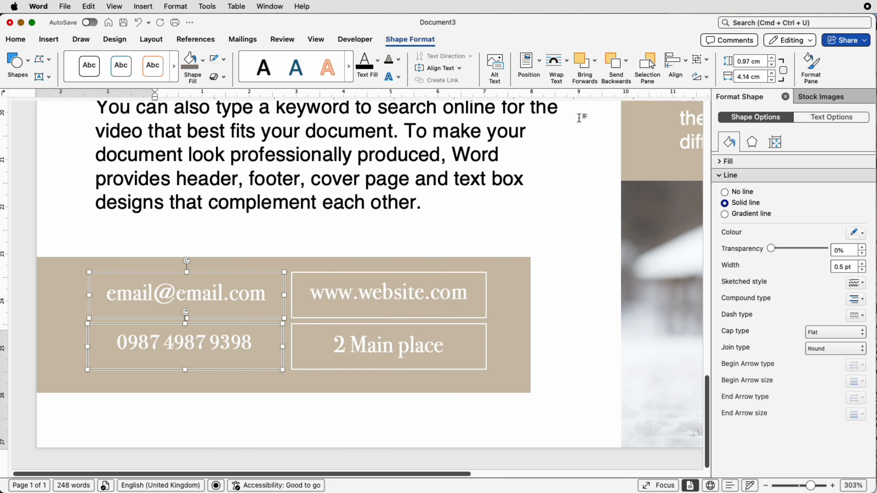
pyautogui.click(684, 64)
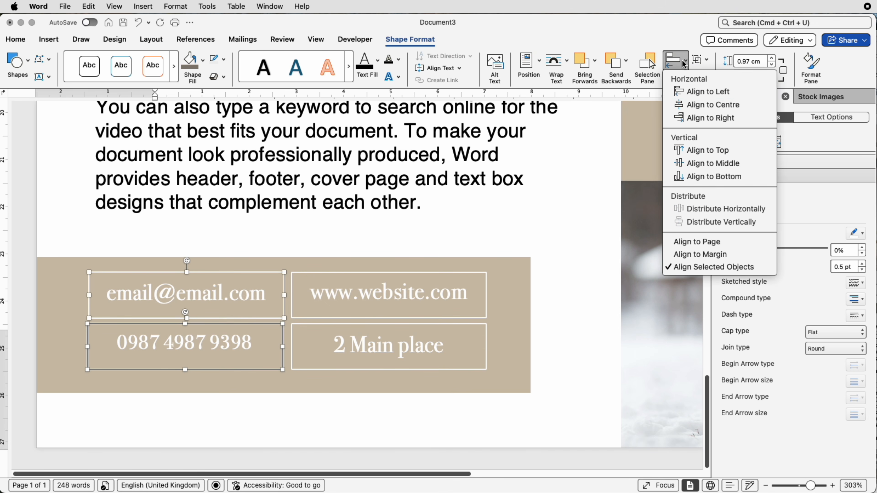
pyautogui.click(685, 93)
pyautogui.click(447, 292)
pyautogui.keyDown('shift'); pyautogui.click(447, 337); pyautogui.keyUp('shift')
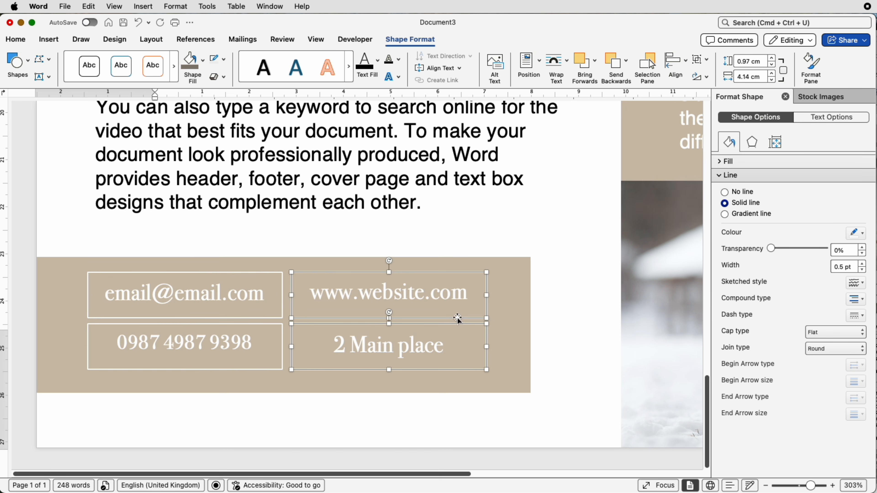
pyautogui.click(677, 64)
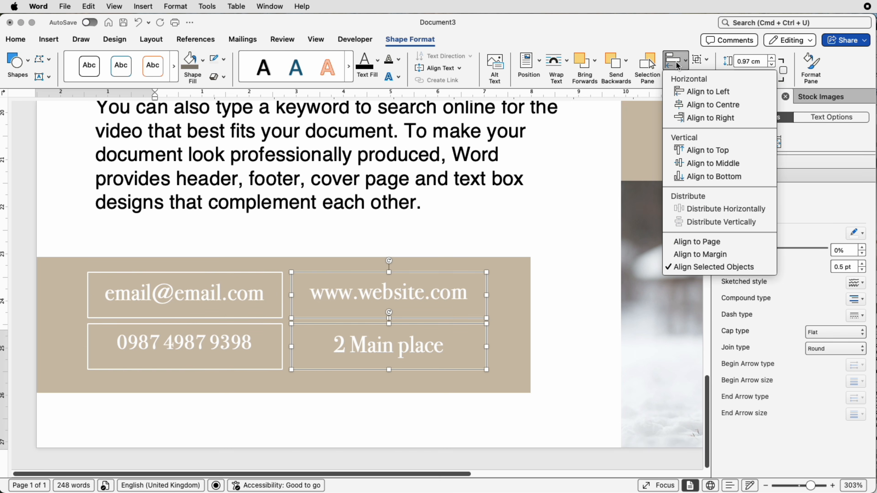
pyautogui.click(703, 119)
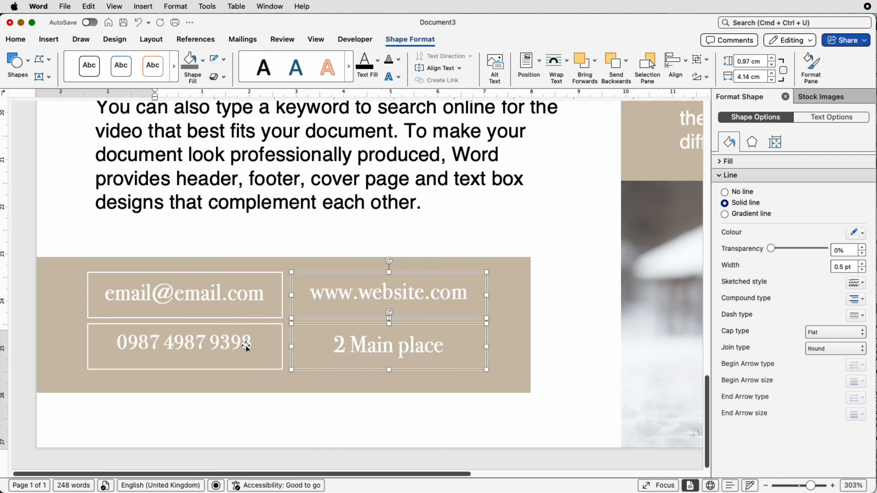
# - Group the four footer contact boxes and move the group slightly down and to the right within the tan band
pyautogui.click(234, 347)
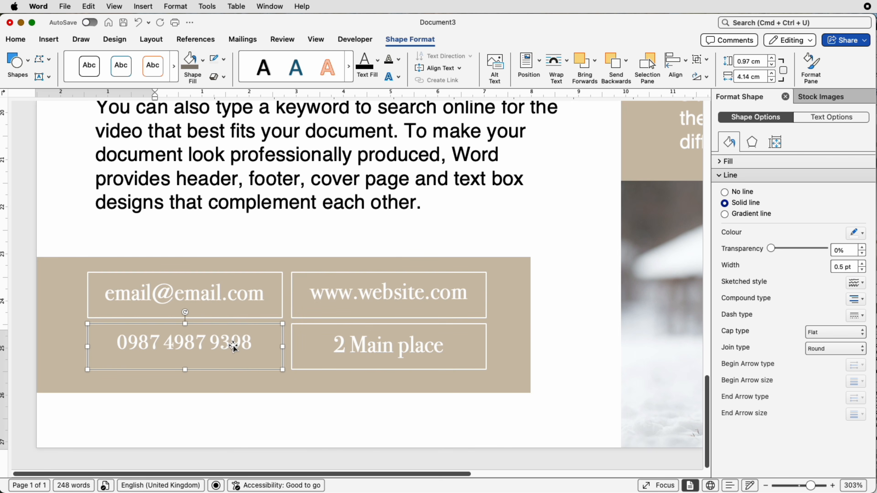
pyautogui.keyDown('shift'); pyautogui.click(249, 311); pyautogui.keyUp('shift')
pyautogui.keyDown('shift'); pyautogui.click(385, 313); pyautogui.keyUp('shift')
pyautogui.keyDown('shift'); pyautogui.click(377, 345); pyautogui.keyUp('shift')
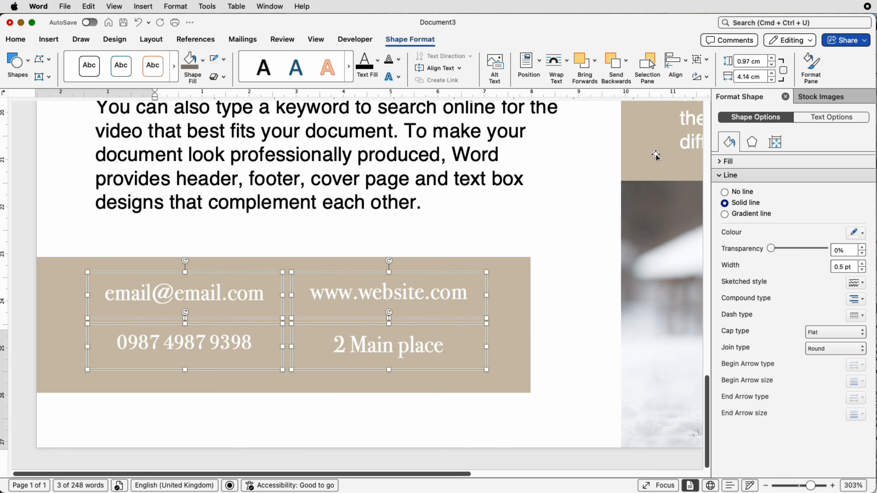
pyautogui.click(706, 62)
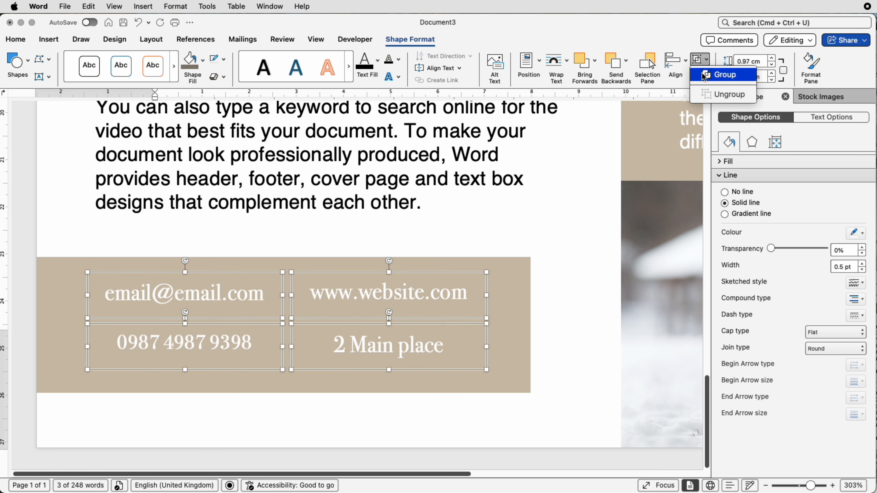
pyautogui.click(706, 74)
pyautogui.moveTo(357, 327)
pyautogui.mouseDown()
pyautogui.moveTo(348, 336)
pyautogui.moveTo(357, 333)
pyautogui.mouseUp()
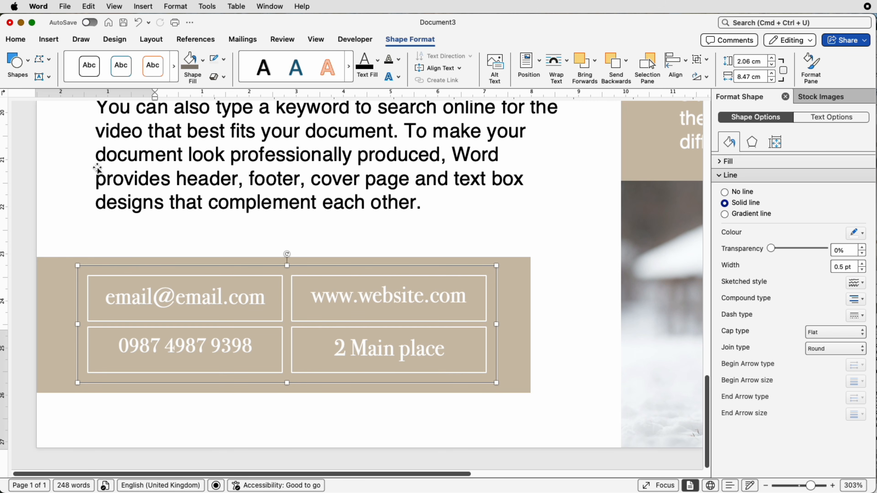
pyautogui.moveTo(249, 346); pyautogui.dragTo(262, 346)
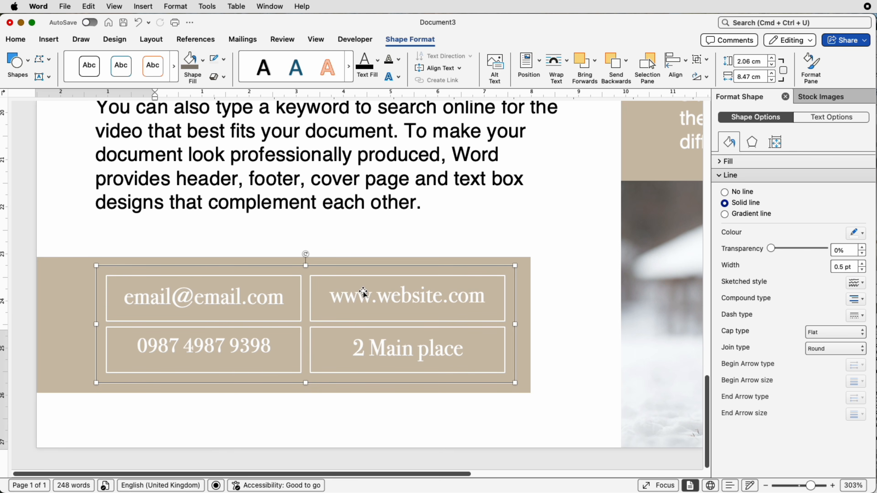
# - Extend the footer's tan band at its right edge to a total width of about 21.61 cm
pyautogui.click(522, 295)
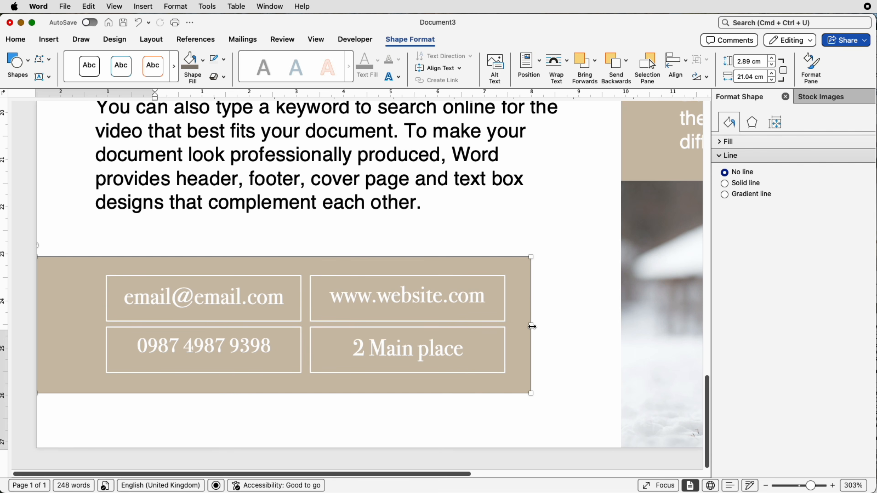
pyautogui.moveTo(532, 326); pyautogui.dragTo(558, 326)
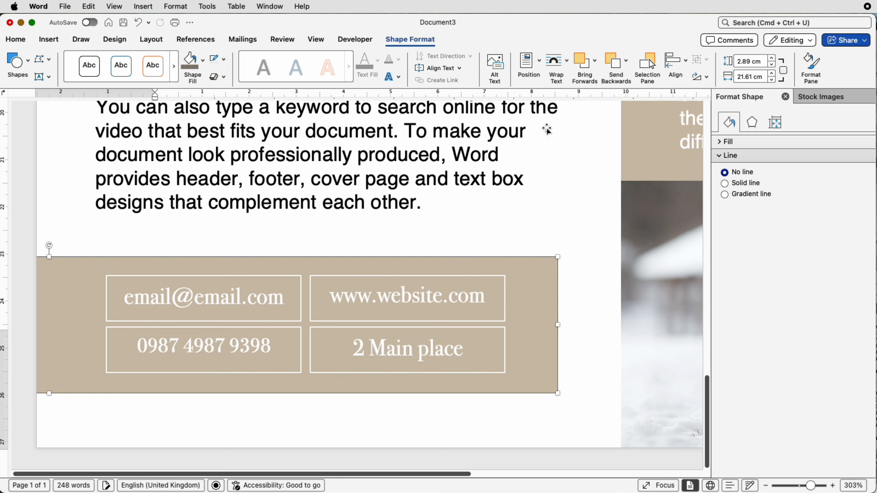
pyautogui.click(558, 152)
pyautogui.scroll(1, 555, 145)
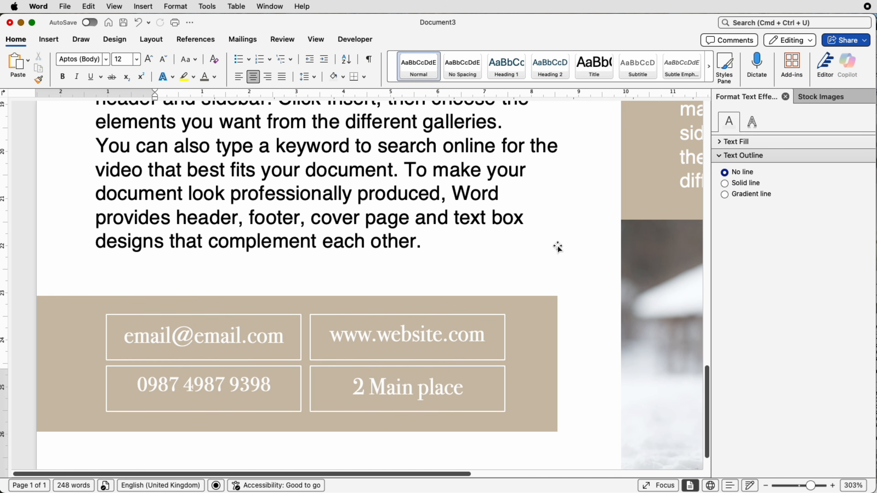
# - Nudge the grouped contact boxes slightly to the right within the widened footer band
pyautogui.click(371, 356)
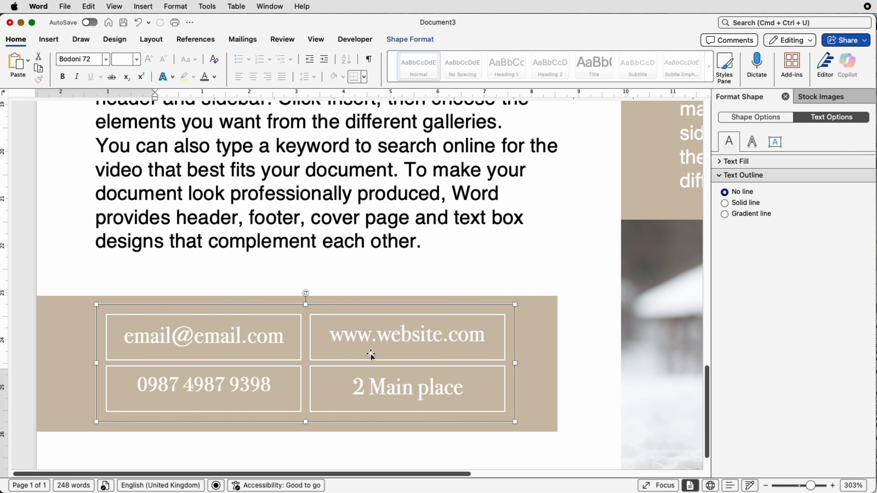
pyautogui.press('Right')
pyautogui.press('Right')
pyautogui.press('Right')
pyautogui.press('Right')
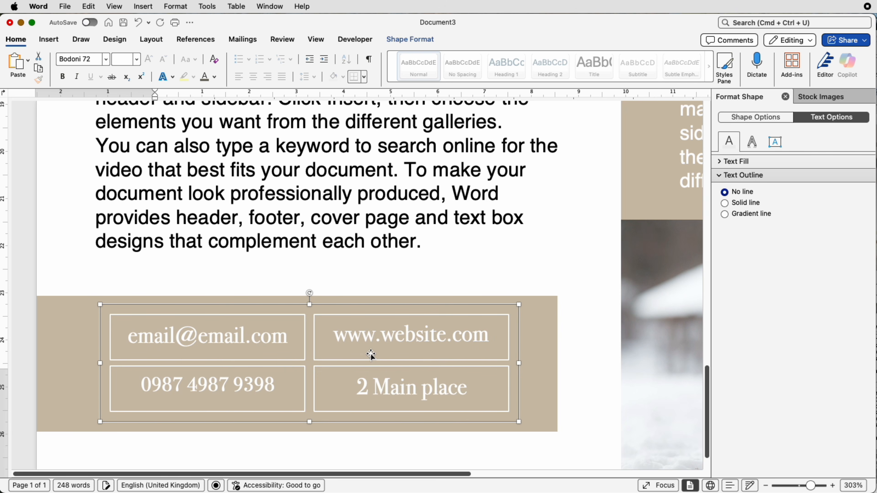
pyautogui.press('Right')
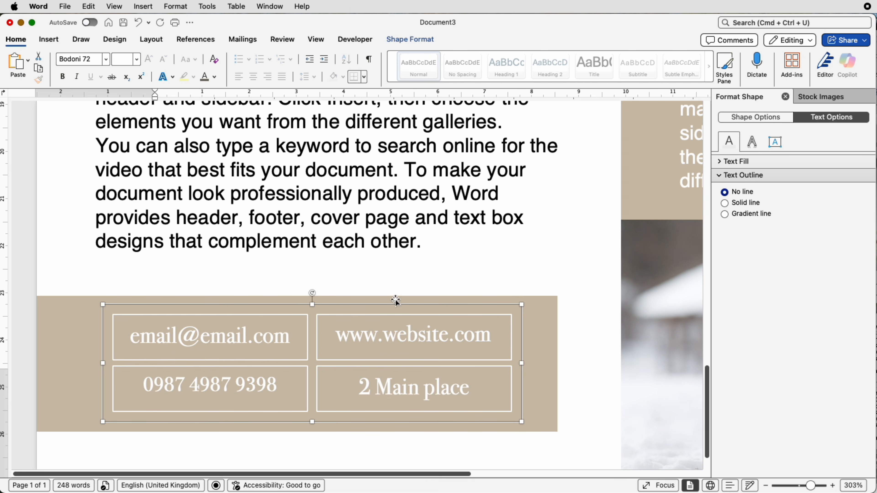
pyautogui.scroll(-5, 441, 459)
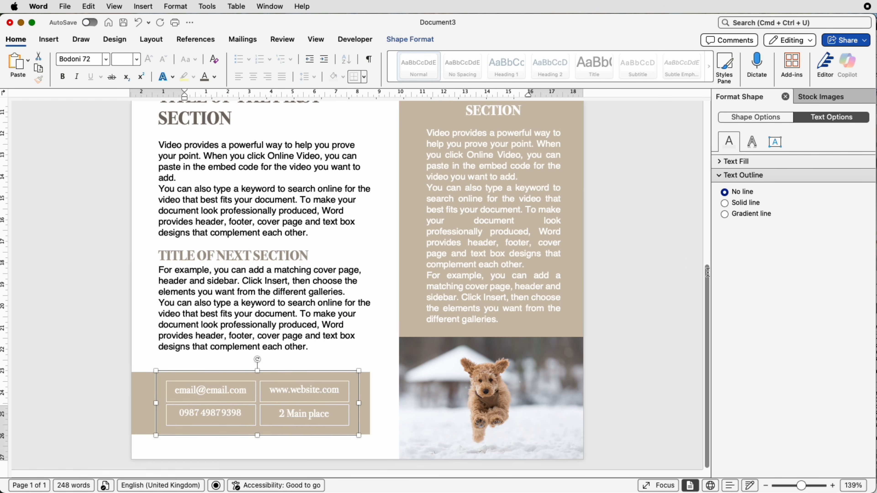
# - Duplicate the issue and date text box onto the boundary between the banner photo and the sidebar
pyautogui.moveTo(707, 273); pyautogui.dragTo(705, 116)
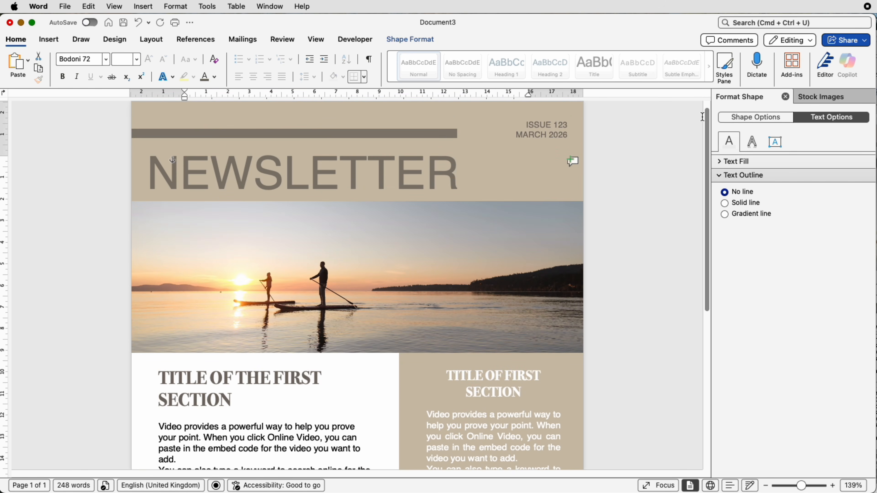
pyautogui.click(543, 137)
pyautogui.moveTo(543, 136); pyautogui.dragTo(495, 351)
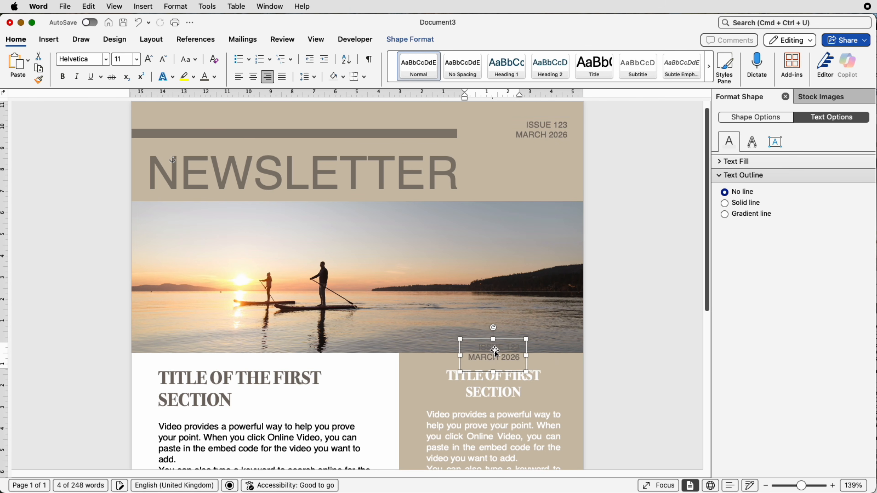
# - Fill the duplicated text box with dark taupe and give it a white 2¼ pt outline
pyautogui.click(404, 40)
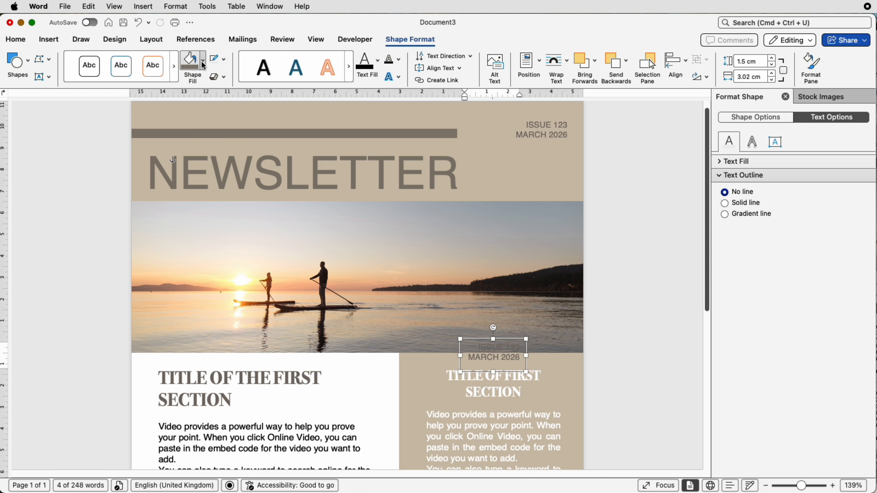
pyautogui.click(191, 65)
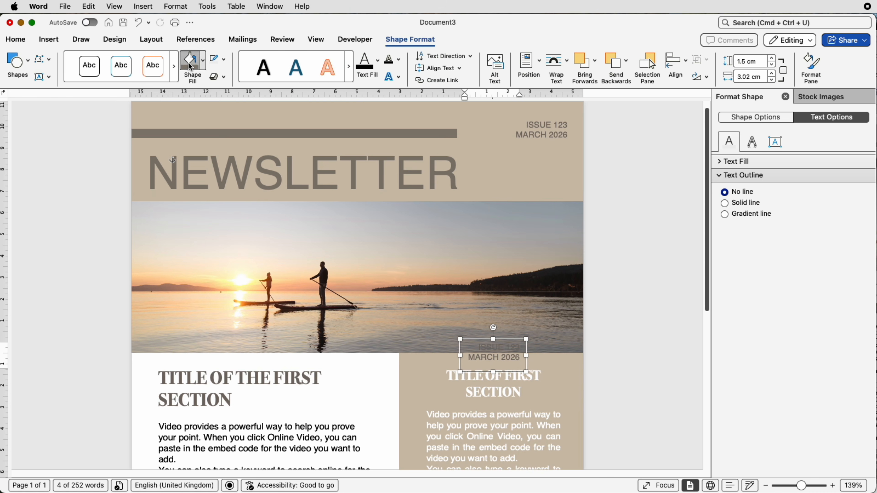
pyautogui.click(224, 67)
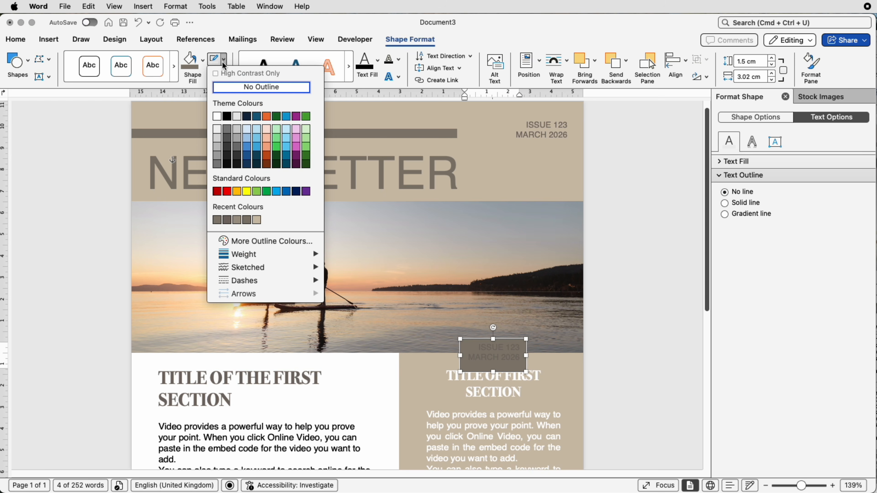
pyautogui.click(218, 117)
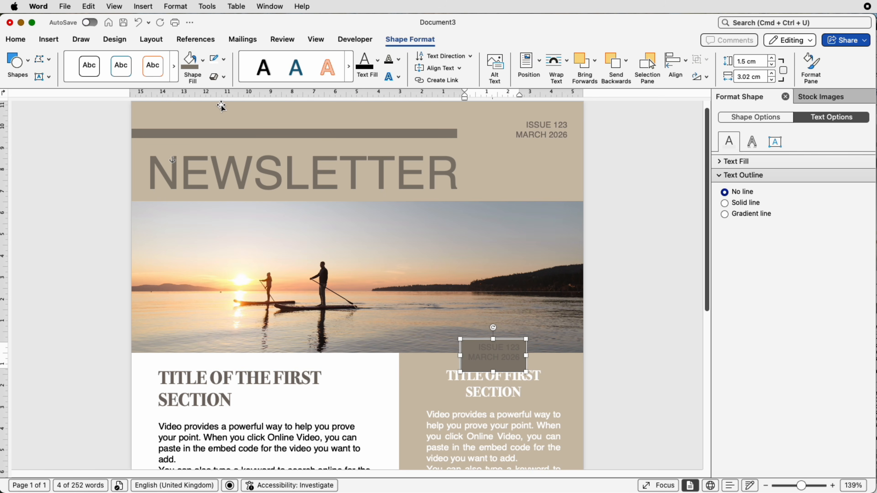
pyautogui.click(225, 61)
pyautogui.moveTo(252, 258)
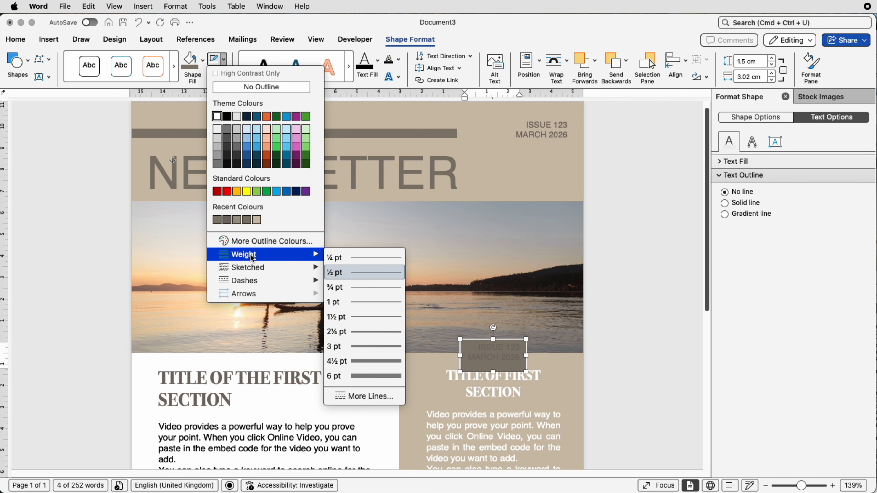
pyautogui.click(372, 329)
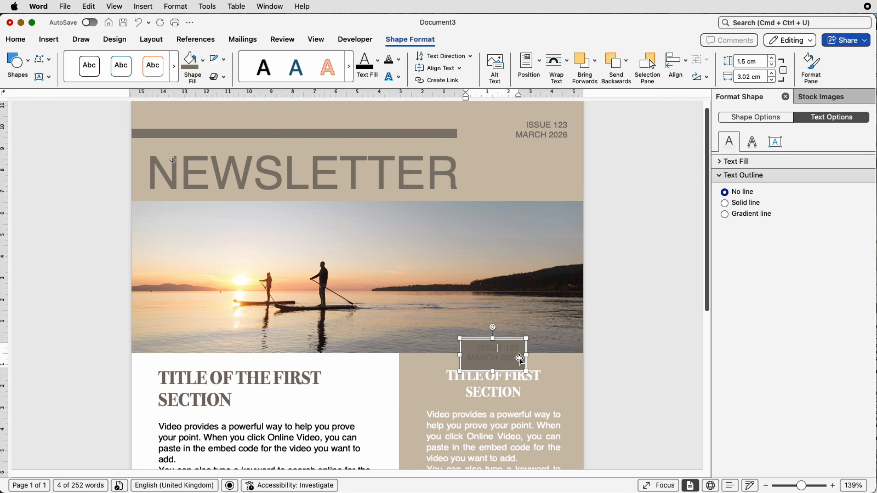
# - Clear the text in the duplicated box and set its font colour to white
pyautogui.moveTo(517, 357); pyautogui.dragTo(481, 350)
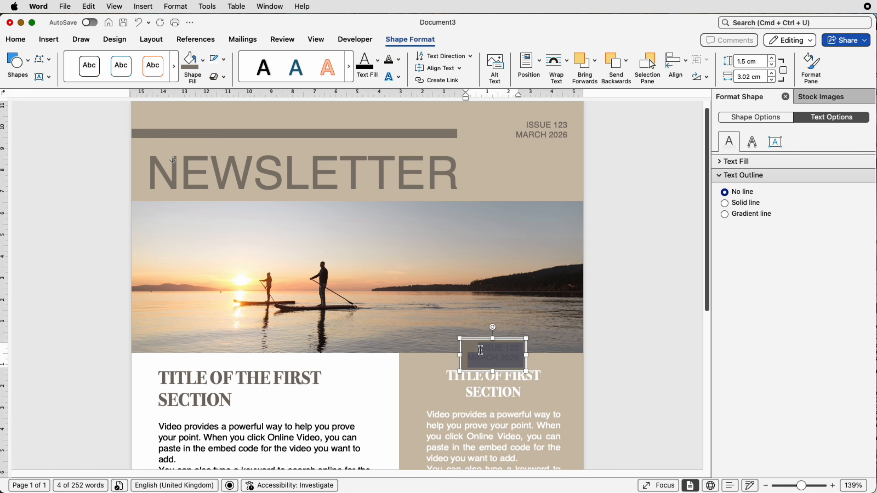
pyautogui.scroll(1, 480, 353)
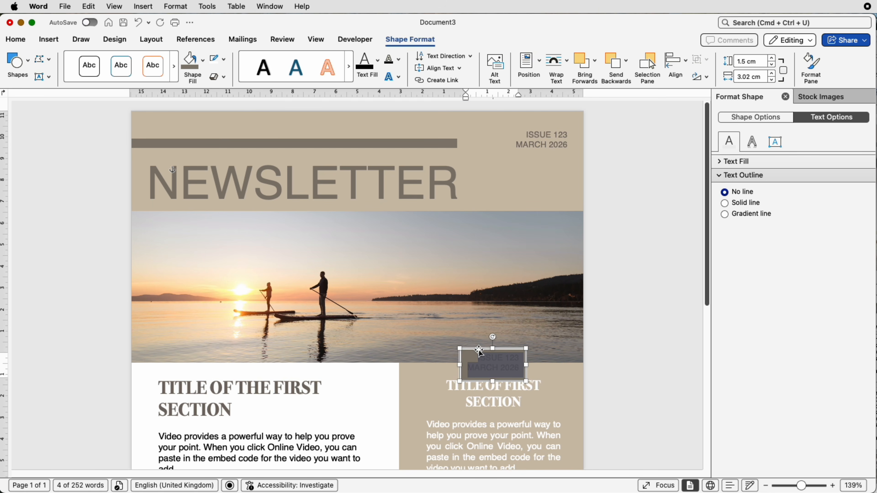
pyautogui.moveTo(802, 485); pyautogui.dragTo(807, 486)
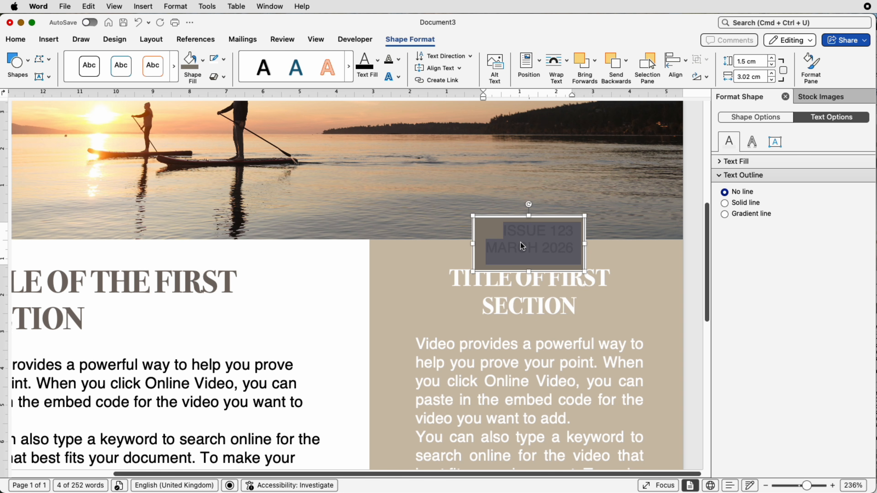
pyautogui.write('T')
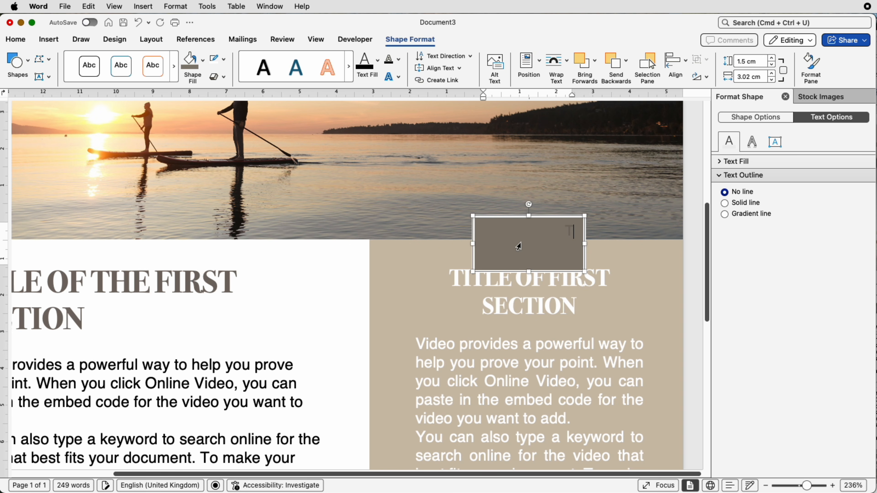
pyautogui.press('BackSpace')
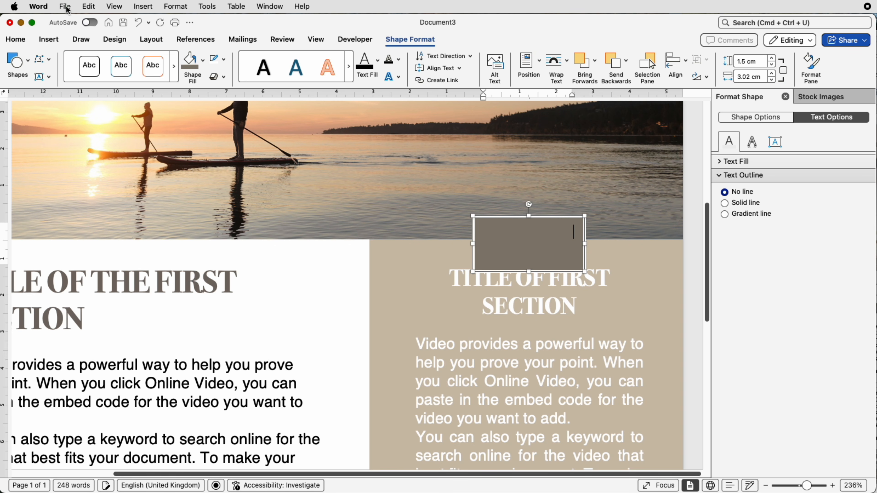
pyautogui.click(16, 41)
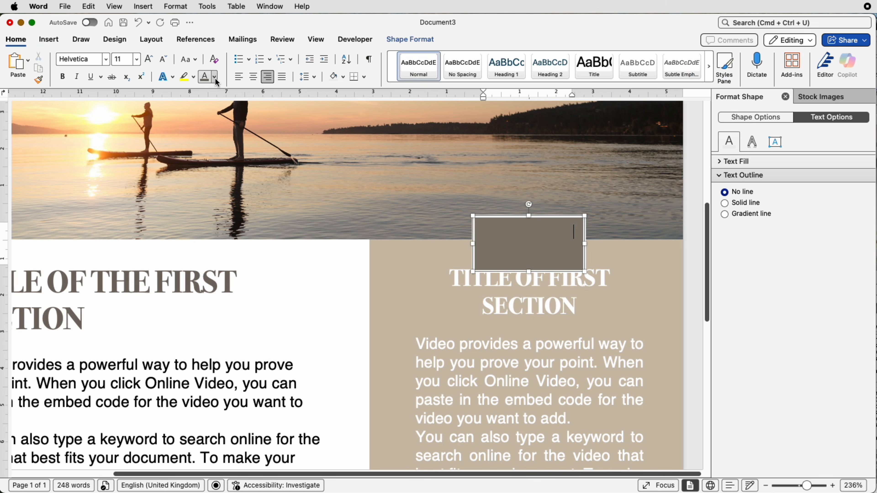
pyautogui.click(214, 77)
pyautogui.click(207, 134)
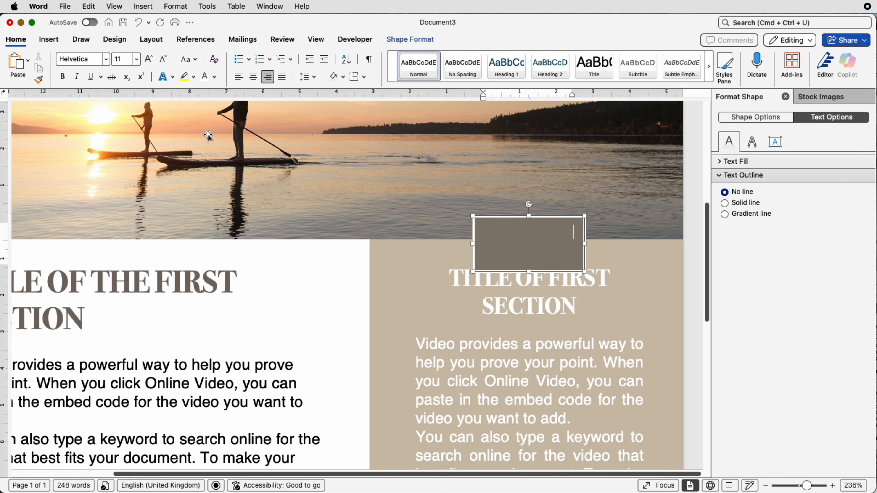
# - Enter TITLE and LINK on two lines in the dark taupe box
pyautogui.write('T')
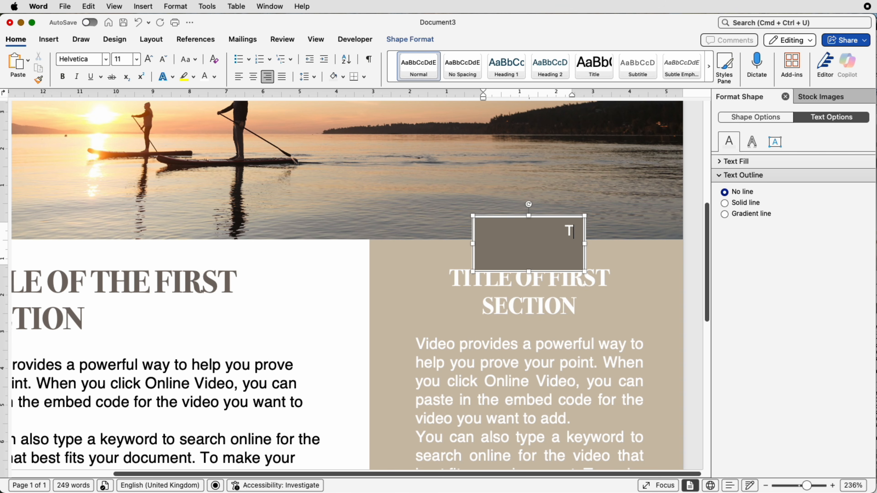
pyautogui.write('ITL')
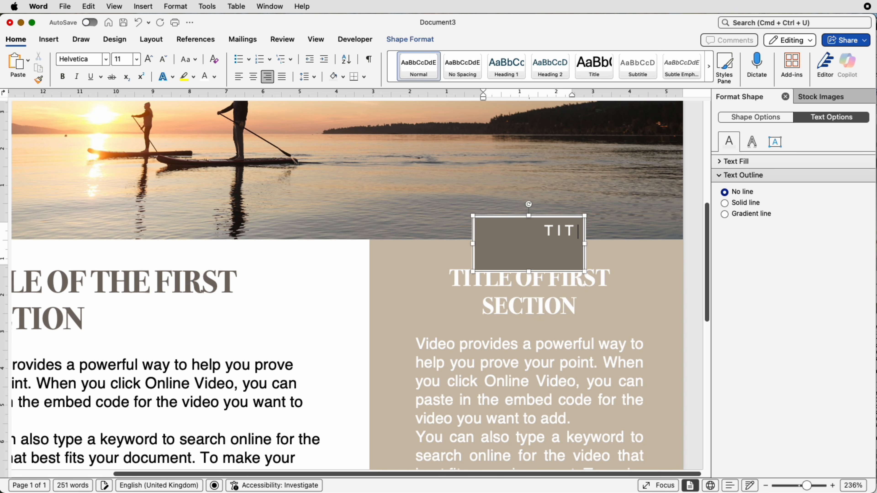
pyautogui.write('E')
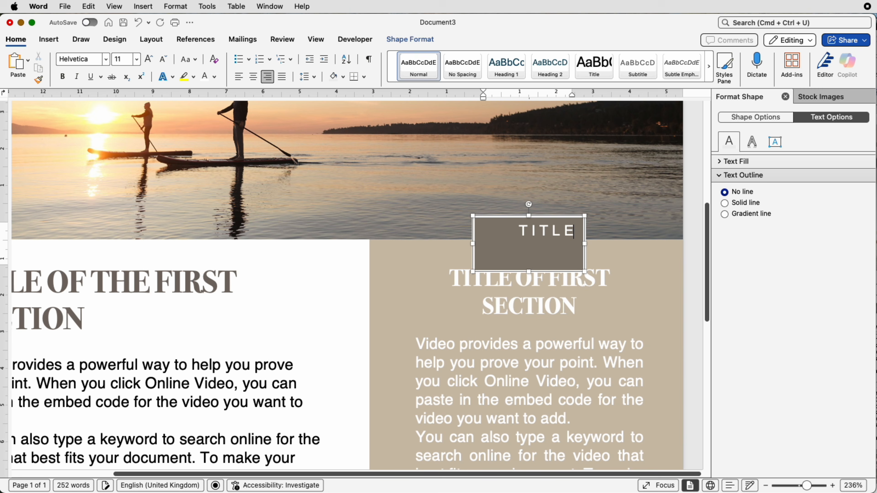
pyautogui.write('LINK')
# - Set the TITLE LINK text to Bodoni 72 and centre it in the box
pyautogui.moveTo(577, 249); pyautogui.dragTo(527, 233)
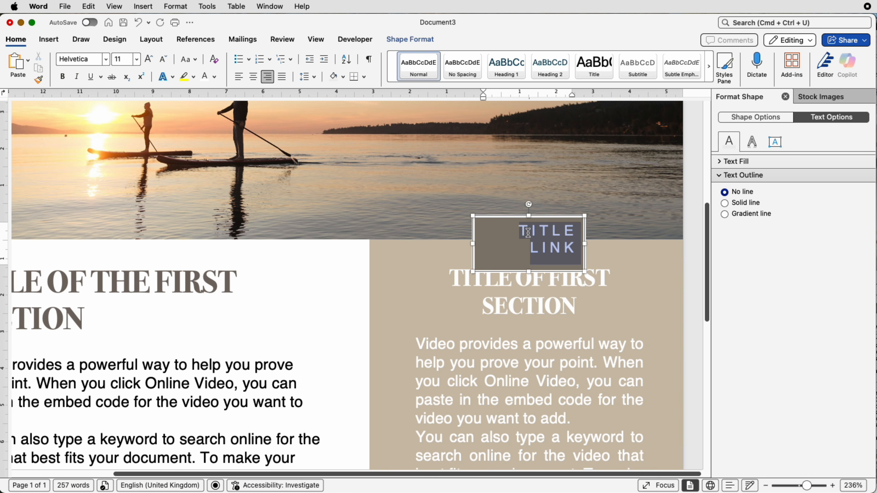
pyautogui.click(106, 59)
pyautogui.click(103, 160)
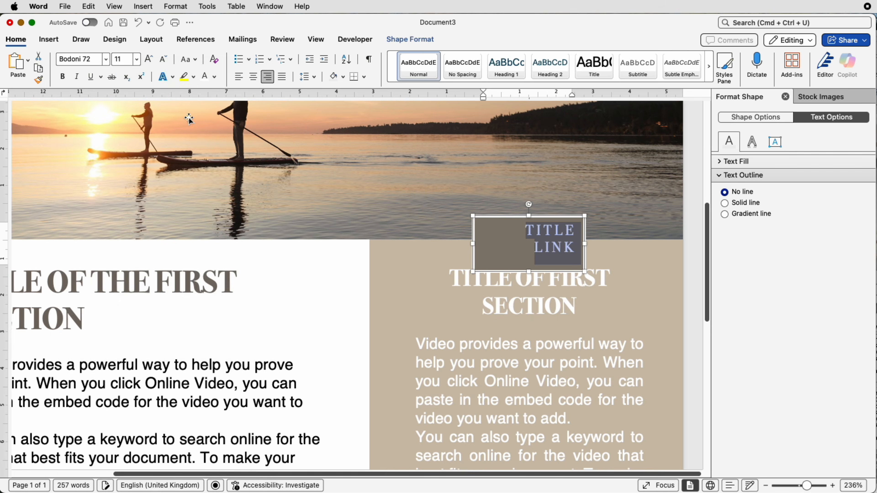
pyautogui.click(254, 77)
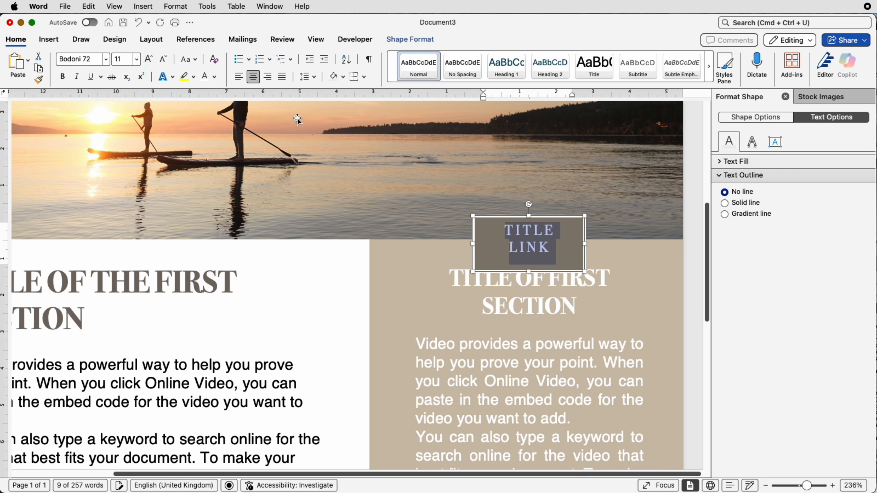
# - Shorten the TITLE LINK box and raise it to overlap the photo's lower edge, clear of the sidebar heading
pyautogui.click(565, 249)
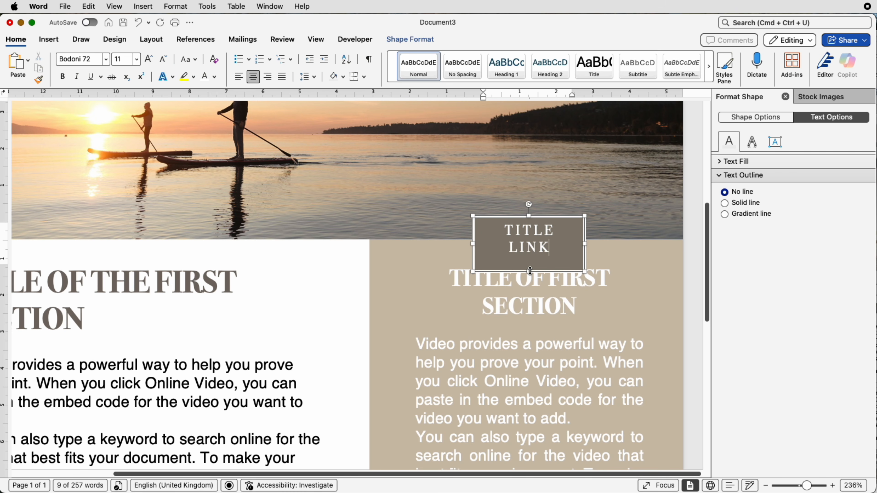
pyautogui.moveTo(530, 271); pyautogui.dragTo(530, 229)
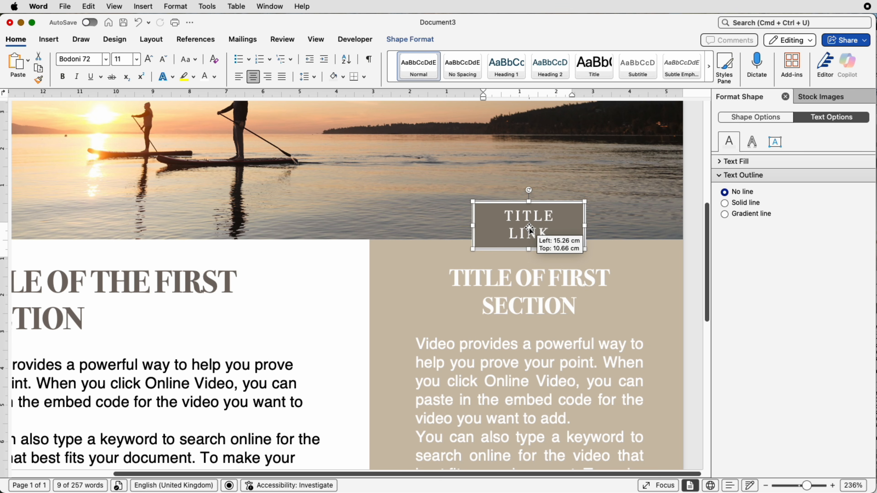
pyautogui.click(601, 249)
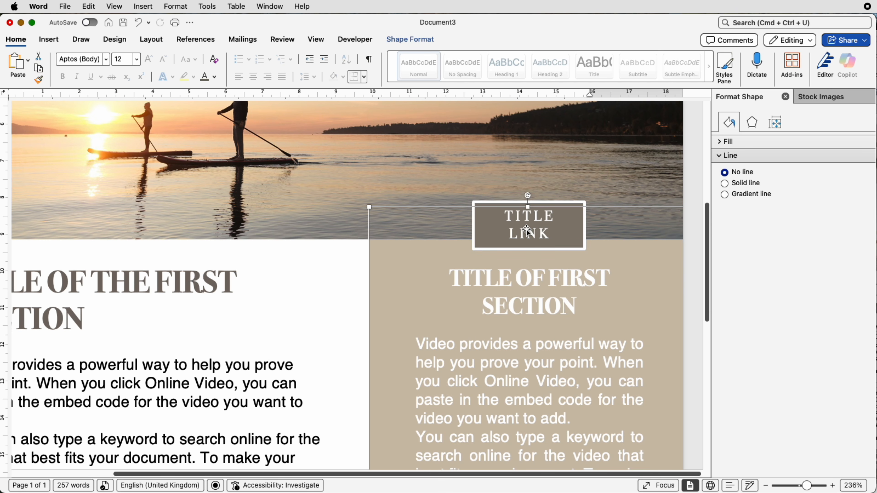
# - Examine the sidebar's text box and tan background from the heading down to the dog photo
pyautogui.click(536, 290)
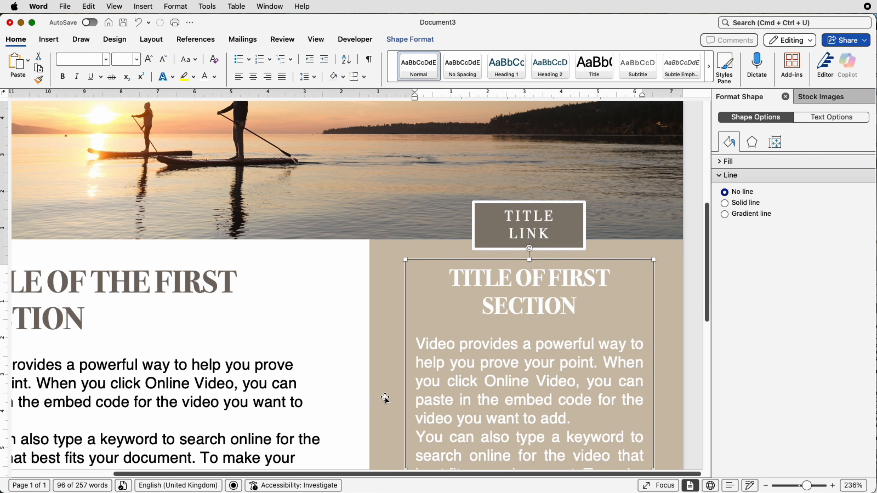
pyautogui.click(695, 383)
pyautogui.scroll(-10, 677, 385)
pyautogui.click(673, 339)
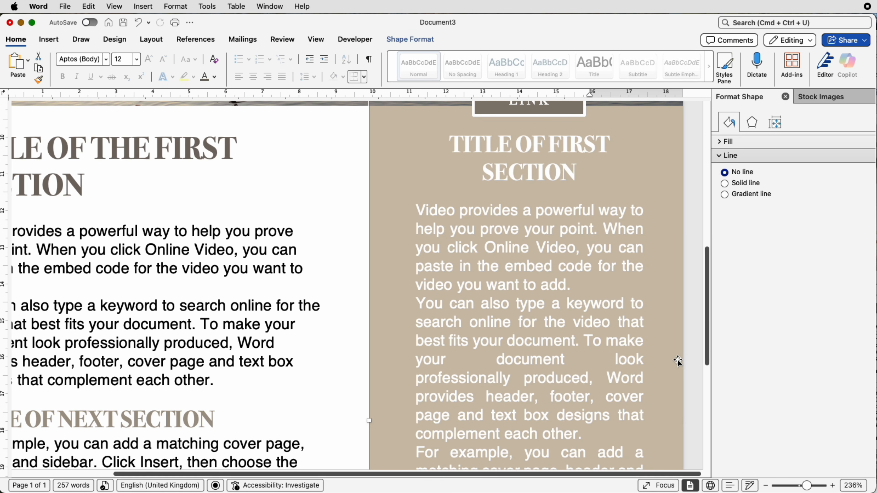
pyautogui.moveTo(665, 358); pyautogui.dragTo(669, 359)
pyautogui.scroll(-10, 602, 349)
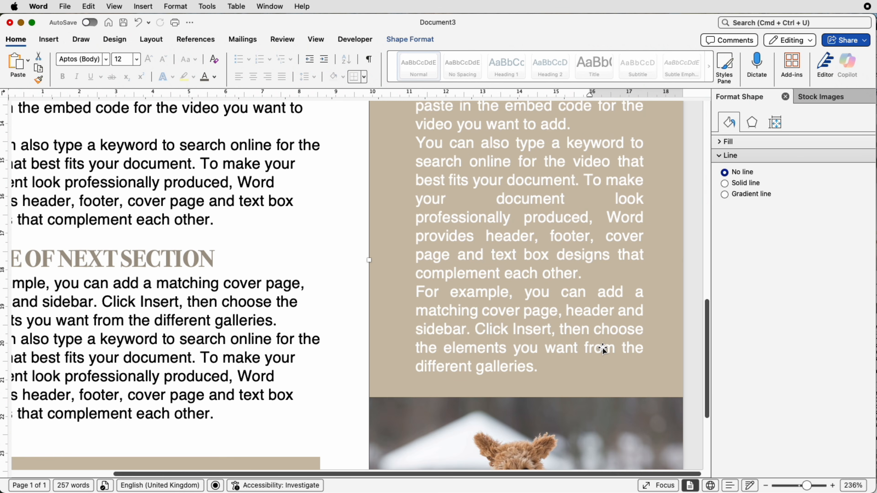
pyautogui.scroll(7, 597, 368)
pyautogui.scroll(5, 597, 367)
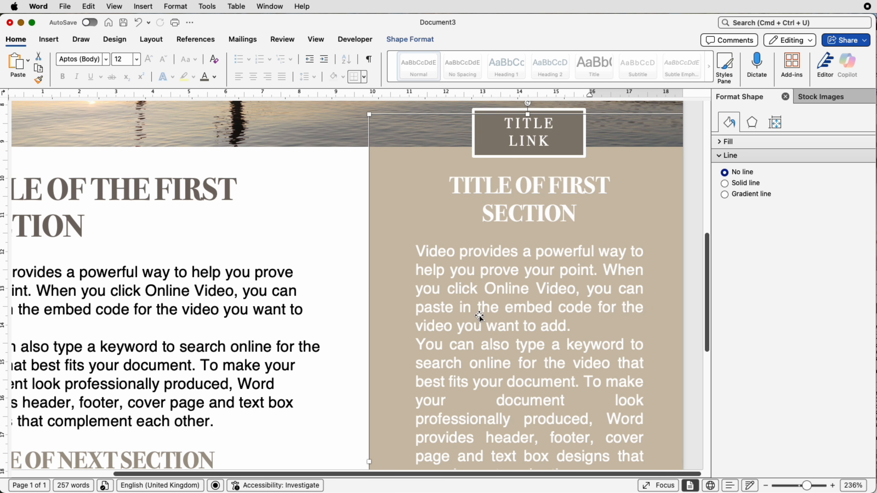
# - Align the TITLE LINK box and the sidebar text box to each other's horizontal centre
pyautogui.click(531, 147)
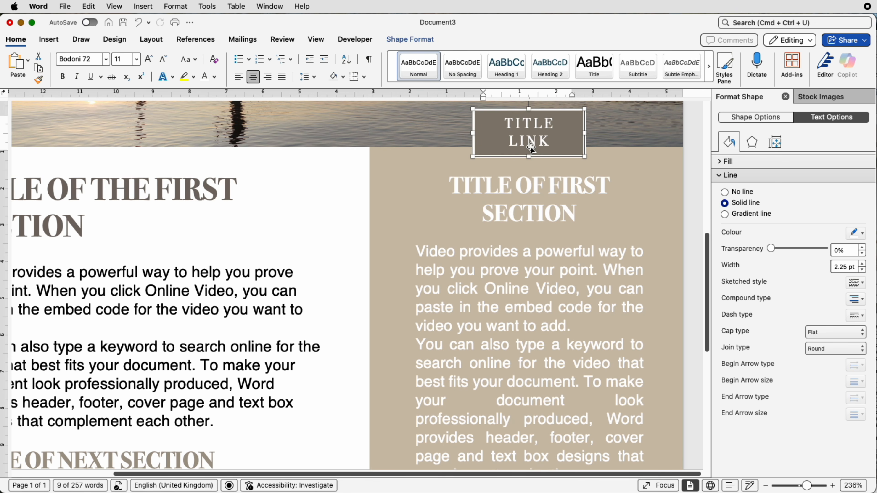
pyautogui.click(530, 216)
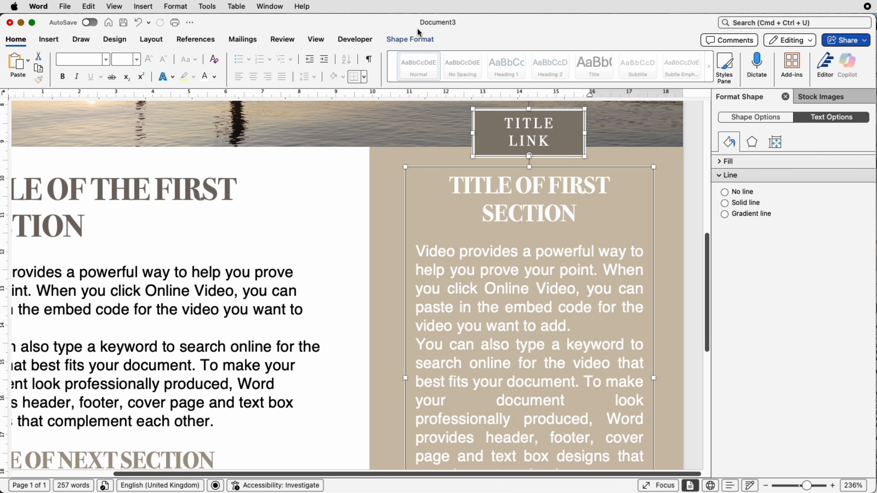
pyautogui.click(414, 40)
pyautogui.click(682, 68)
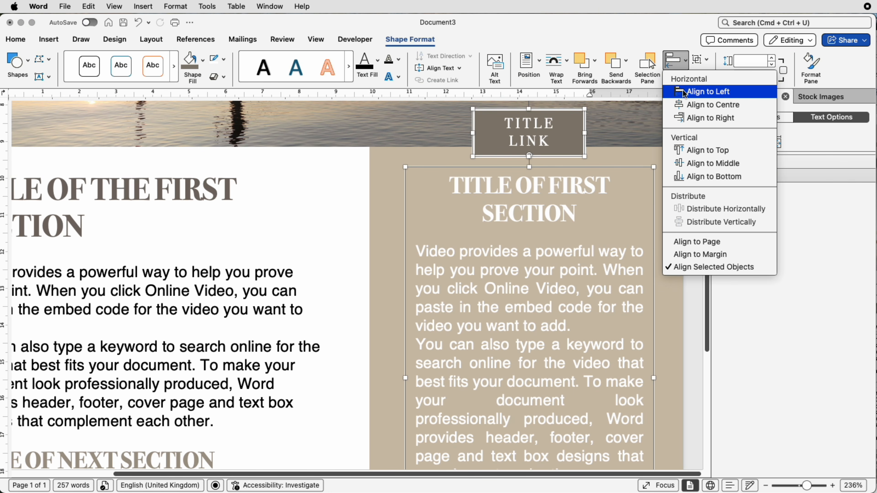
pyautogui.click(682, 104)
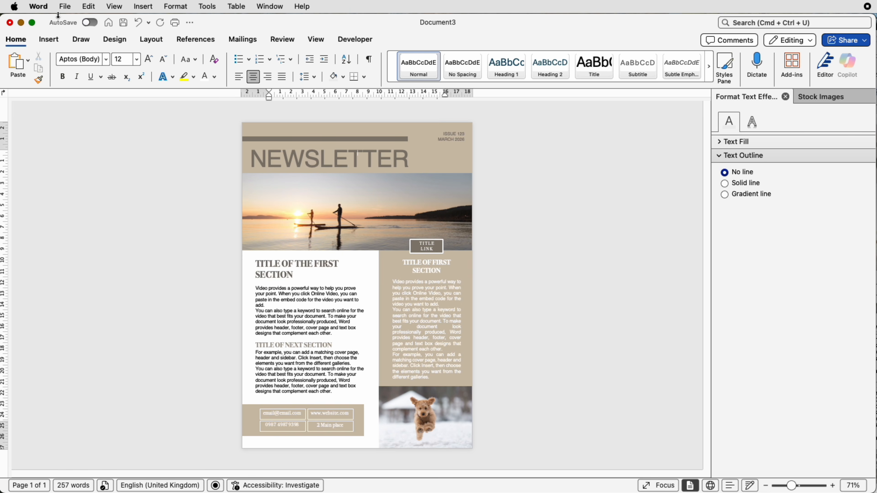
pyautogui.click(64, 7)
pyautogui.click(70, 101)
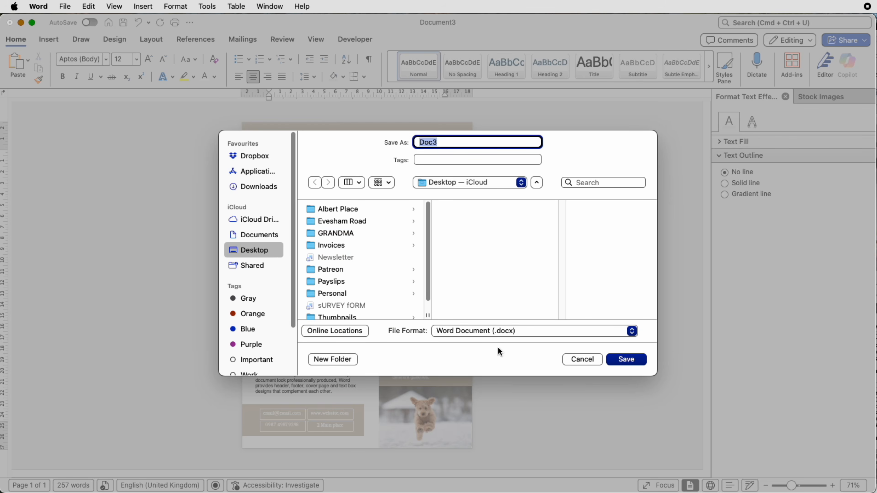
pyautogui.click(502, 331)
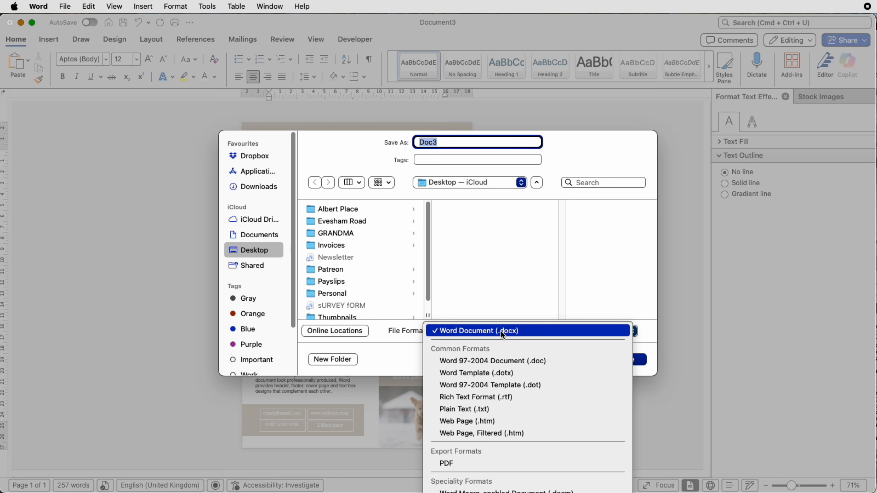
pyautogui.click(452, 464)
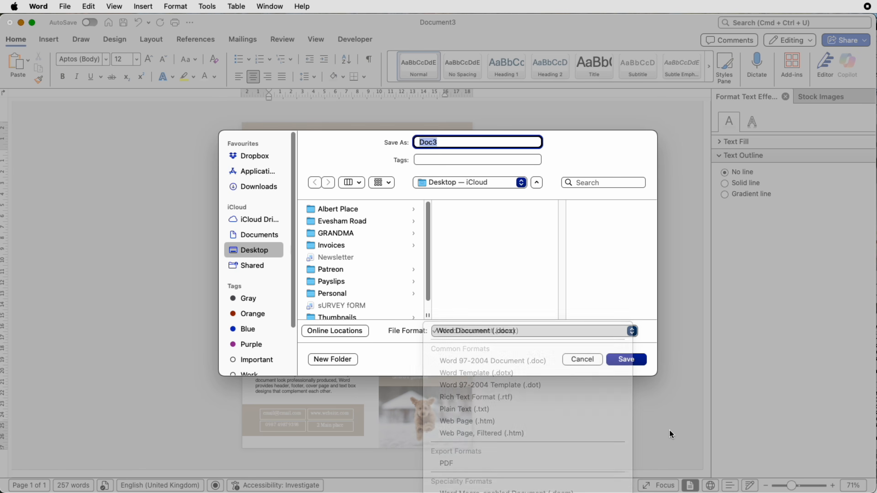
pyautogui.click(567, 360)
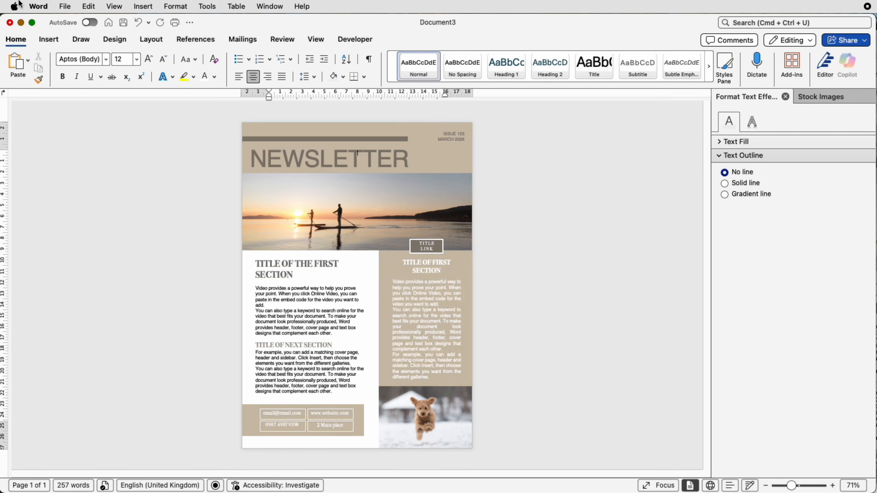
pyautogui.click(60, 7)
pyautogui.click(72, 113)
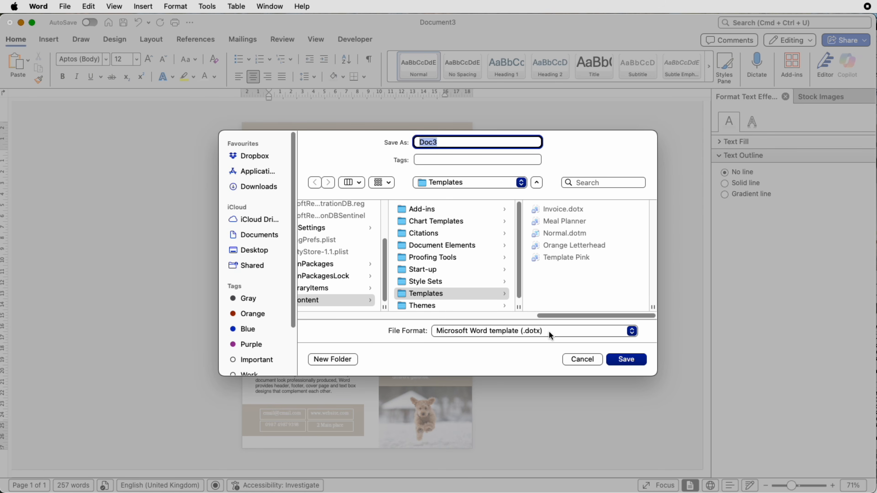
pyautogui.click(586, 361)
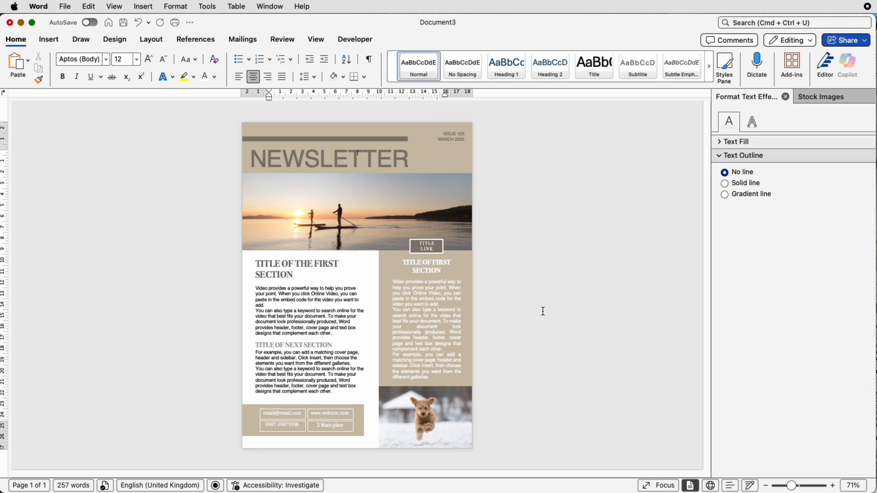